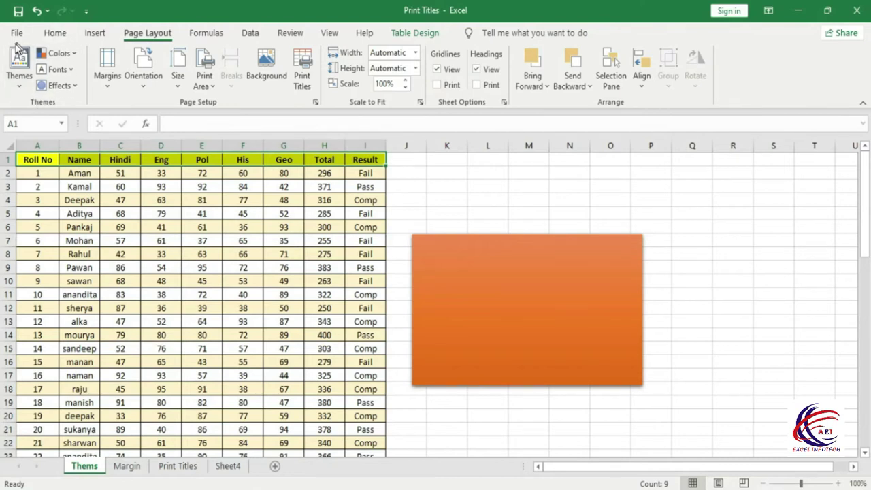
- Browse the theme colours, fonts and effects, then apply the Glossy theme effect
left_click(25, 85)
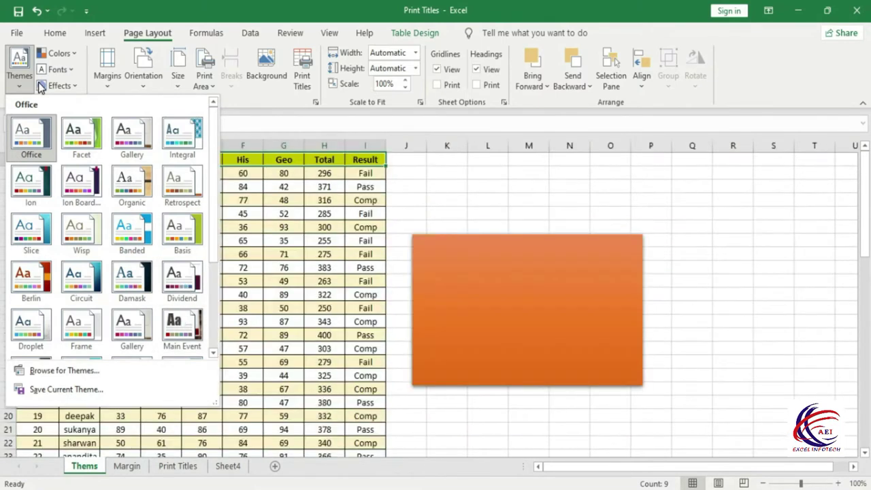
left_click(66, 53)
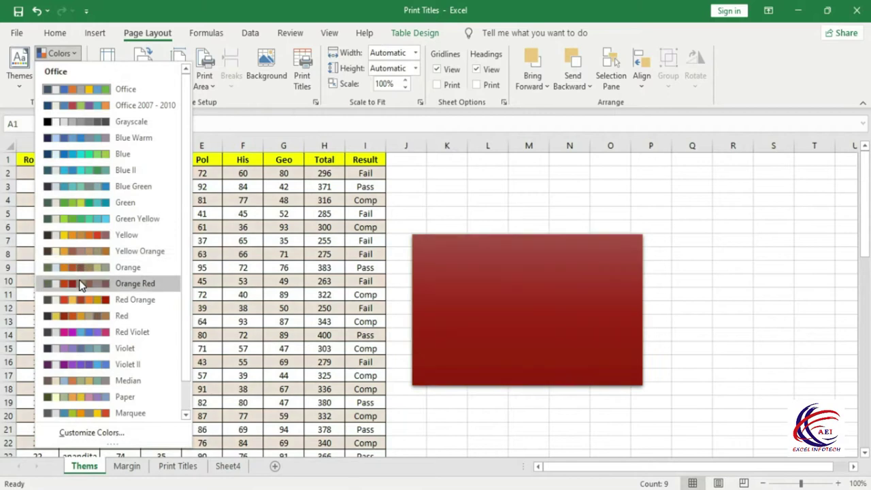
left_click(94, 270)
left_click(55, 69)
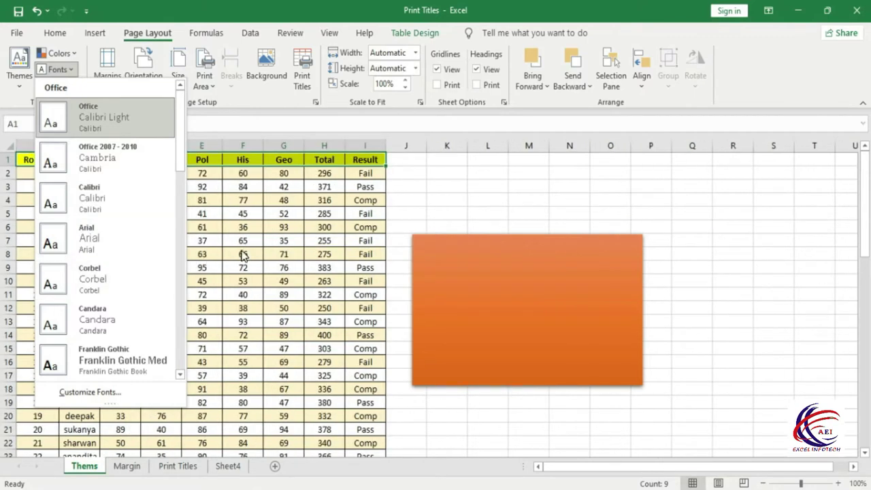
left_click(449, 200)
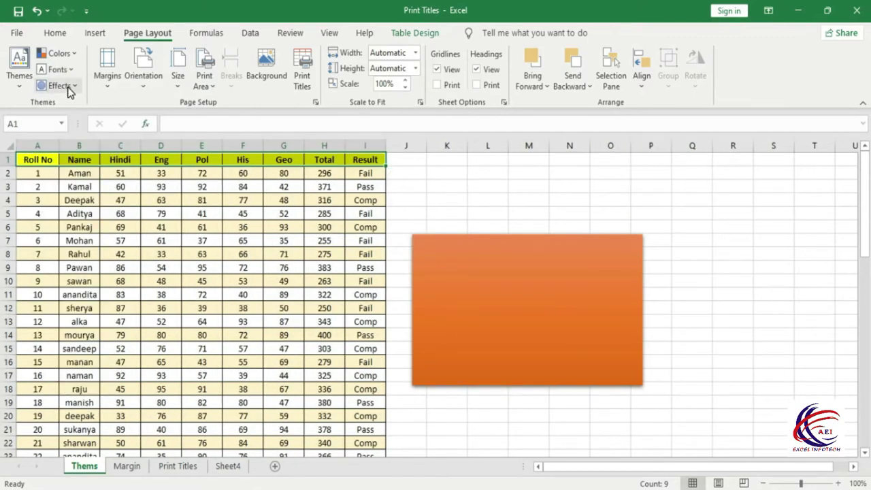
left_click(69, 86)
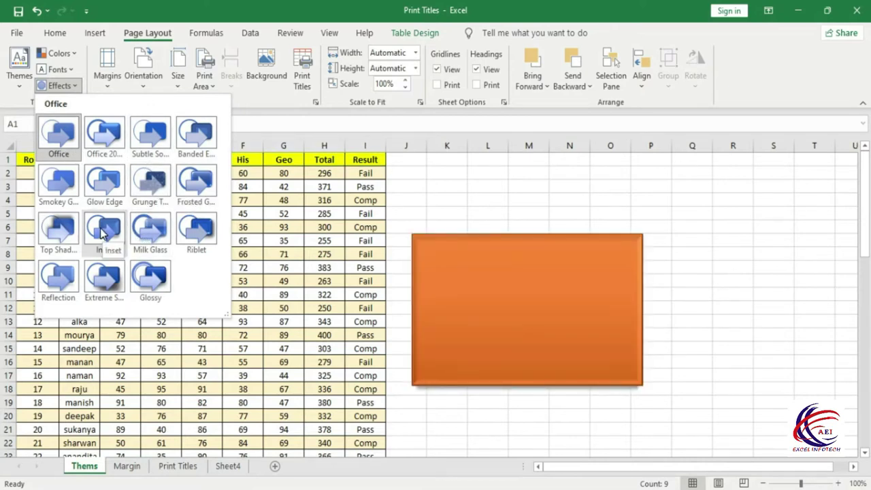
left_click(150, 276)
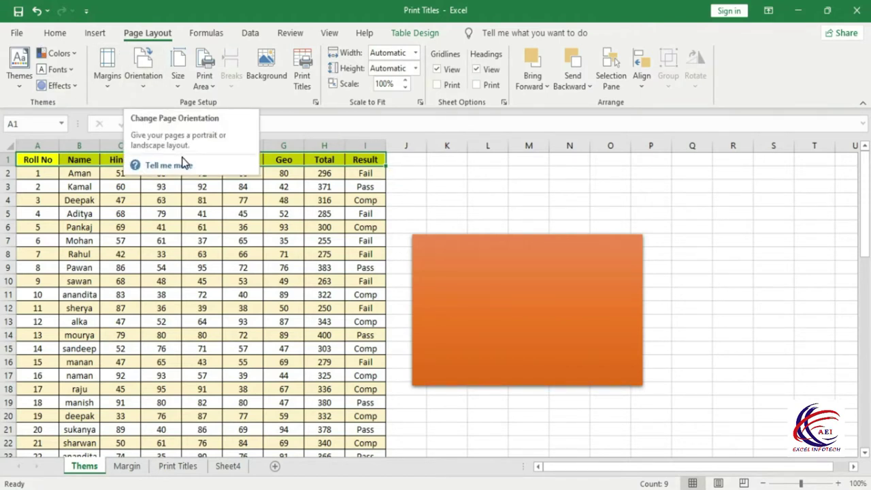
- Apply the last custom margins of 2.5 cm on every side and preview the printout
left_click(113, 87)
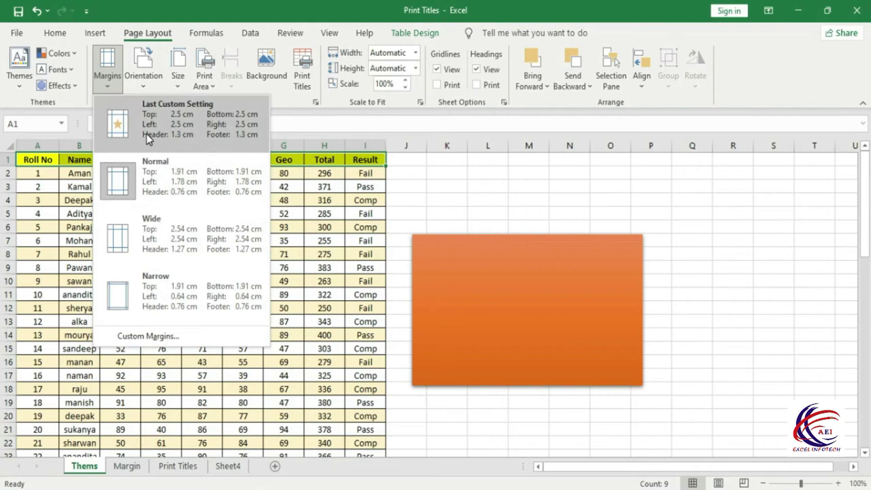
left_click(171, 124)
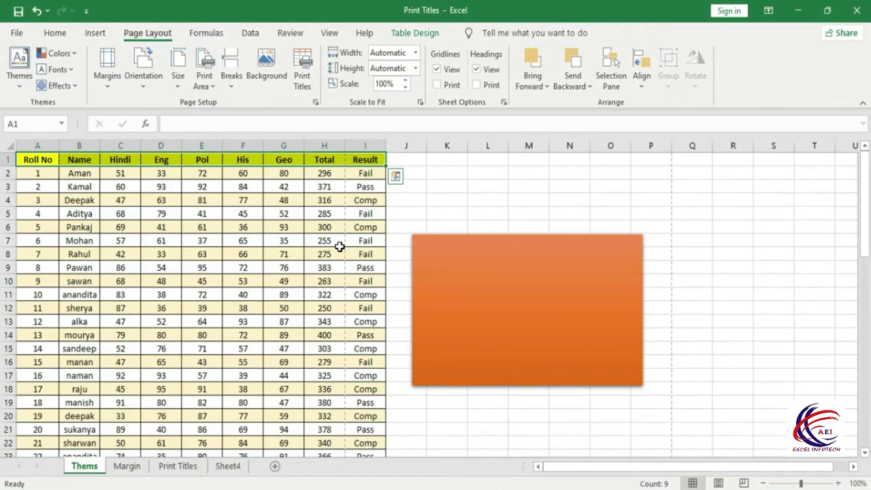
key("ctrl+F2")
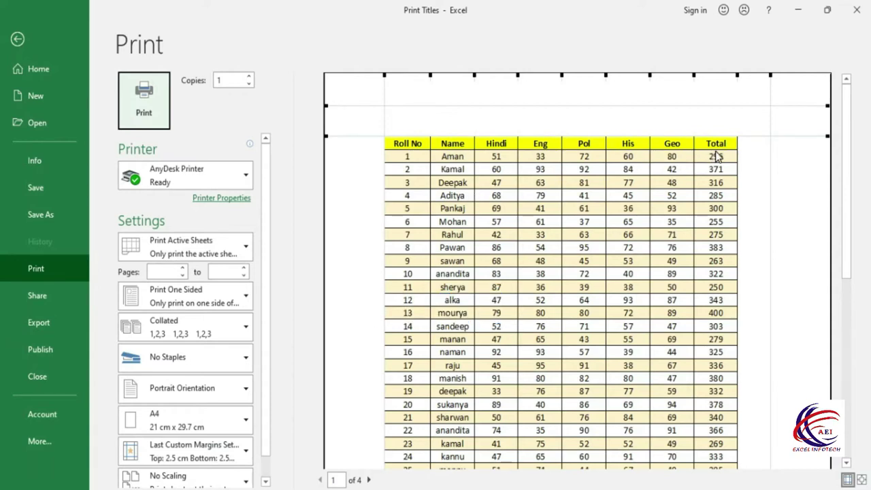
key("Escape")
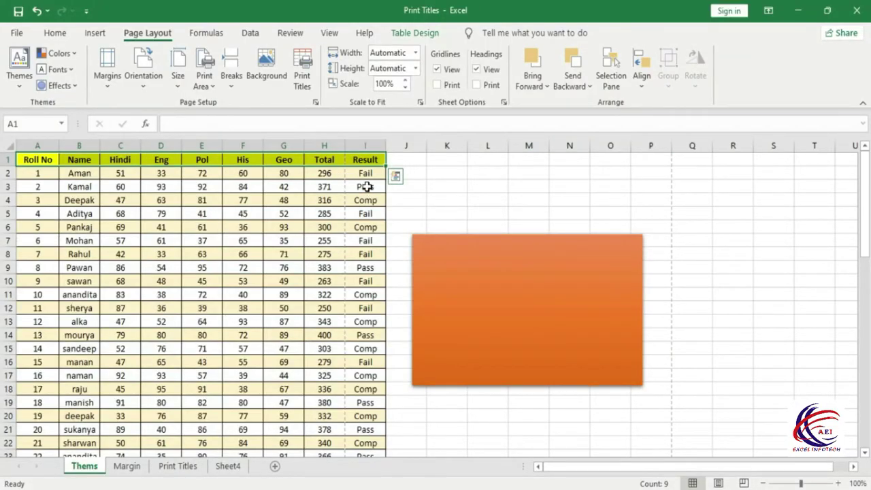
key("ctrl+p")
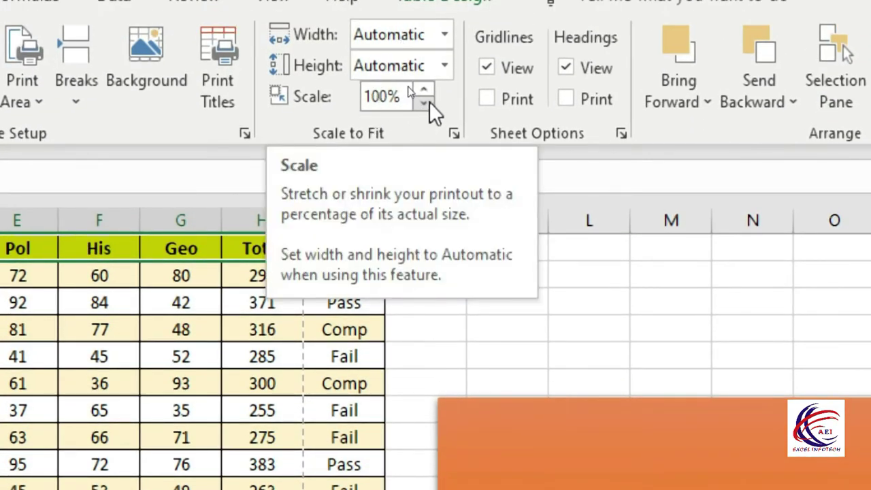
- Lower the print scale step by step to 85% and confirm the preview drops to three pages
left_click(424, 103)
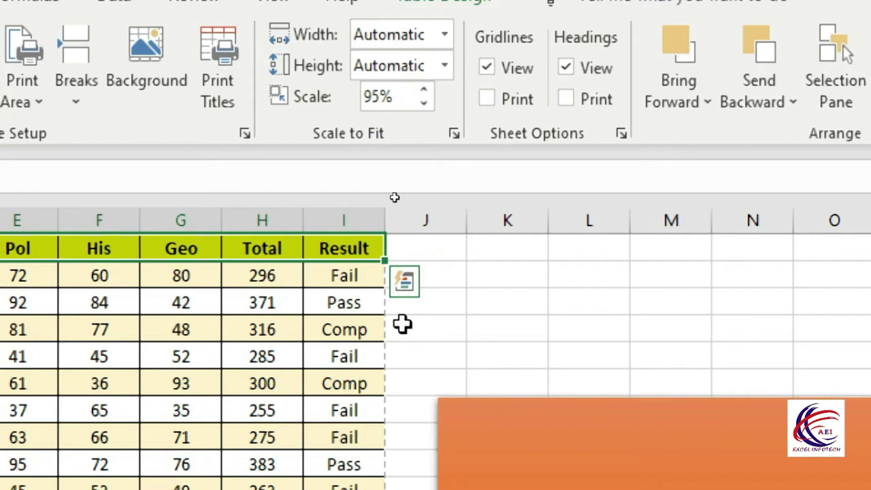
left_click(424, 103)
left_click(424, 104)
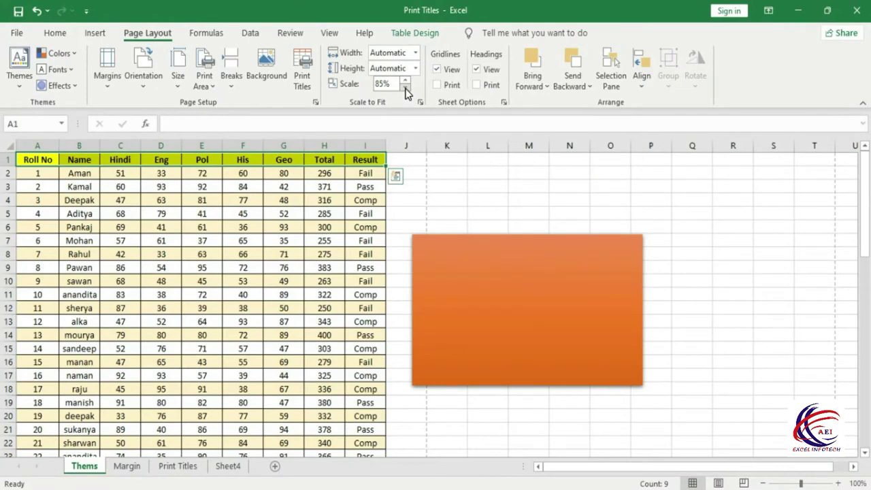
key("ctrl+p")
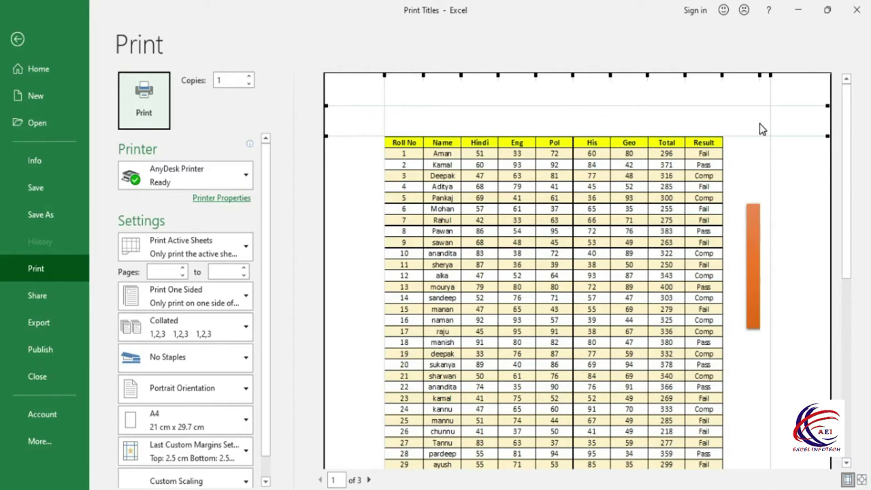
key("Escape")
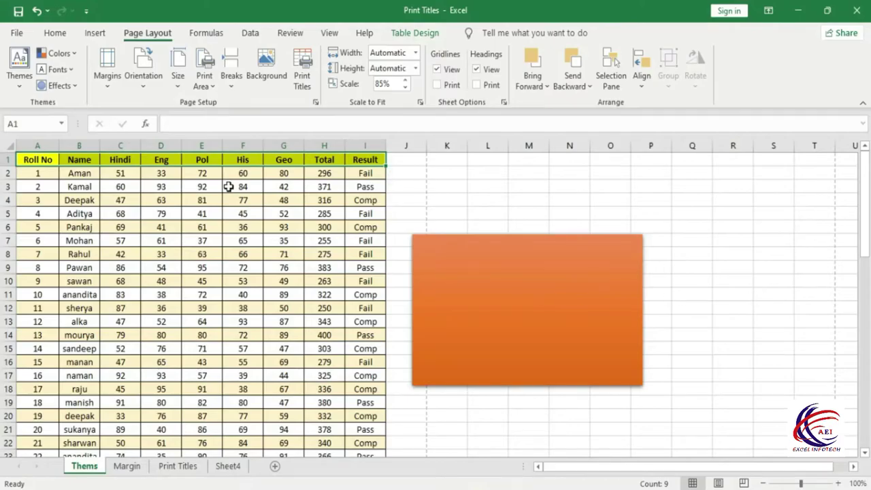
- Apply the Narrow margin preset to the marks sheet
left_click(104, 74)
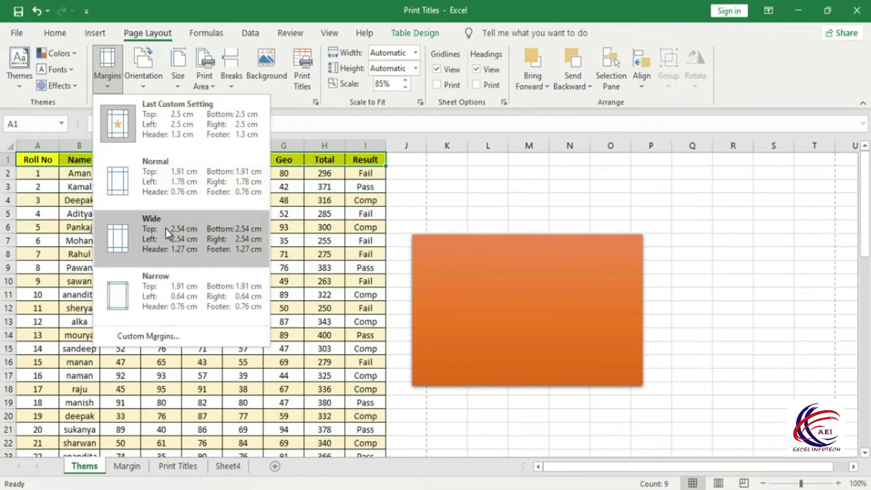
left_click(158, 297)
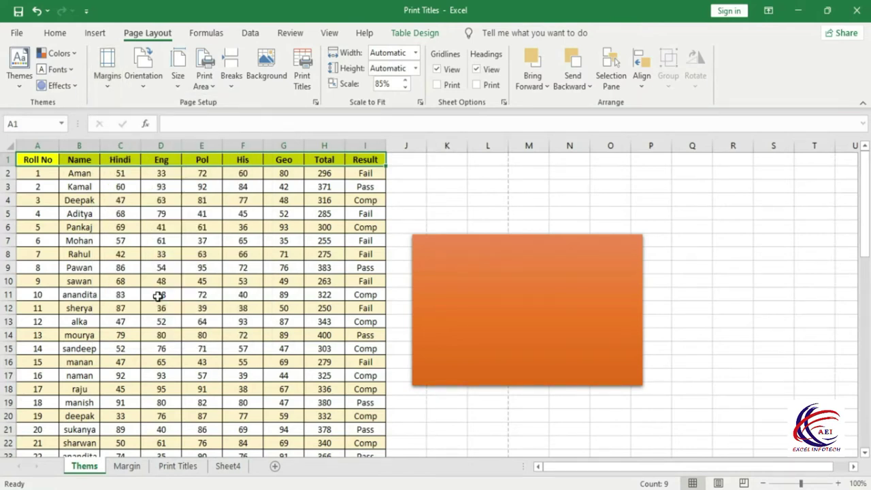
left_click(107, 66)
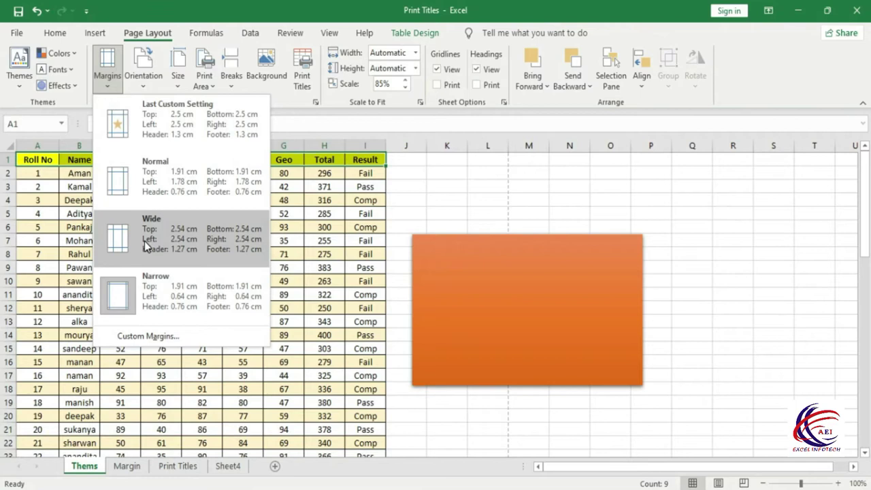
left_click(167, 242)
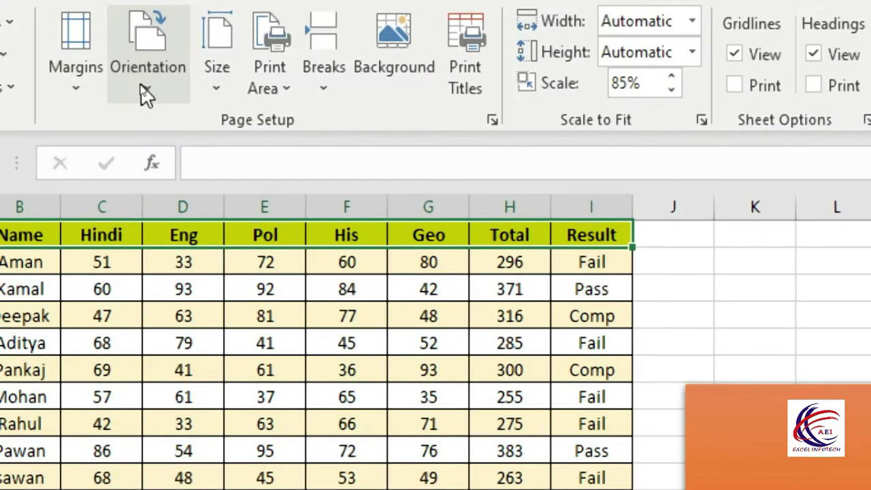
- Switch the page to landscape and check the landscape printout in preview
left_click(141, 89)
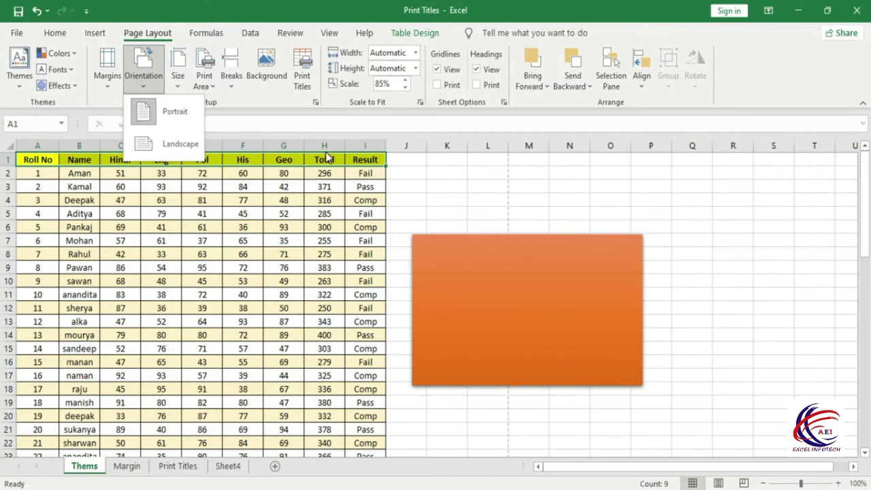
left_click(160, 144)
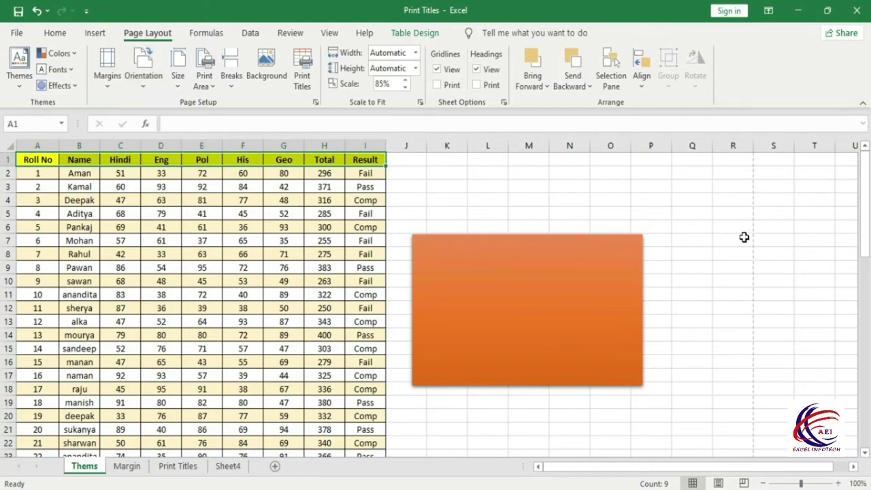
scroll(165, 411, "down", 4)
scroll(165, 412, "down", 4)
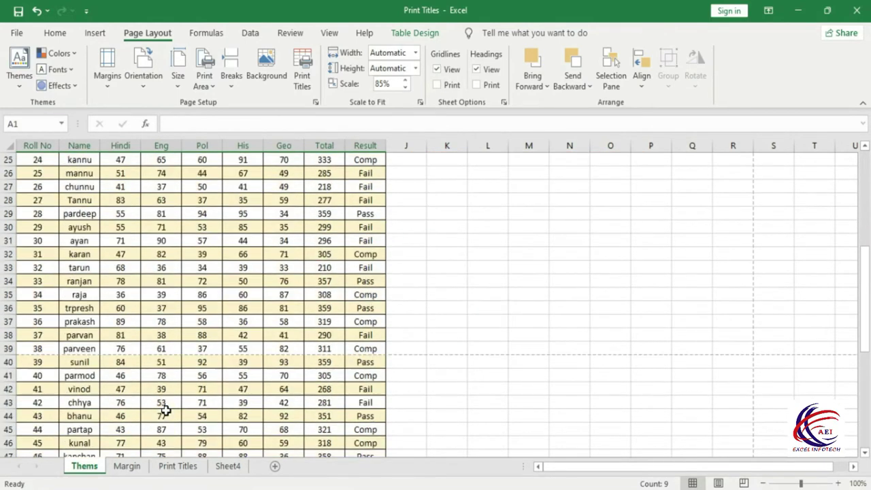
scroll(166, 412, "down", 2)
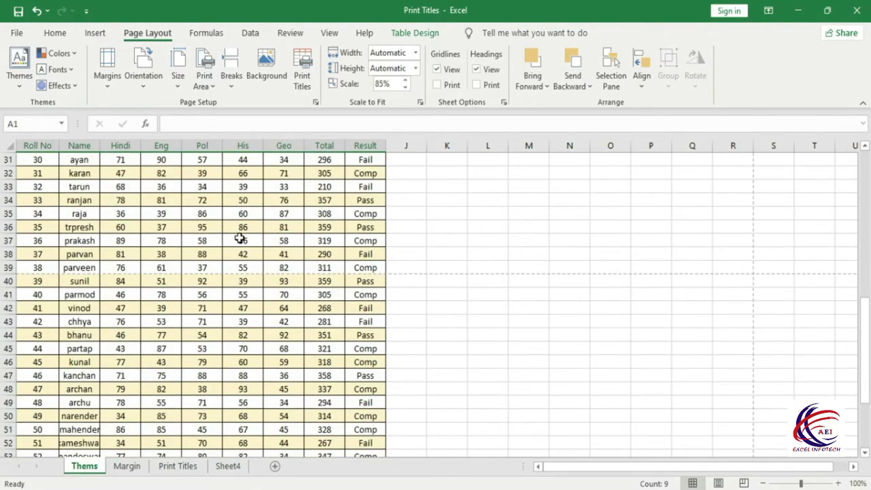
key("ctrl+p")
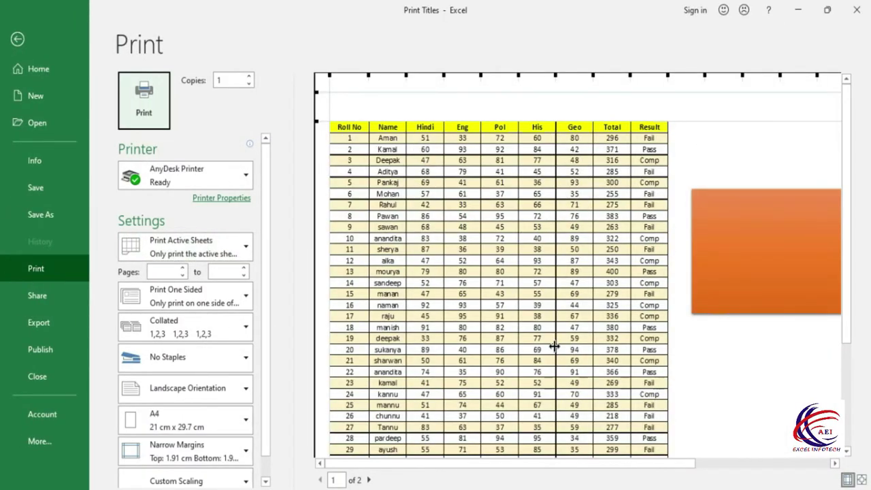
key("Escape")
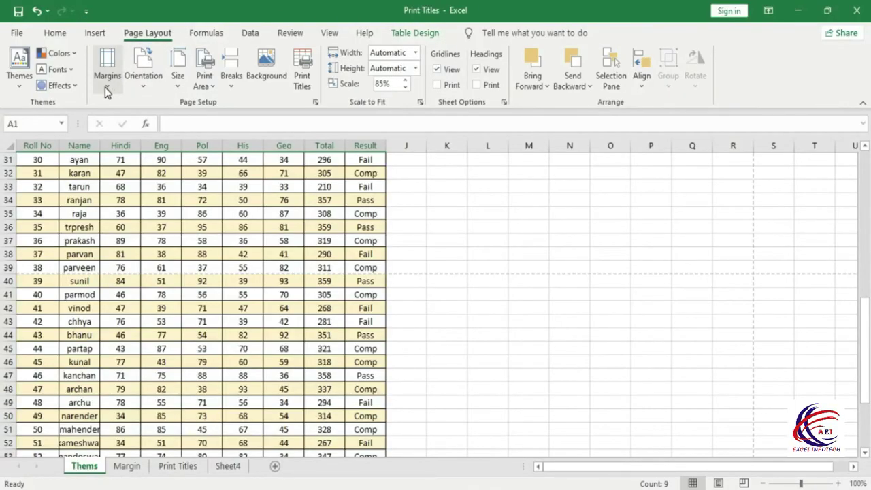
- Return the page to portrait and preview the three-page printout
left_click(131, 93)
left_click(157, 102)
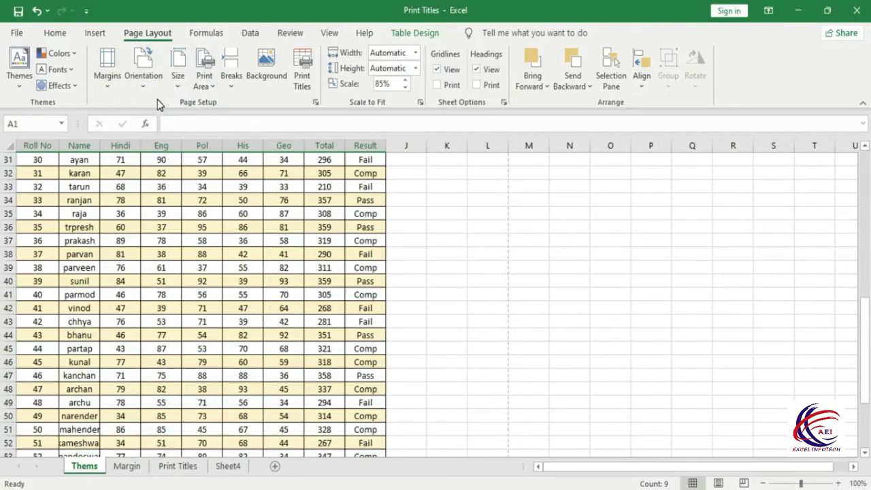
key("ctrl+p")
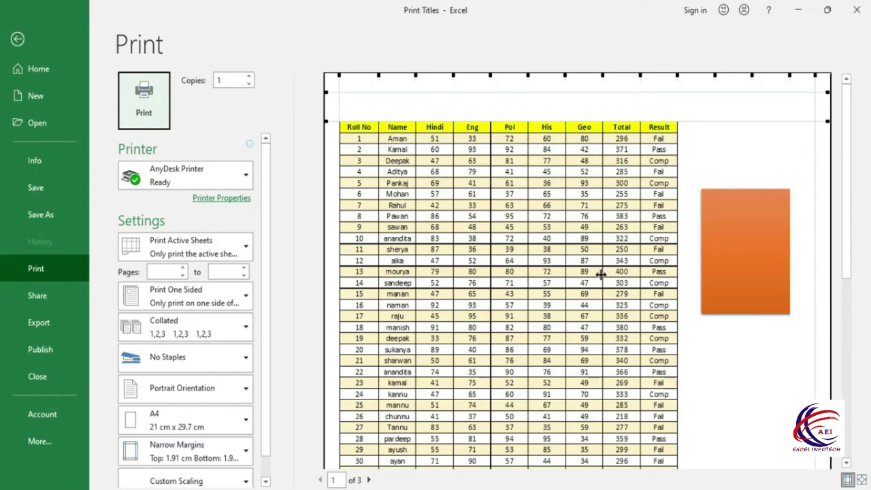
key("Escape")
left_click(128, 85)
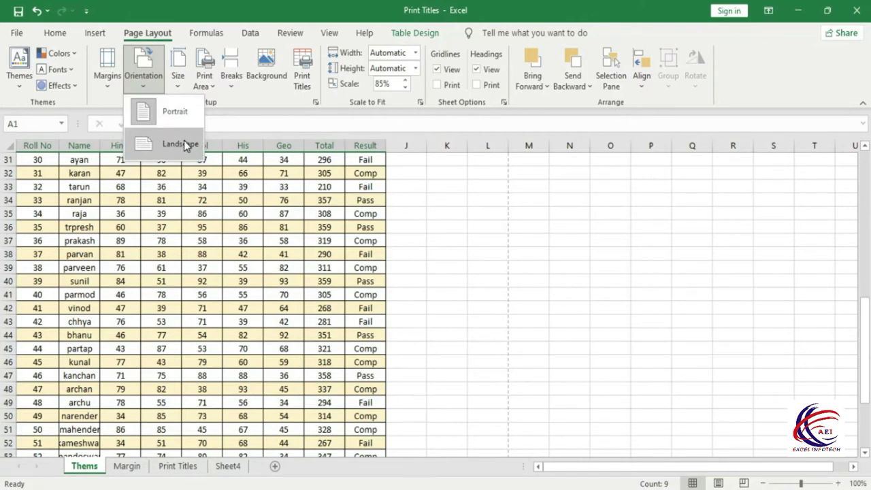
- Choose A4 (21 cm x 29.7 cm) from the paper size list
left_click(181, 89)
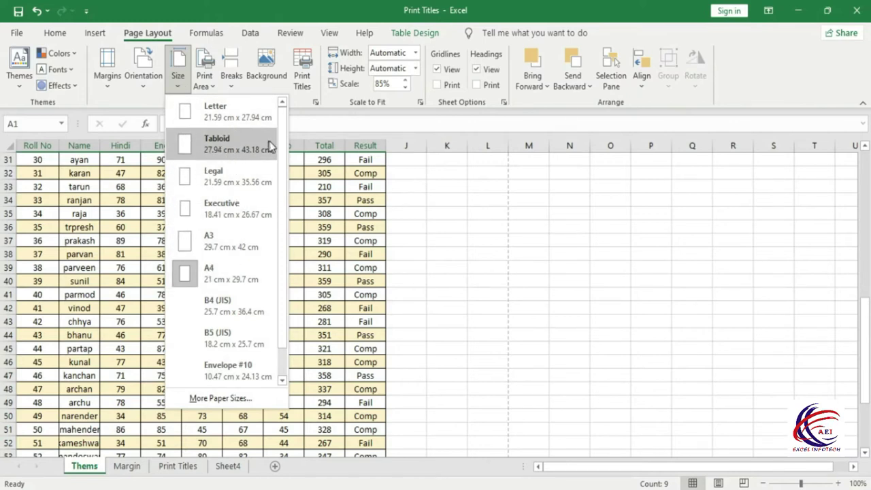
scroll(285, 149, "down", 1)
scroll(275, 204, "down", 1)
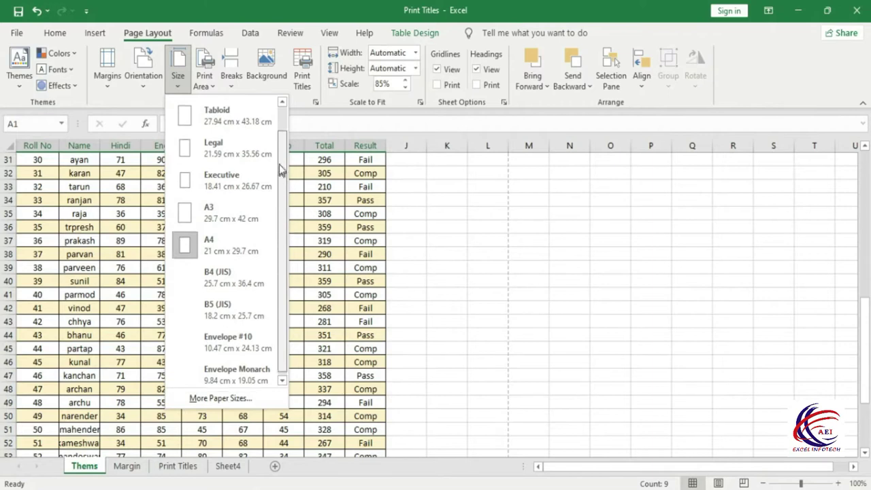
scroll(279, 156, "up", 1)
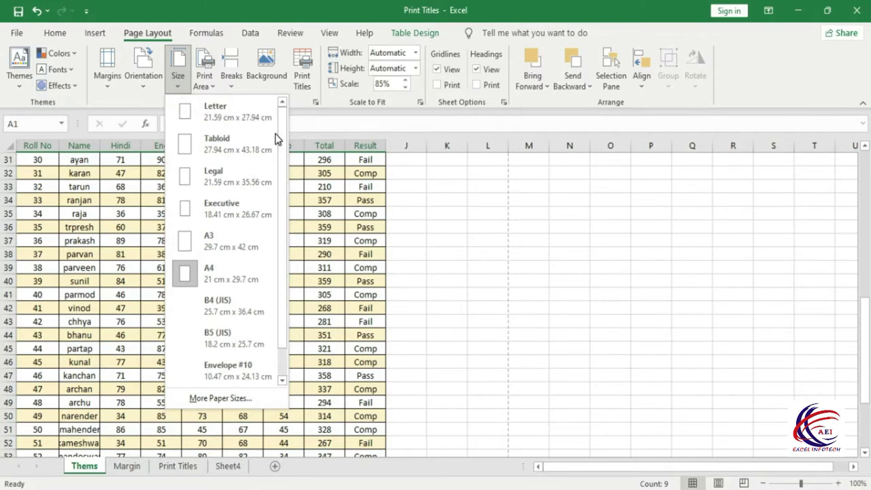
left_click(208, 279)
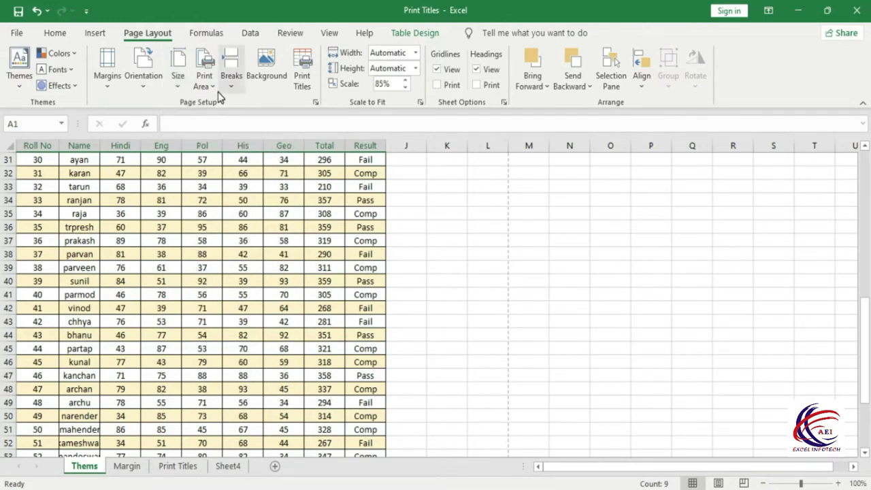
scroll(240, 242, "up", 3)
scroll(241, 243, "up", 3)
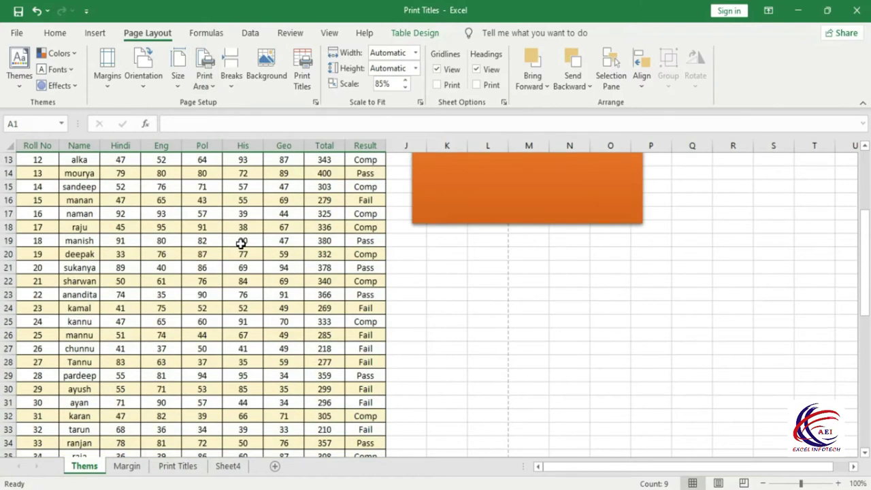
scroll(241, 243, "up", 4)
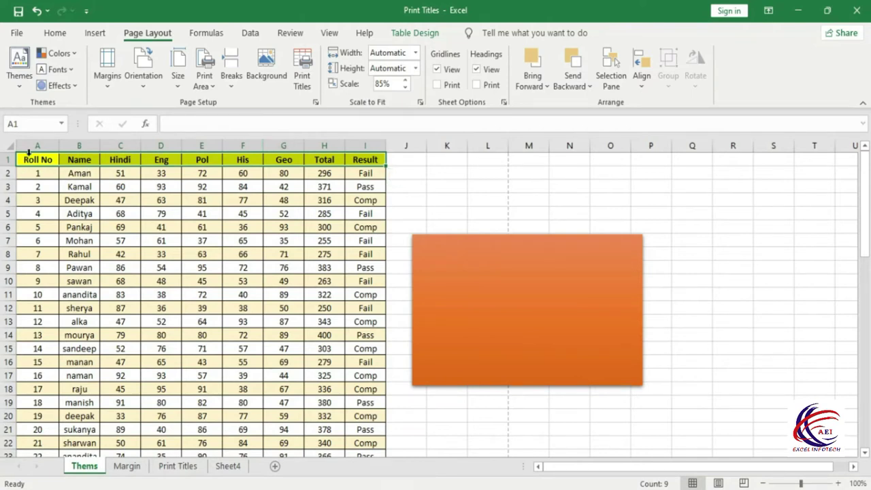
left_click_drag(40, 172, 355, 281)
left_click(451, 228)
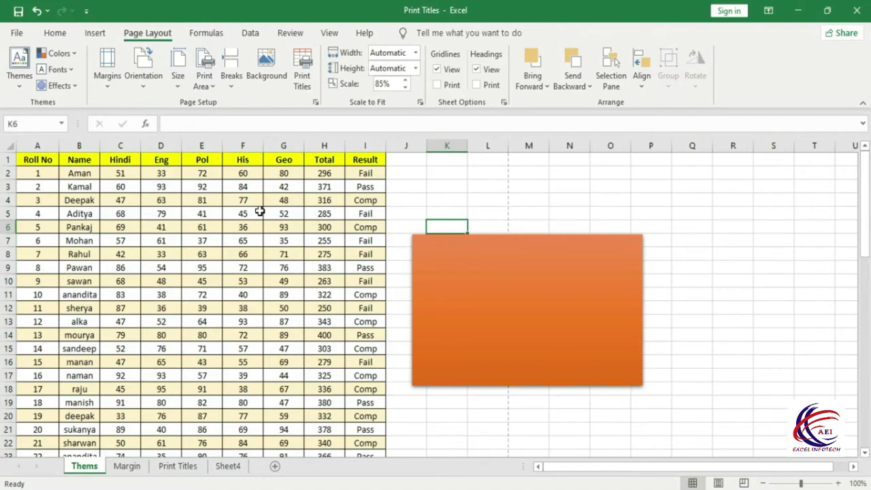
left_click(456, 190)
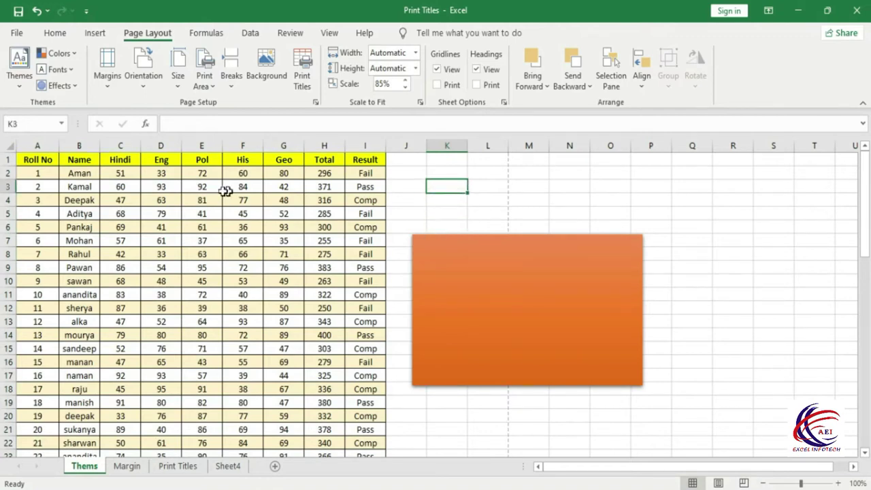
left_click(39, 173)
key("ctrl+shift+End")
left_click(116, 195)
mouse_move(39, 159)
left_mouse_down()
mouse_move(227, 234)
mouse_move(367, 348)
left_mouse_up()
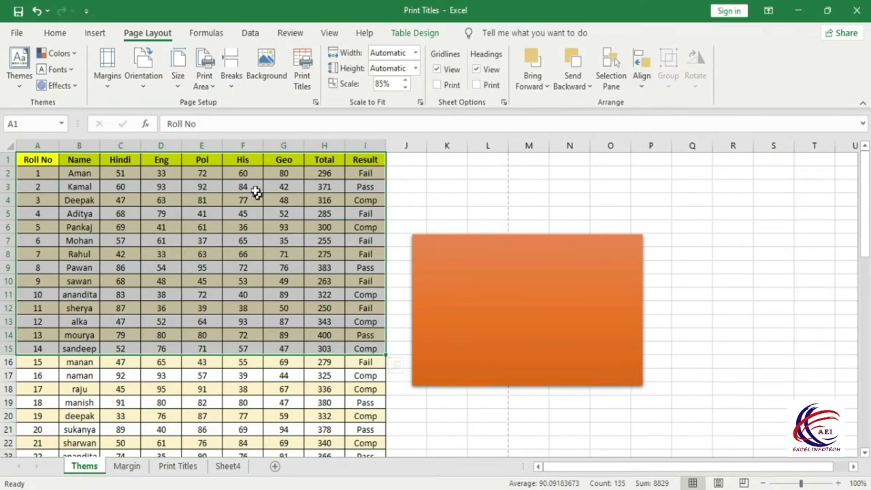
left_click(213, 93)
left_click(222, 105)
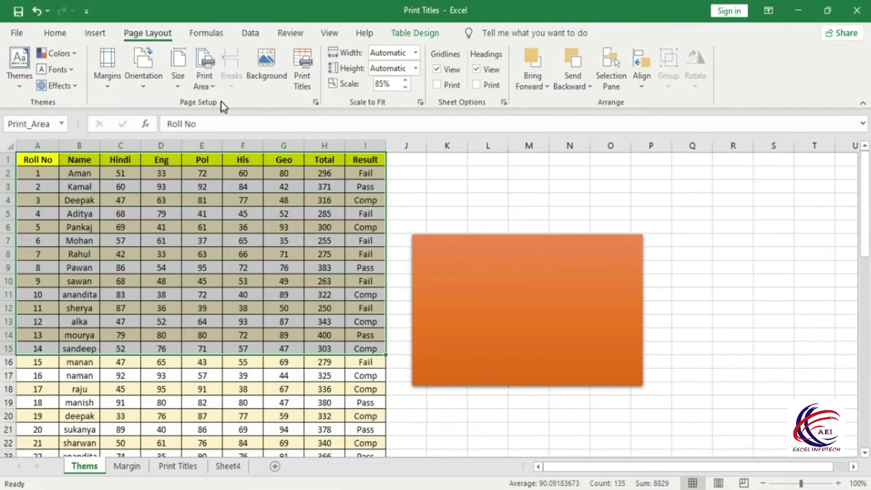
left_click(437, 284)
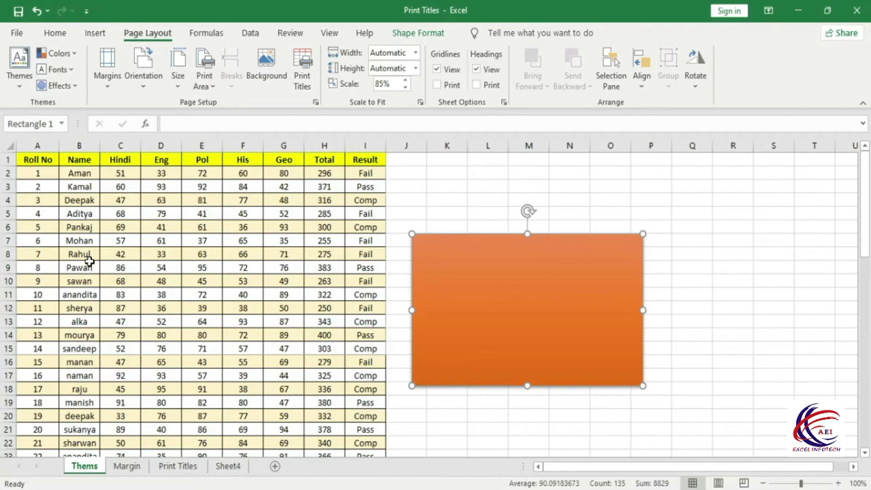
key("ctrl+p")
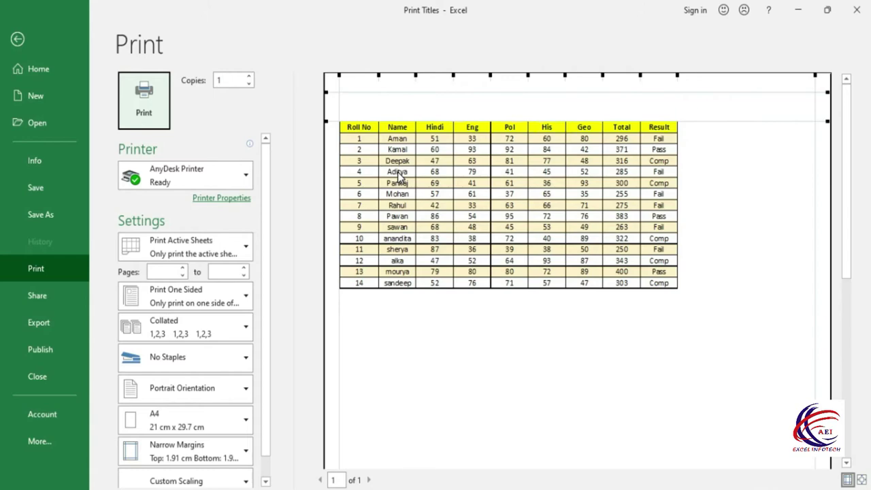
key("Escape")
left_click(204, 71)
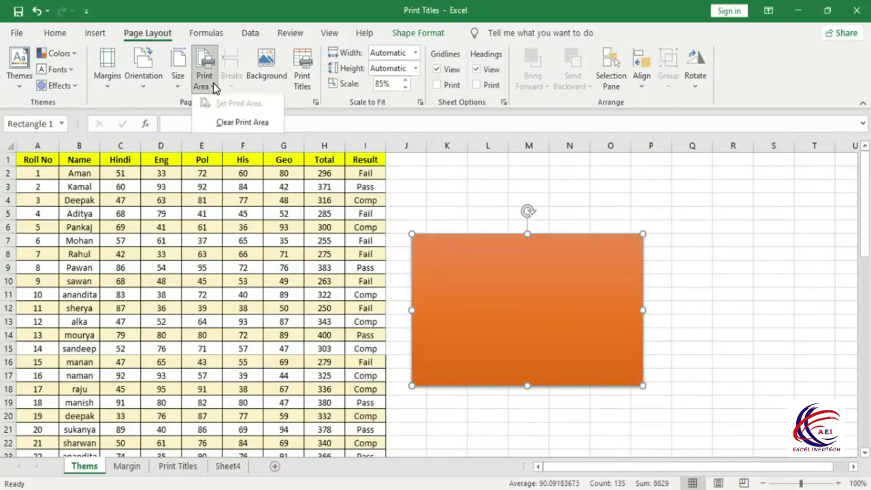
left_click(242, 127)
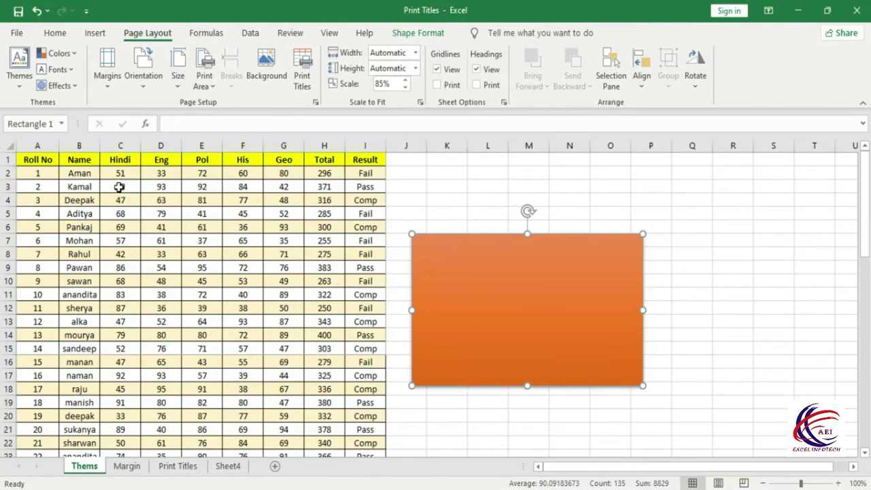
key("ctrl+p")
key("Escape")
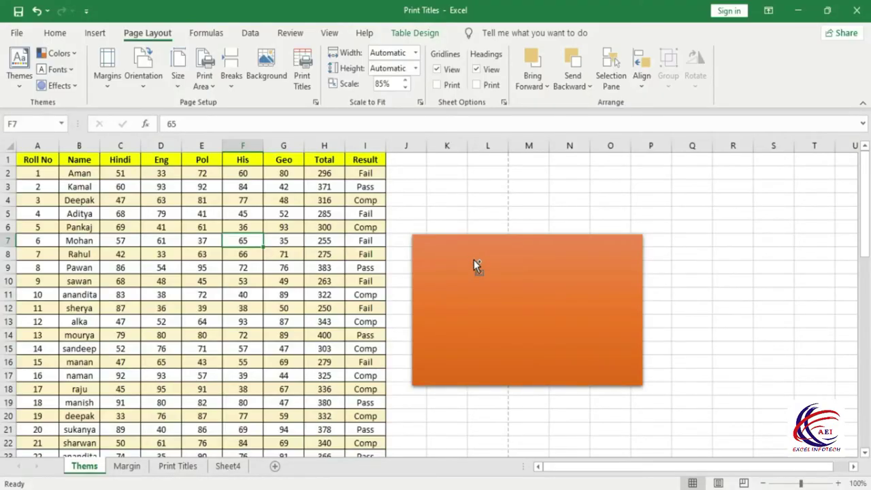
key("ctrl+p")
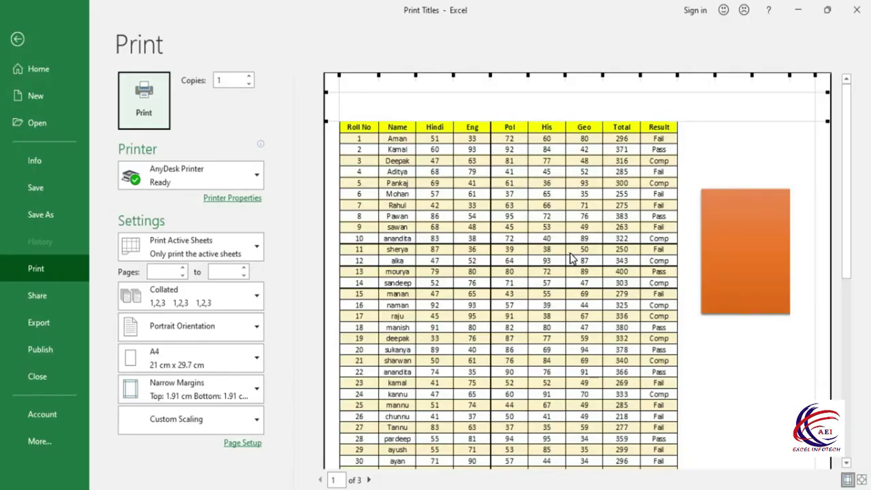
key("Escape")
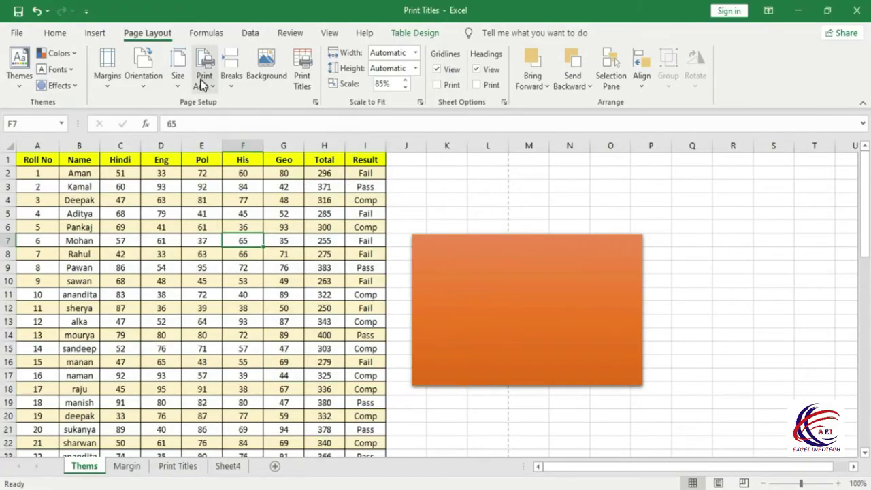
left_click(202, 83)
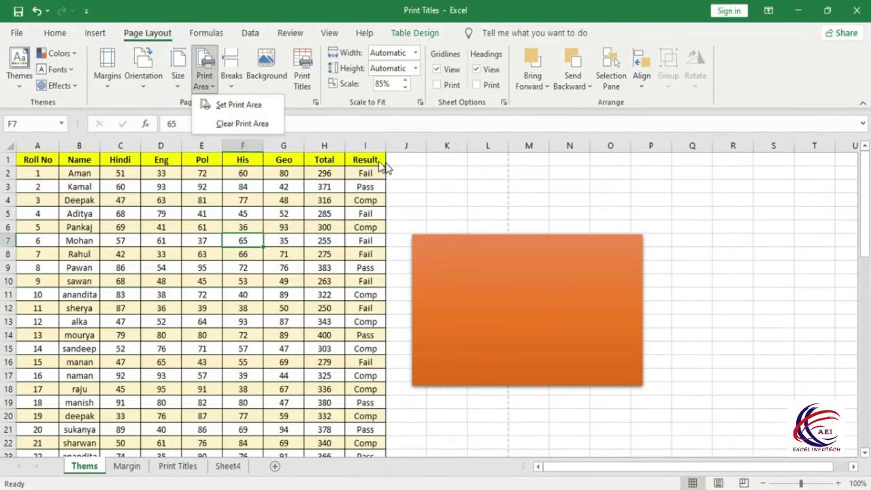
key("Escape")
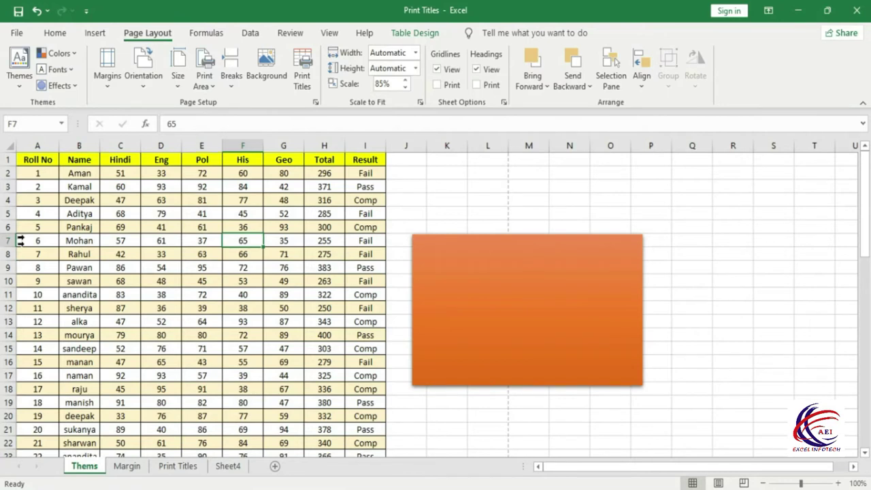
- Insert a page break above row 12 and preview the pages, with page one ending at roll number 10
left_click(16, 308)
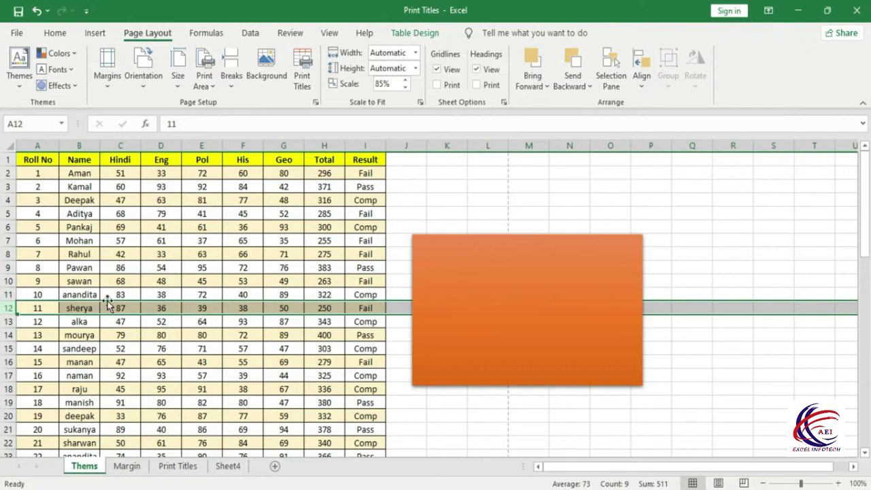
left_click(237, 91)
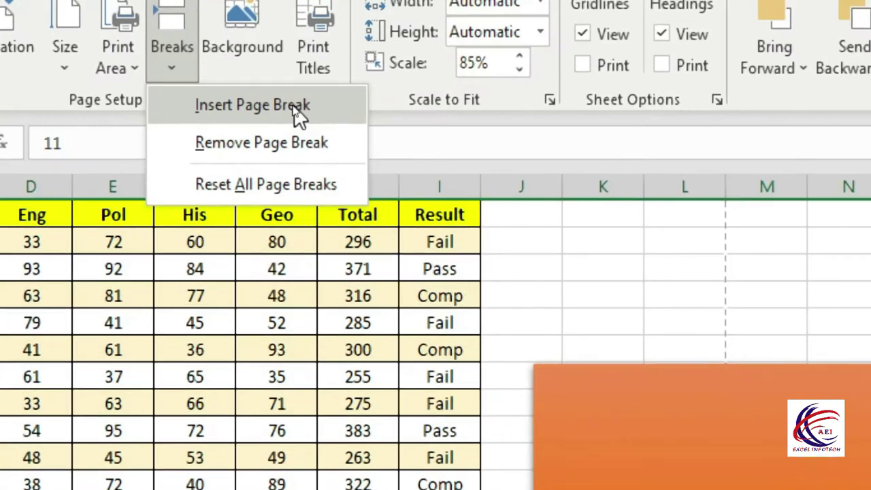
left_click(293, 105)
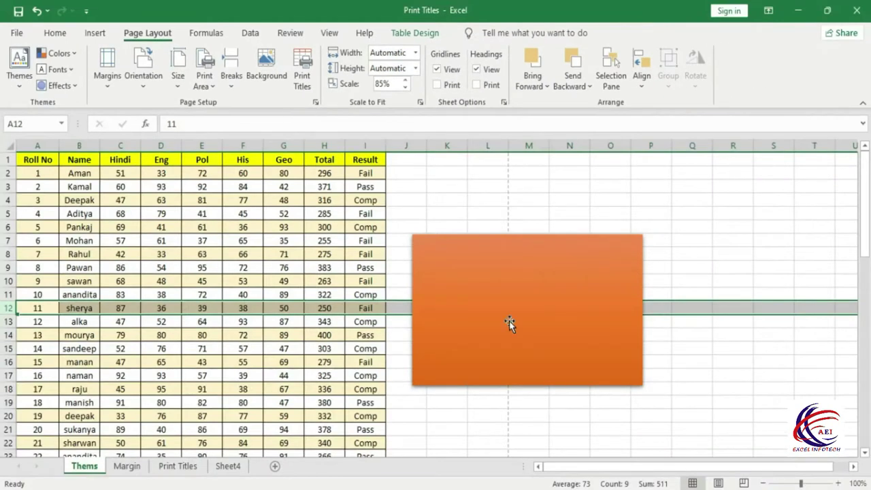
left_click(487, 402)
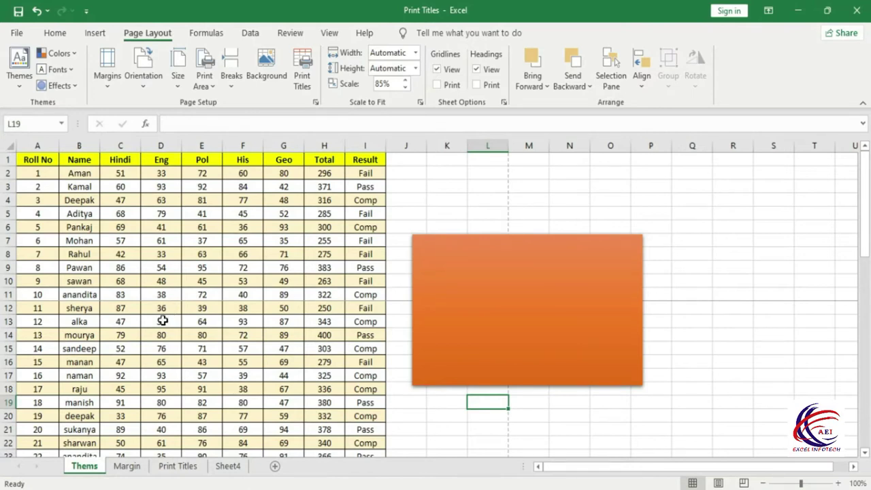
key("ctrl+p")
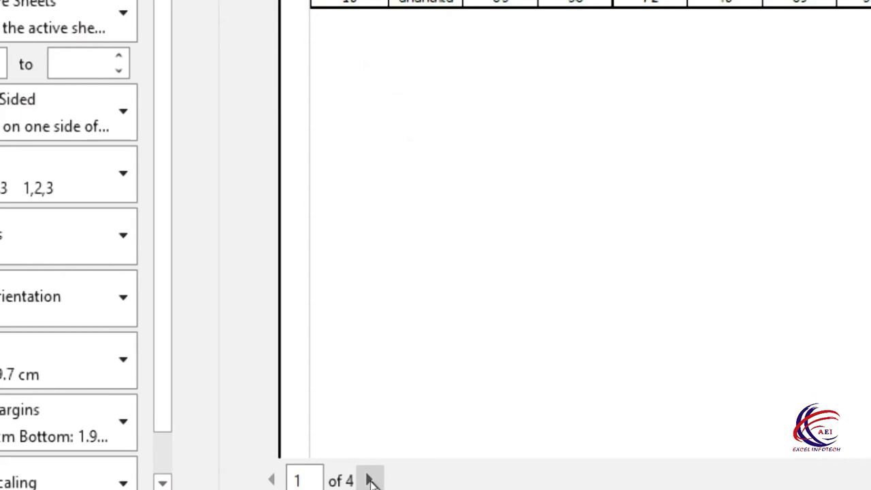
left_click(371, 481)
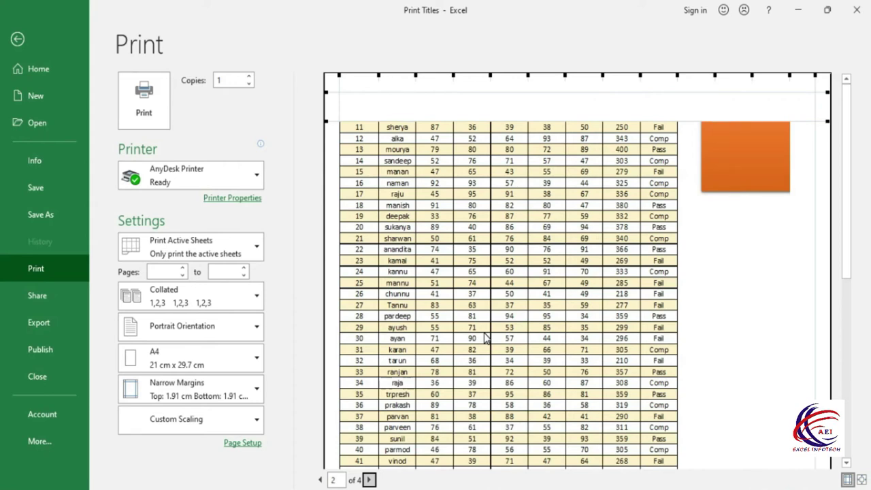
key("Escape")
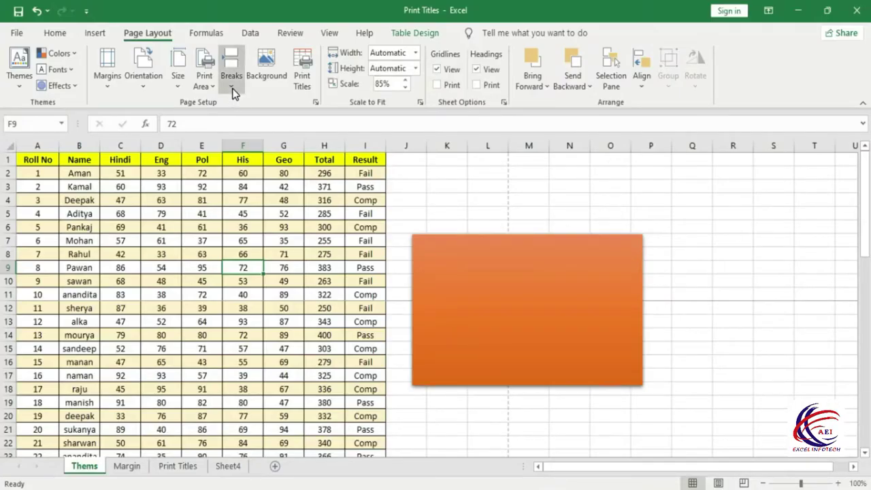
- Remove the page break above row 12, then select cell I16 and review the Breaks options unchanged
left_click(231, 83)
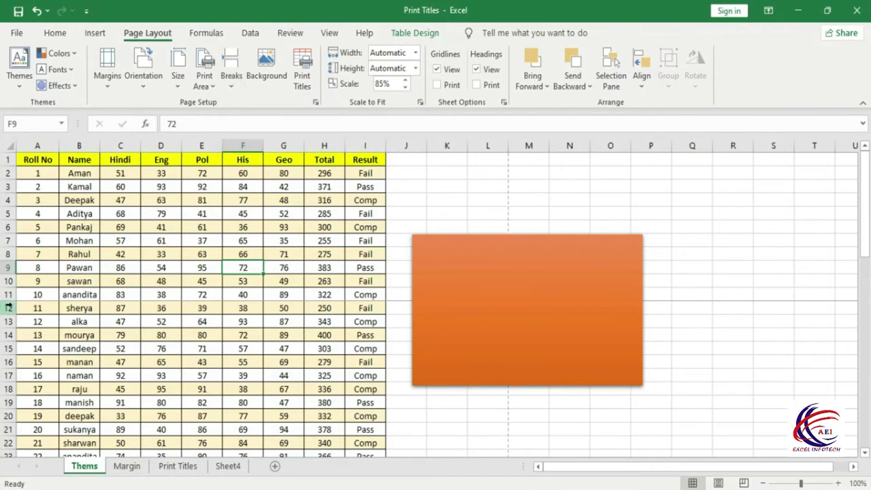
left_click(10, 307)
left_click(8, 308)
left_click(231, 79)
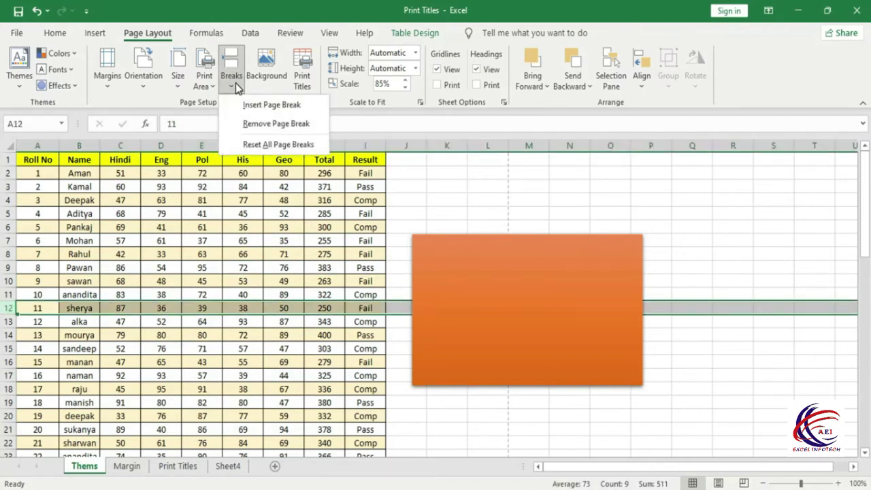
left_click(303, 132)
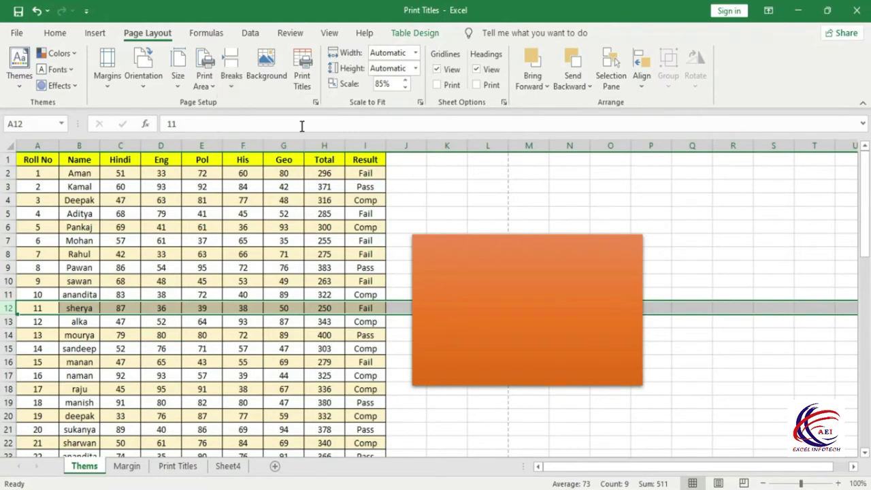
left_click(358, 359)
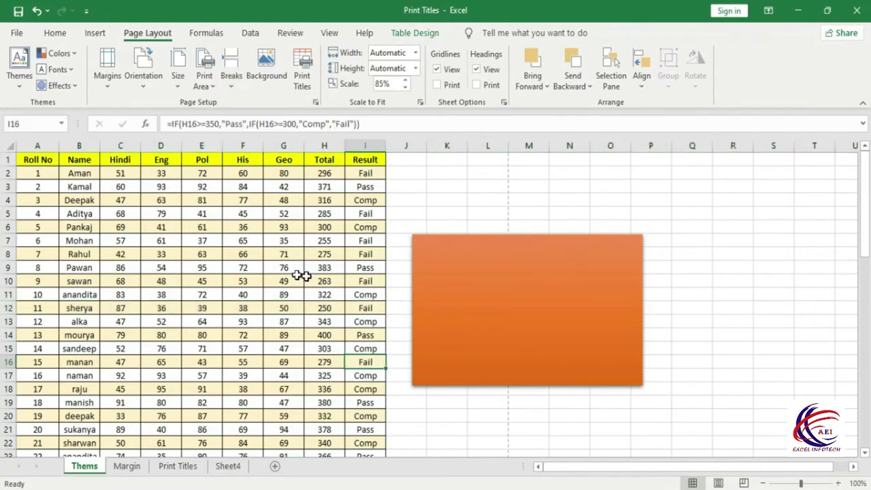
left_click(234, 87)
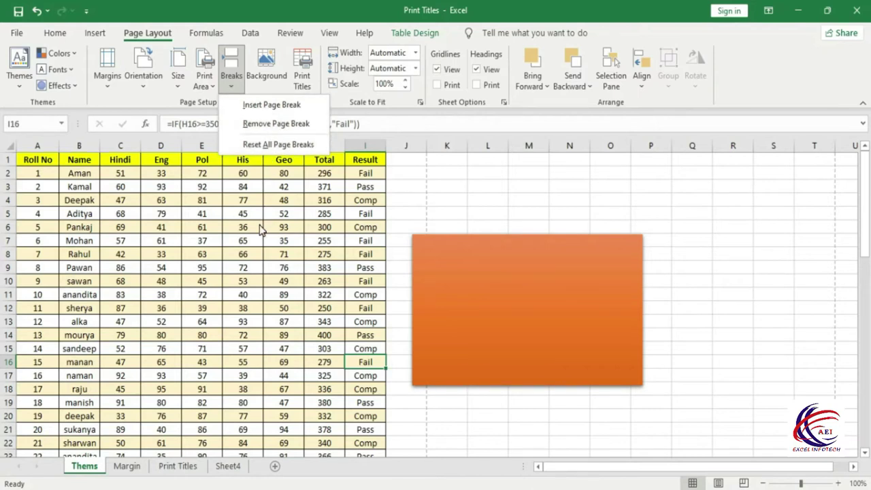
left_click(278, 170)
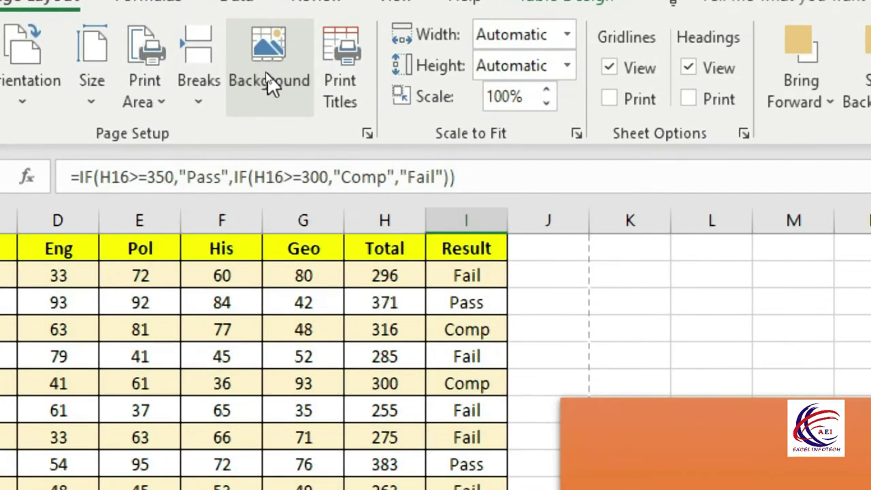
- Set the Profile photo as the sheet background, move the orange rectangle, then delete the background
left_click(271, 83)
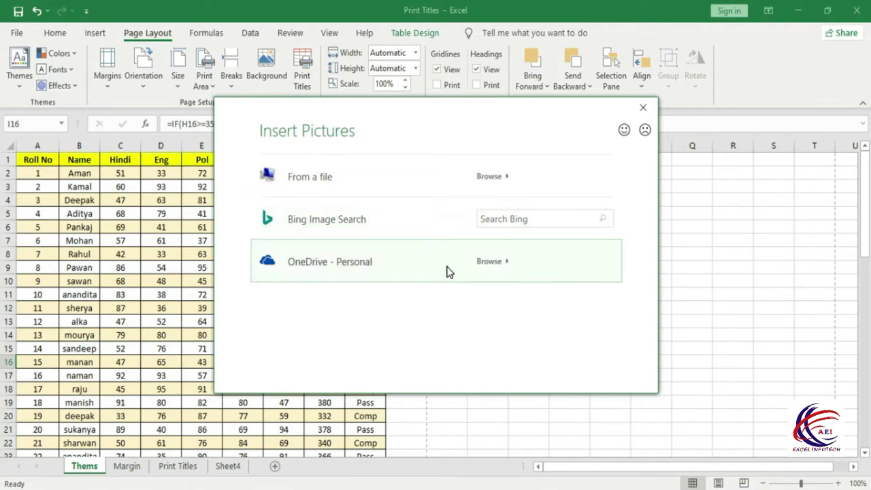
left_click(512, 179)
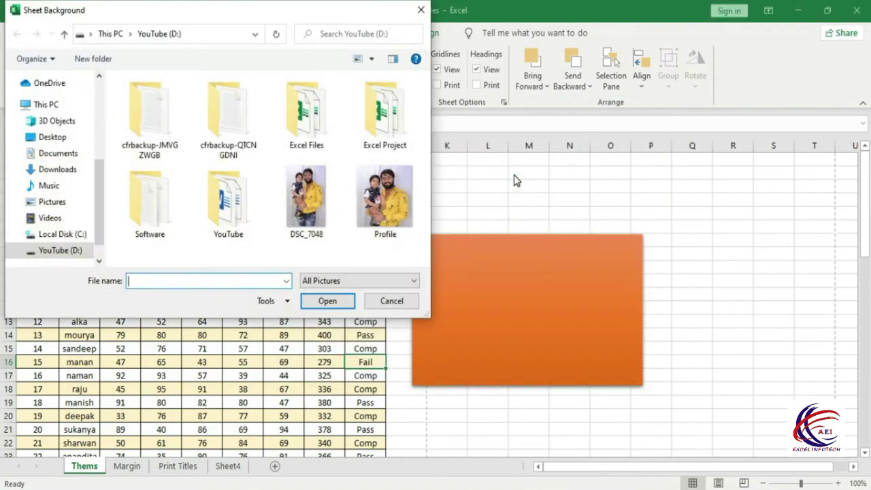
left_click(398, 198)
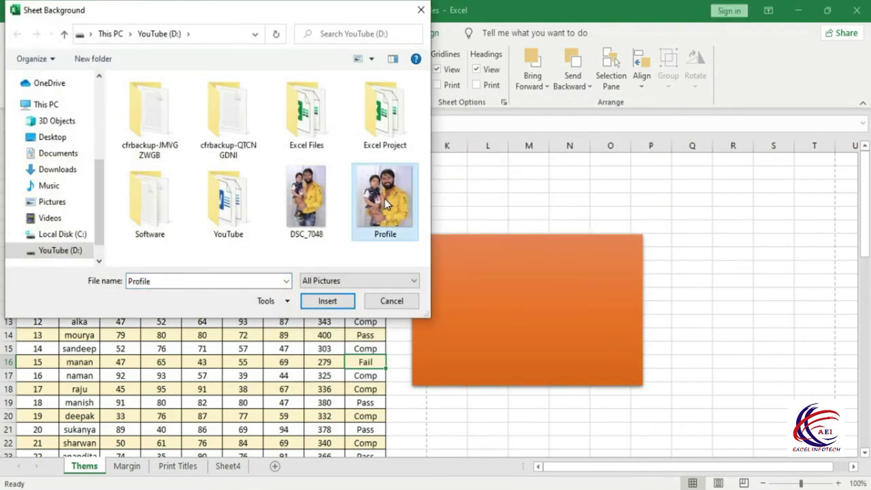
left_click(326, 302)
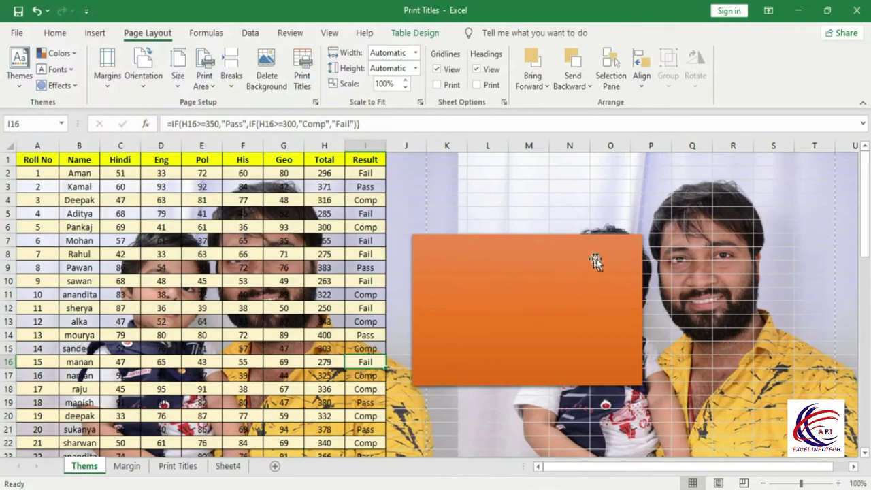
mouse_move(565, 279)
left_mouse_down()
mouse_move(727, 424)
mouse_move(548, 296)
mouse_move(549, 284)
left_mouse_up()
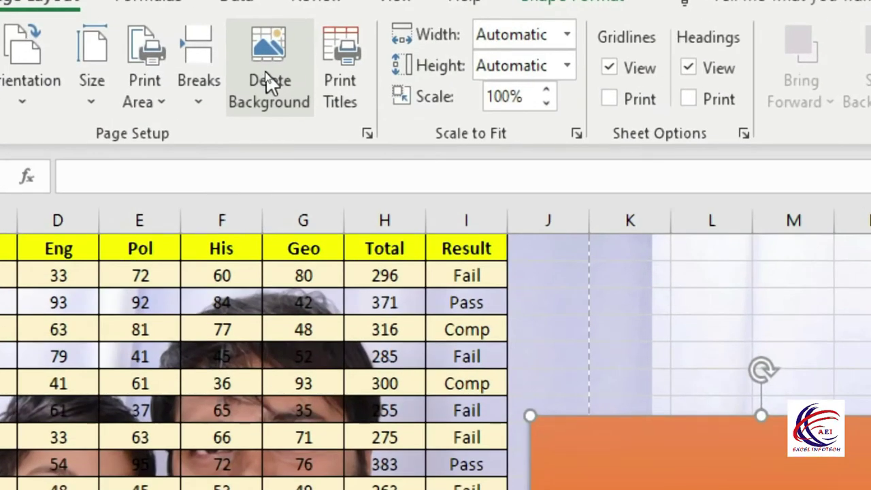
left_click(271, 83)
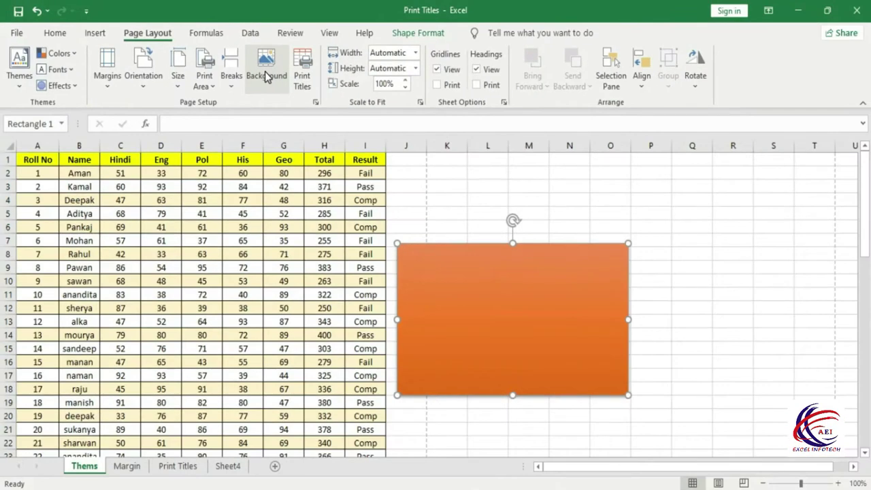
- In Page Setup, keep portrait orientation and fit the sheet to 1 page wide by 1 tall
left_click(307, 83)
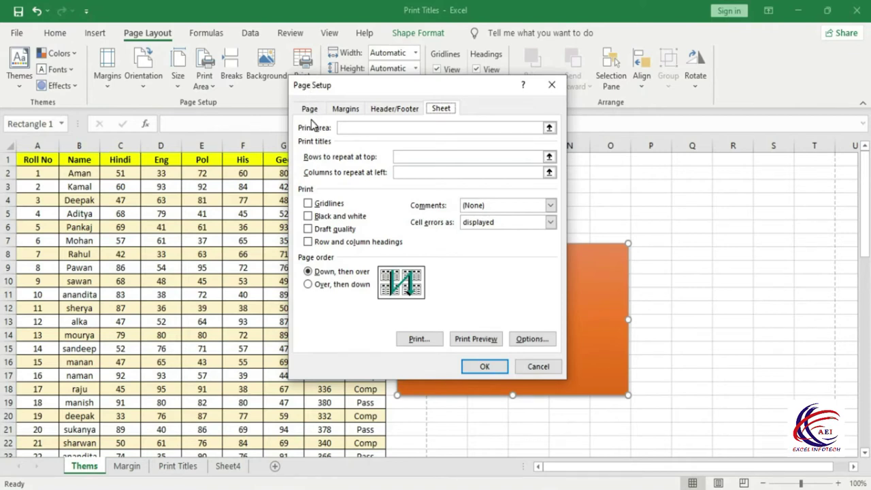
left_click(305, 110)
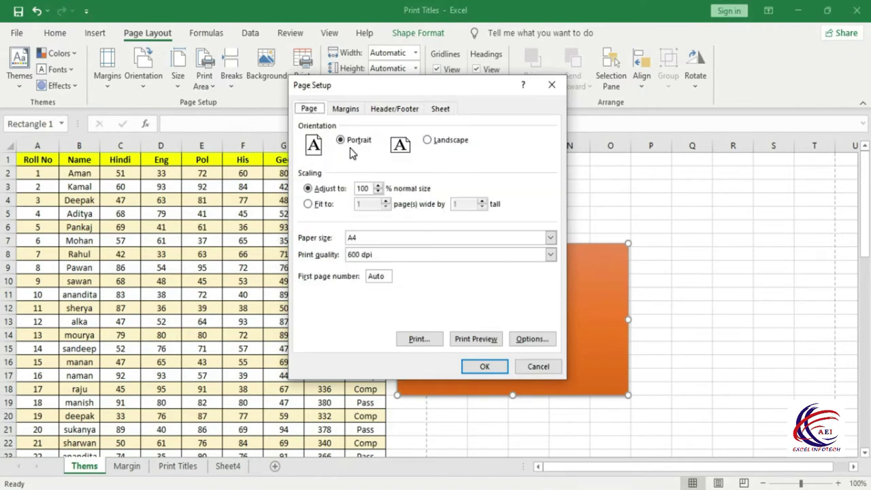
left_click(427, 140)
left_click(351, 145)
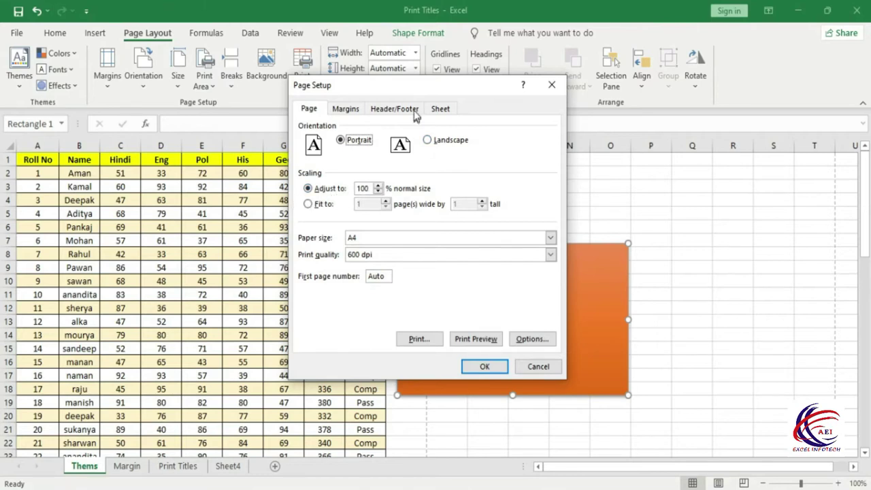
left_click_drag(420, 85, 417, 139)
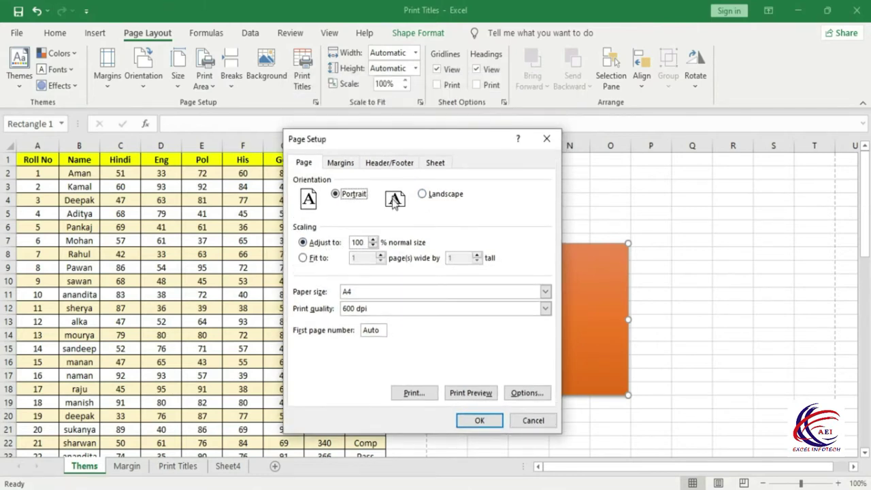
left_click(373, 239)
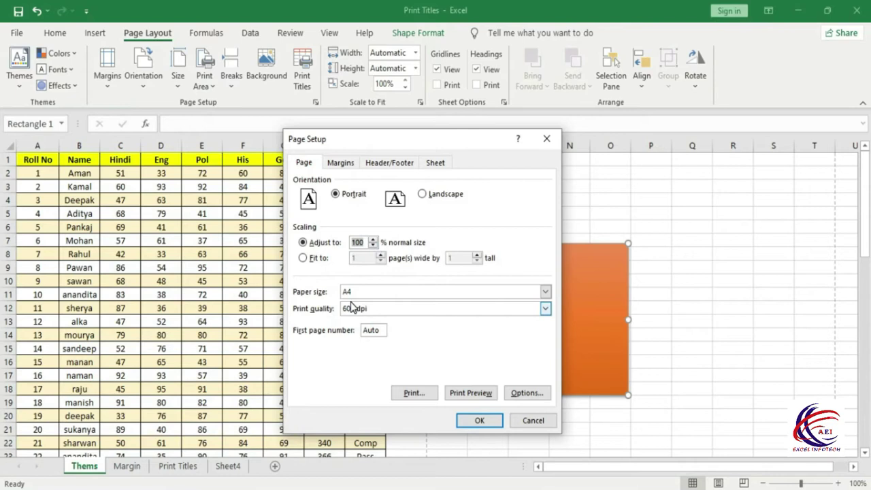
left_click(311, 258)
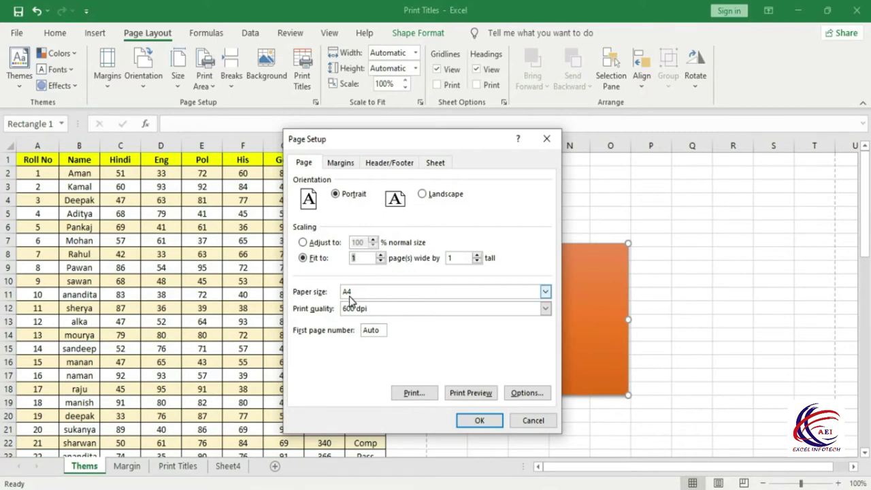
- Keep A4 paper and 600 dpi print quality, then preview the one-page printout
left_click(367, 293)
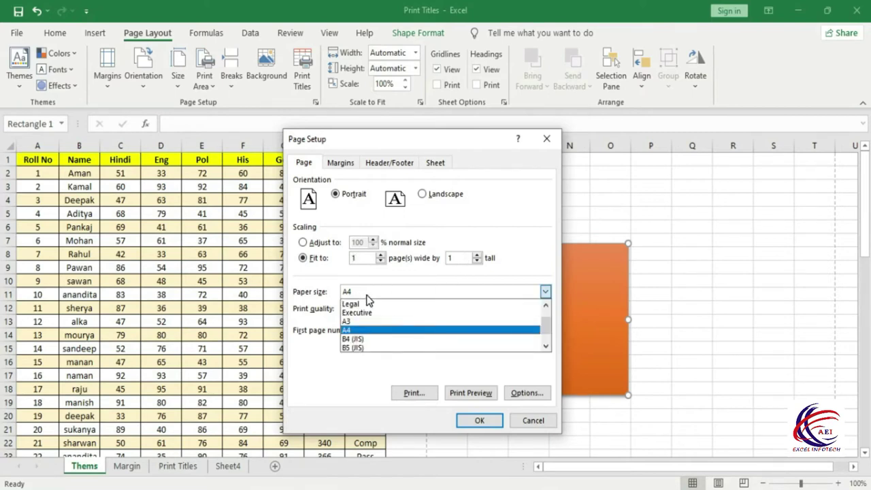
left_click(356, 331)
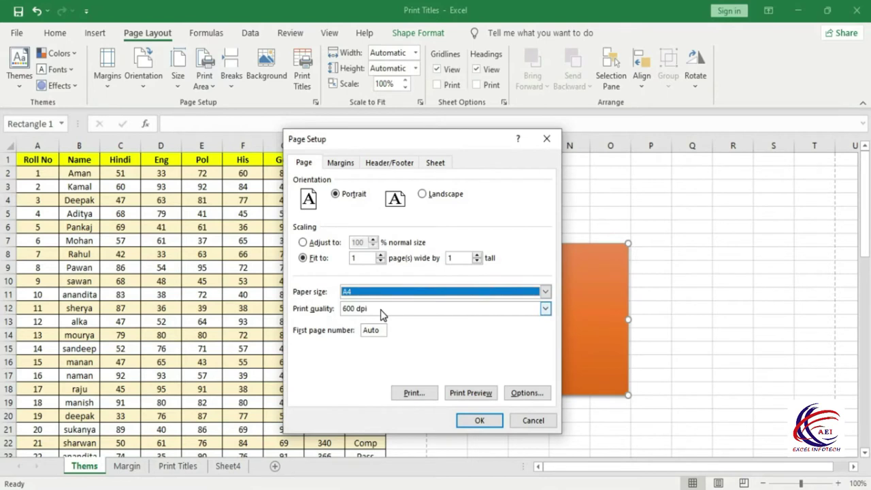
left_click(381, 310)
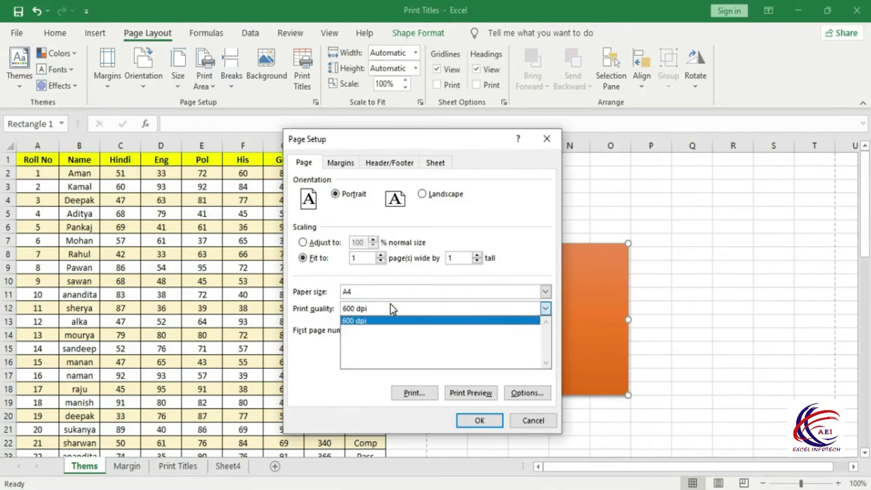
left_click(359, 320)
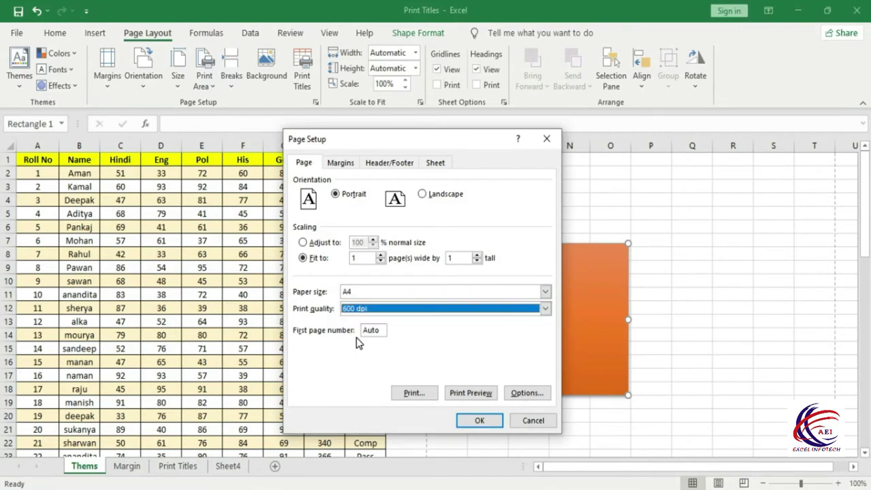
left_click(485, 395)
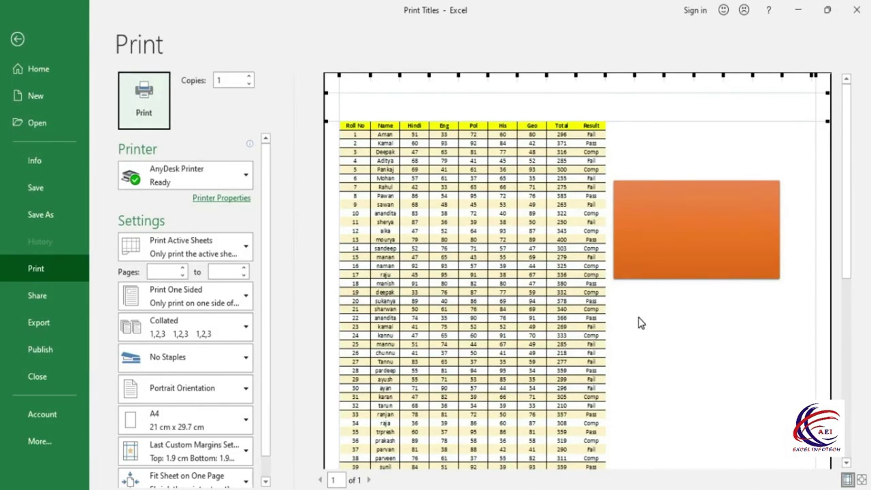
key("Escape")
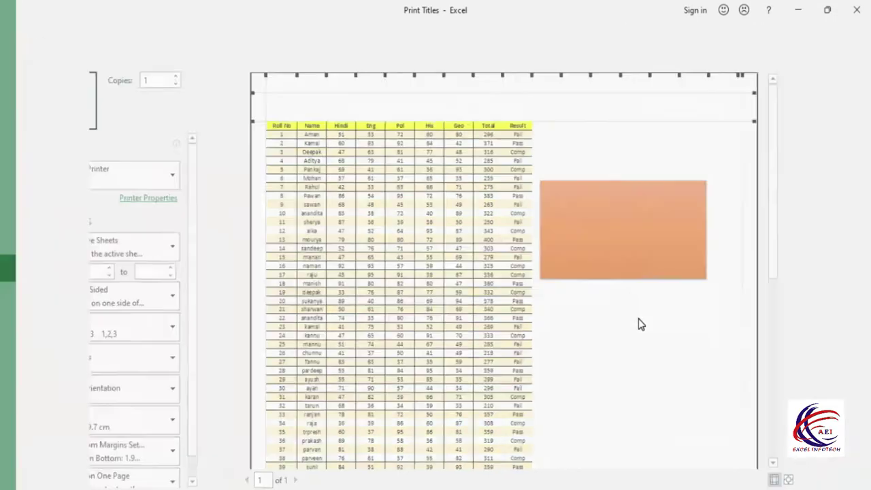
- Centre the marks table horizontally and vertically on the page and review the one-page A4 preview
left_click(302, 77)
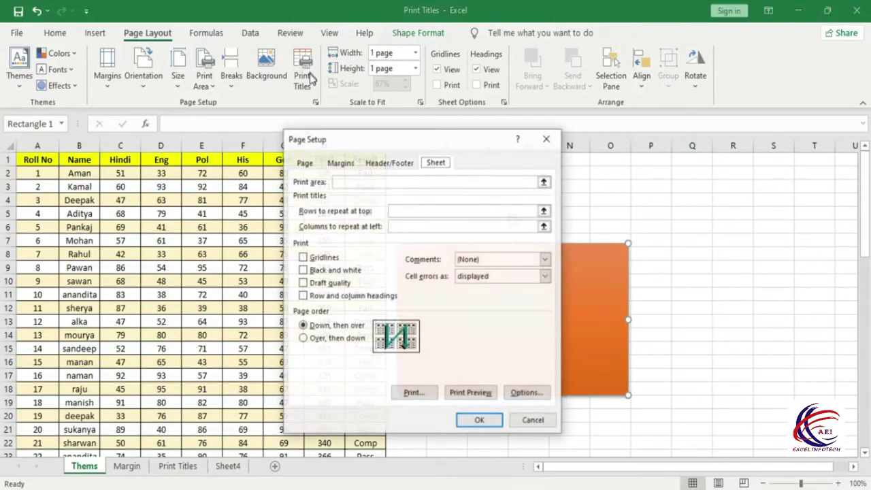
left_click(339, 163)
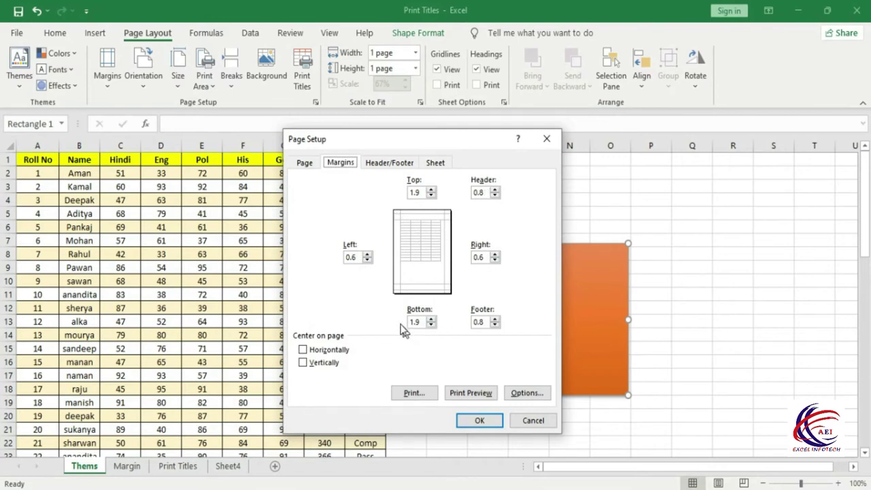
left_click(304, 350)
left_click(303, 363)
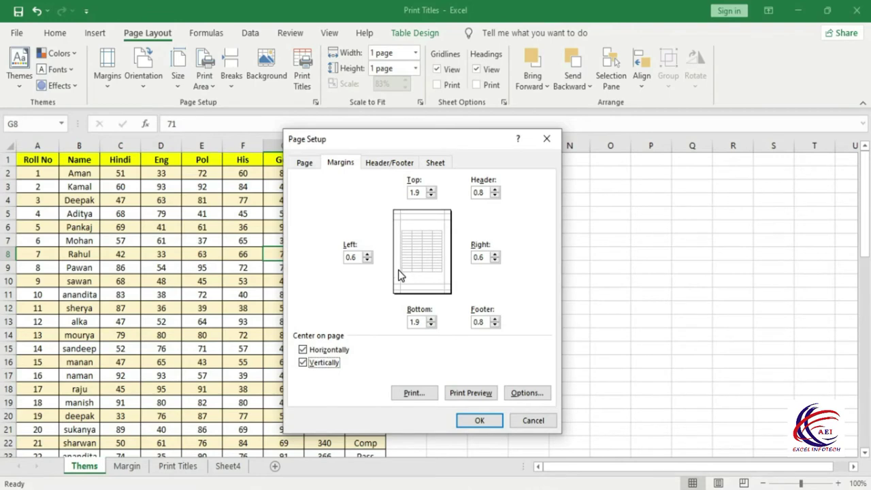
left_click(472, 394)
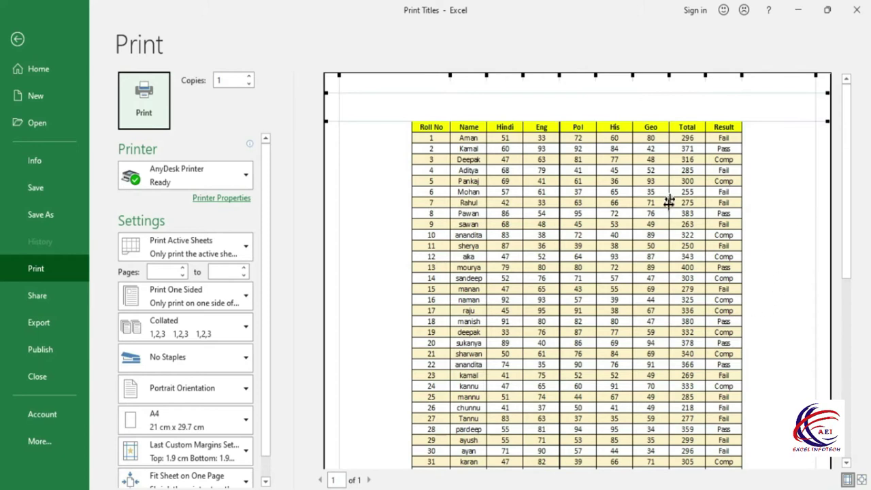
scroll(660, 364, "down", 1)
scroll(614, 361, "down", 2)
scroll(619, 371, "down", 3)
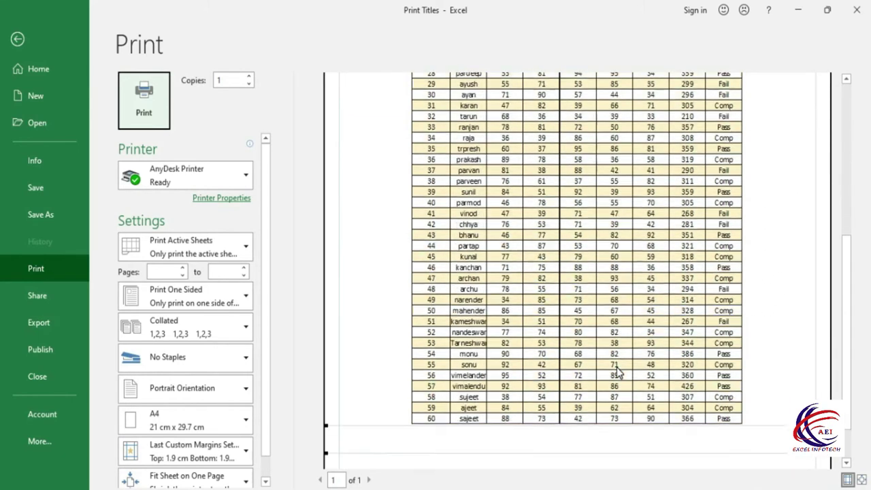
scroll(618, 370, "up", 2)
scroll(618, 371, "up", 2)
scroll(618, 370, "up", 2)
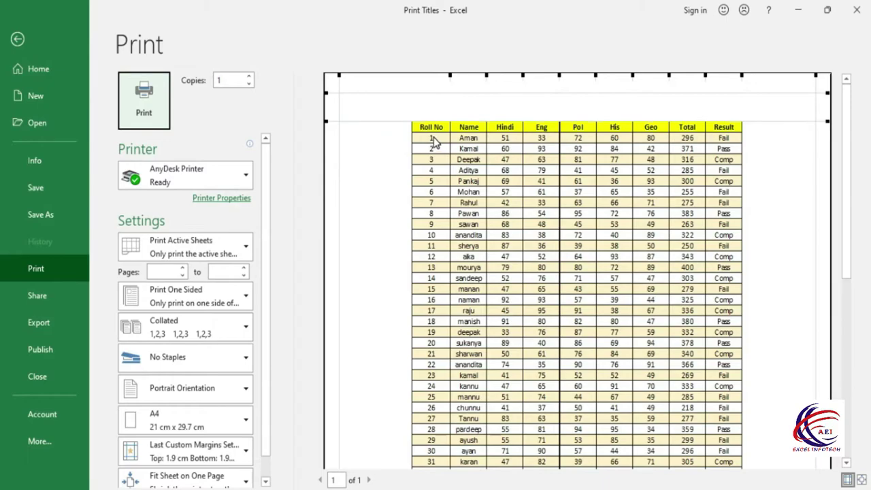
key("Escape")
- Set the page header to the 'Page 1 of ?' preset
left_click(302, 75)
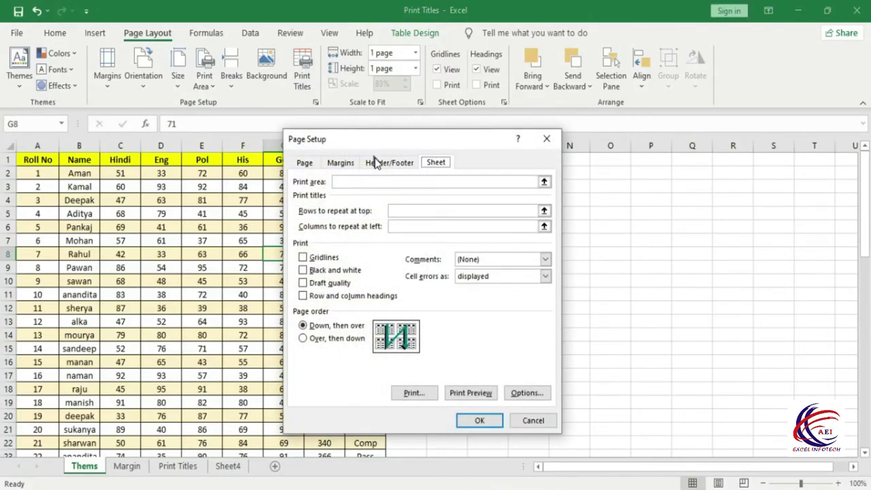
left_click(379, 166)
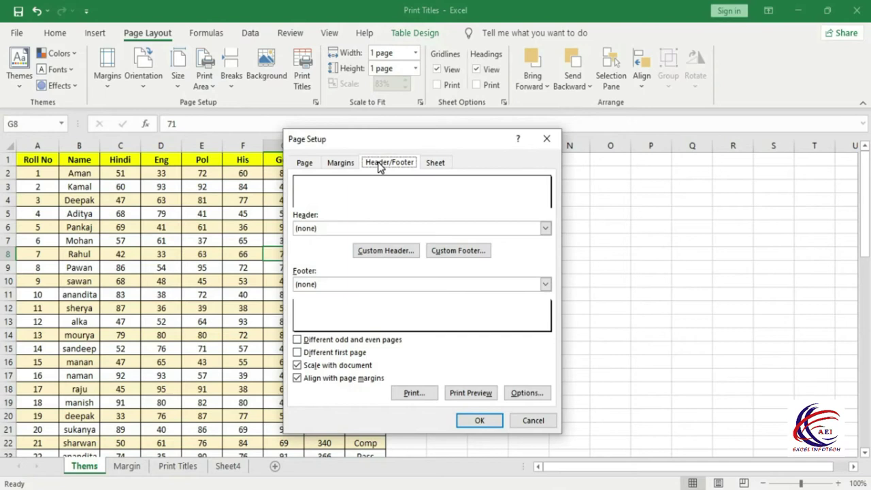
left_click(334, 230)
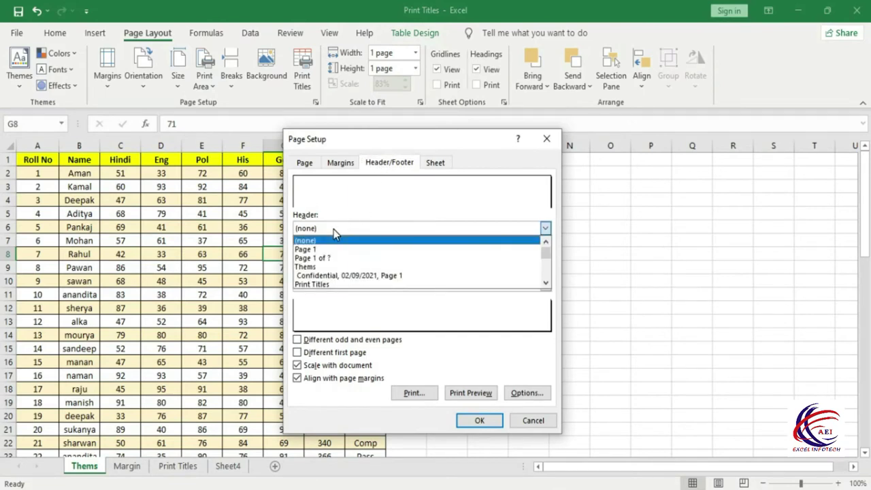
mouse_move(548, 254)
left_mouse_down()
mouse_move(549, 282)
mouse_move(549, 253)
left_mouse_up()
left_click(538, 253)
left_click(546, 228)
left_click(354, 258)
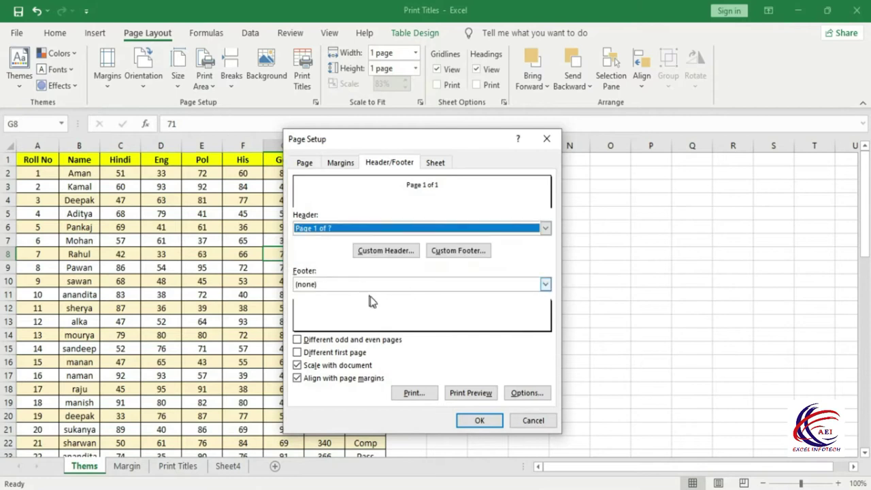
- Set the footer to the D:\Excel Project\Print Titles file path and preview the printout
left_click(340, 288)
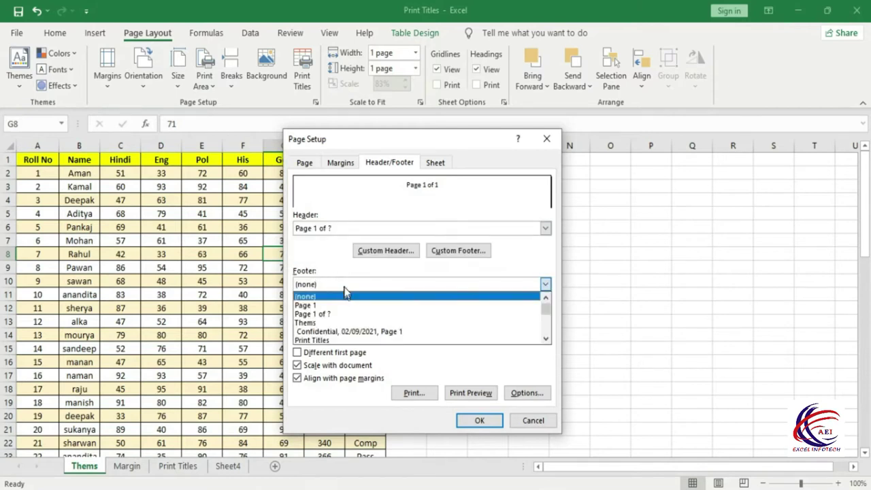
left_click_drag(546, 307, 549, 321)
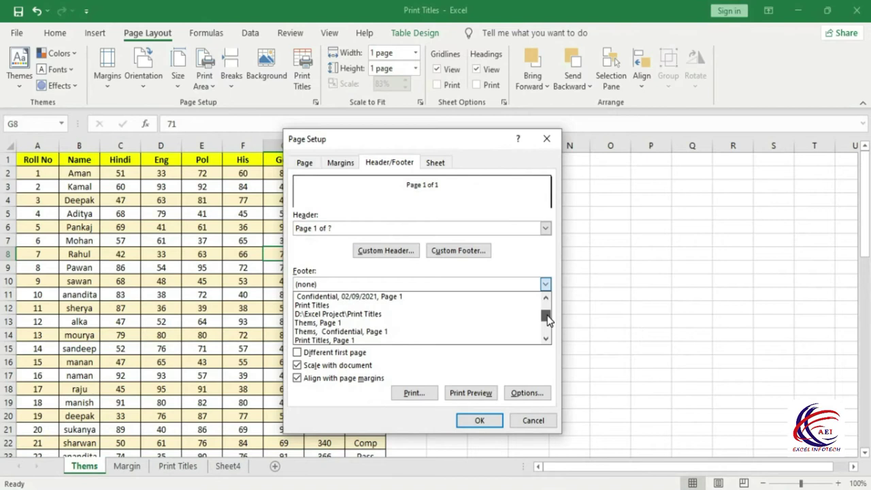
left_click(366, 315)
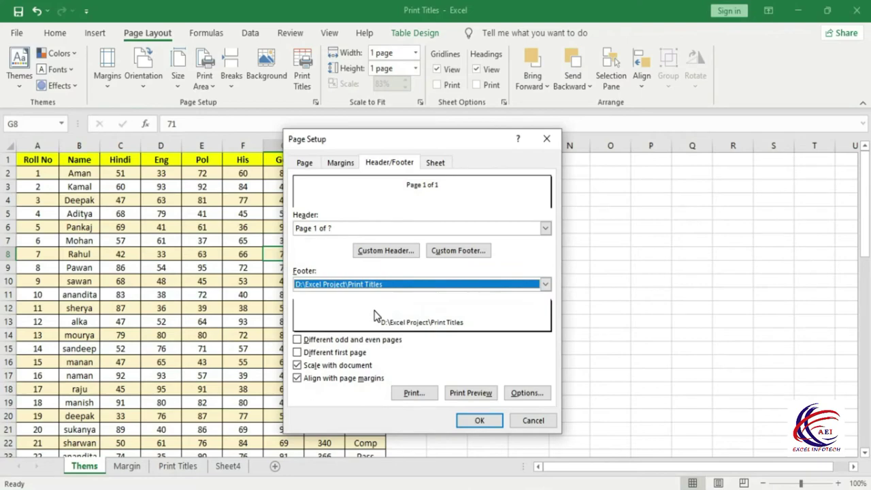
left_click(482, 390)
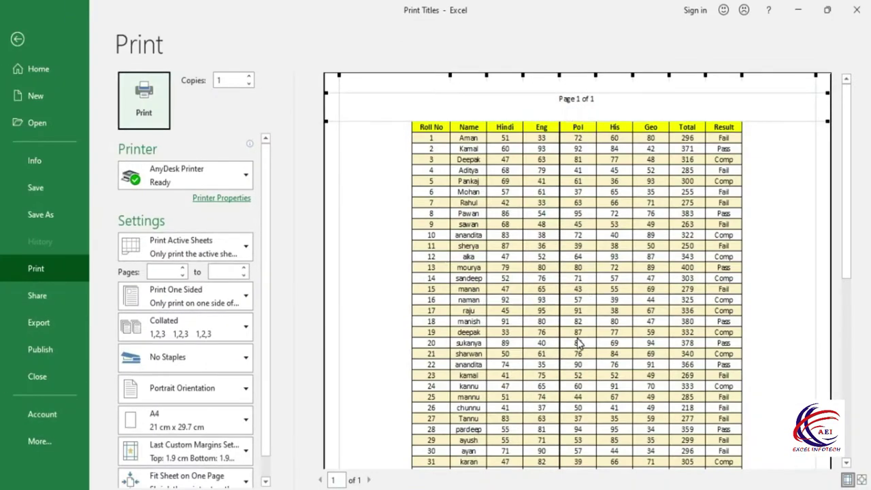
scroll(582, 401, "down", 5)
scroll(581, 401, "down", 3)
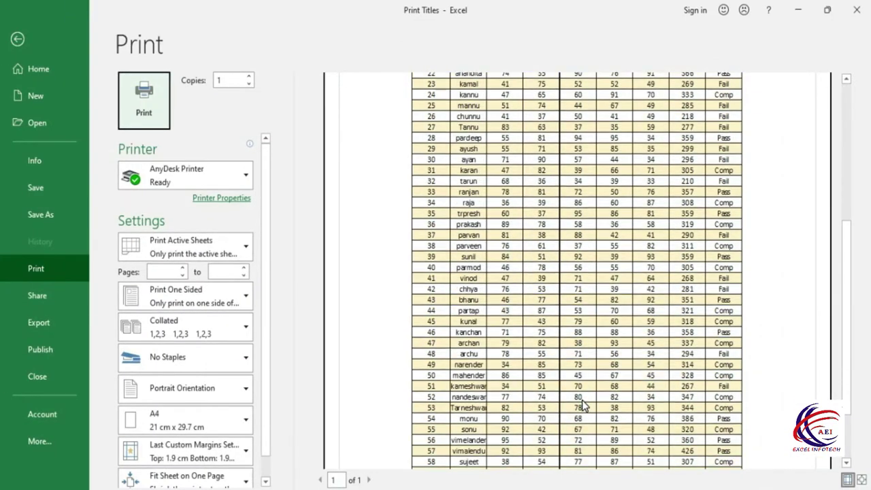
scroll(581, 402, "down", 2)
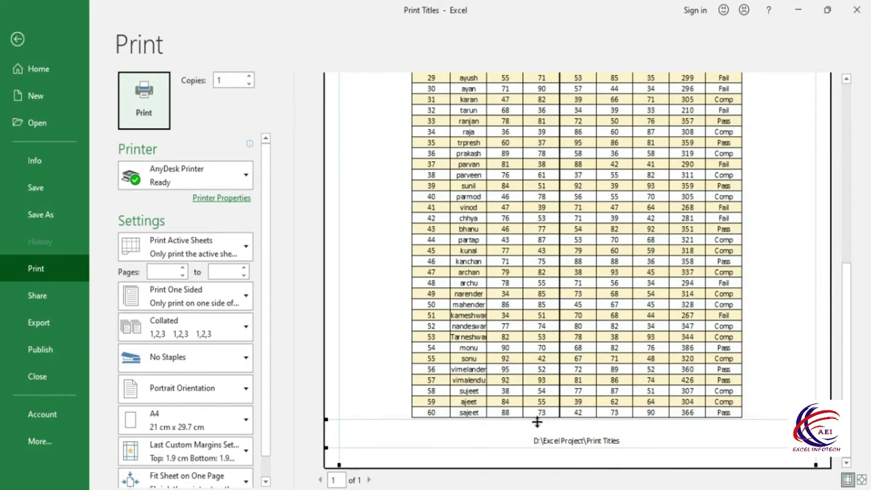
key("Escape")
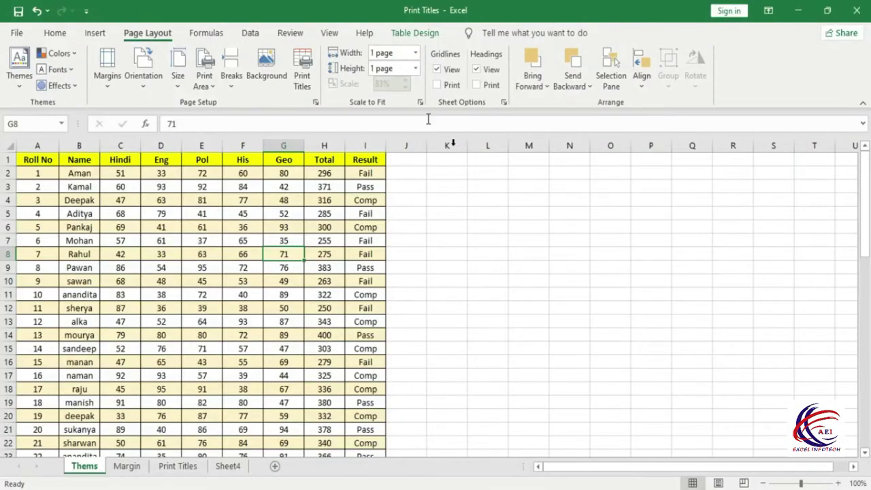
- Set the print area to A1:I19 in Page Setup and preview the shortened printout
left_click(295, 66)
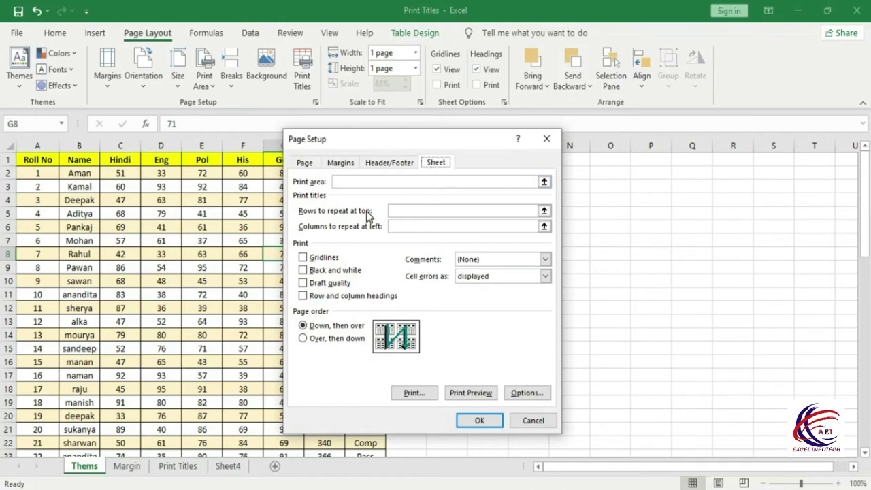
left_click_drag(389, 145, 553, 134)
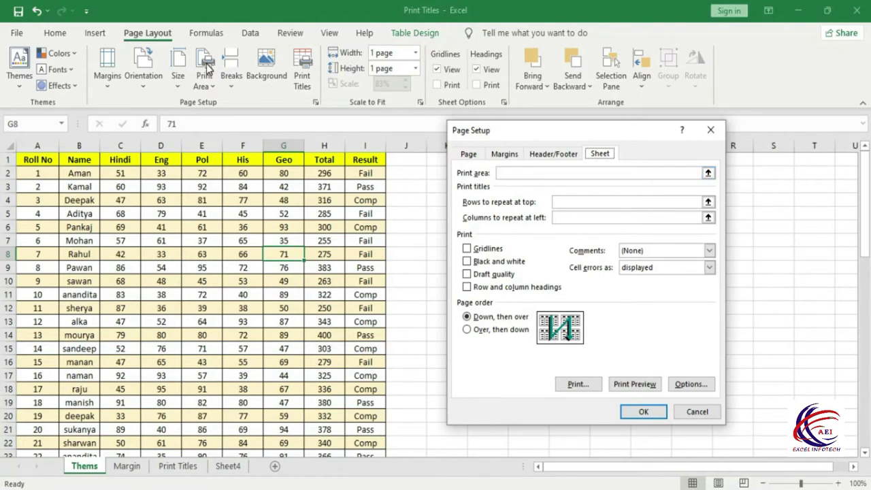
left_click(508, 173)
left_click_drag(37, 159, 365, 402)
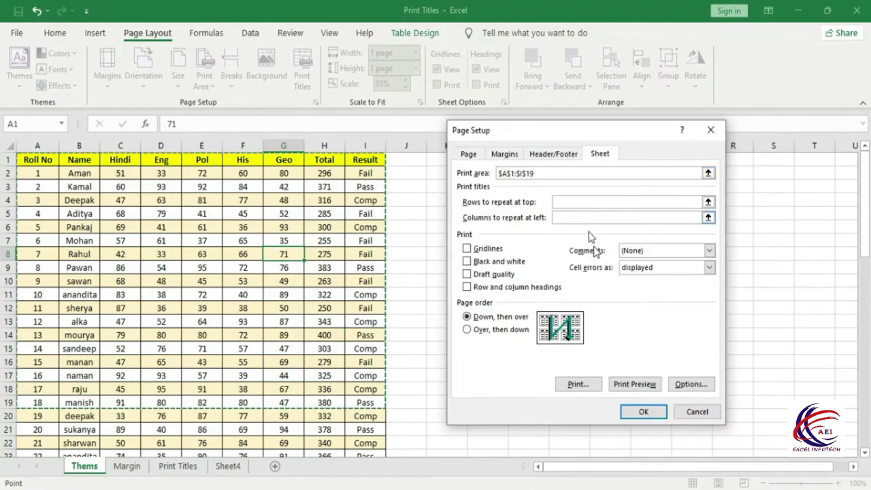
left_click(632, 384)
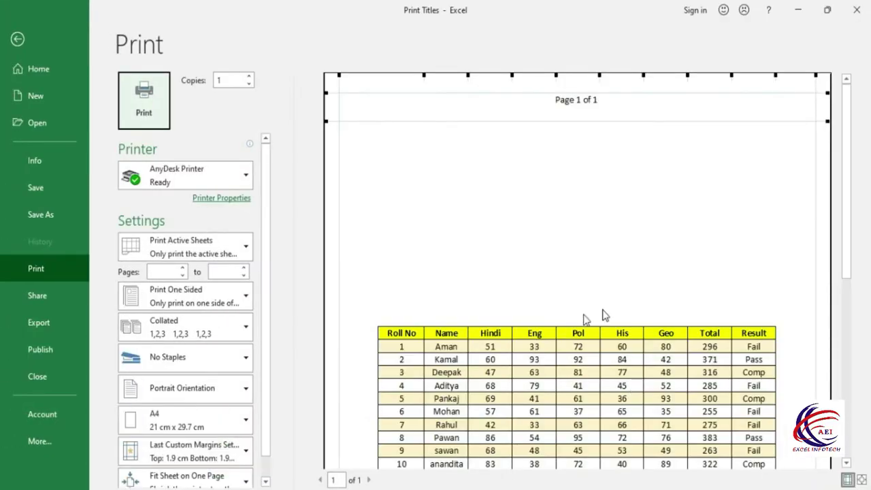
left_click_drag(844, 189, 856, 307)
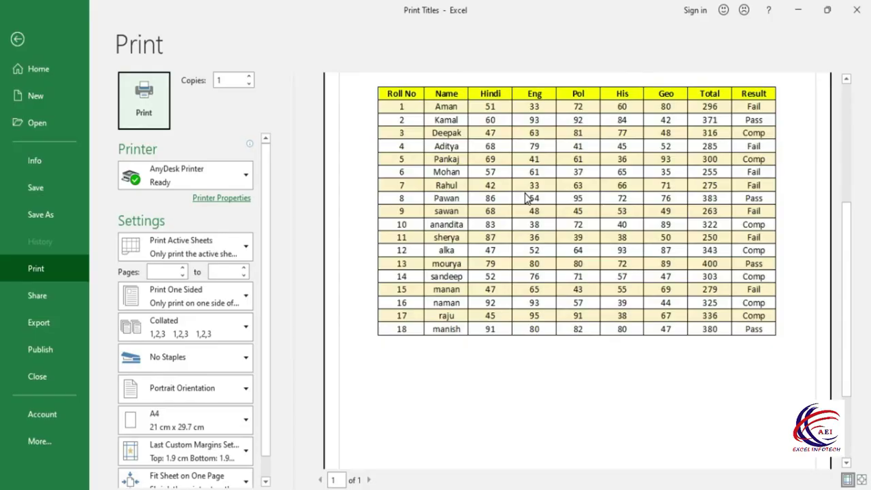
key("Escape")
left_click(487, 267)
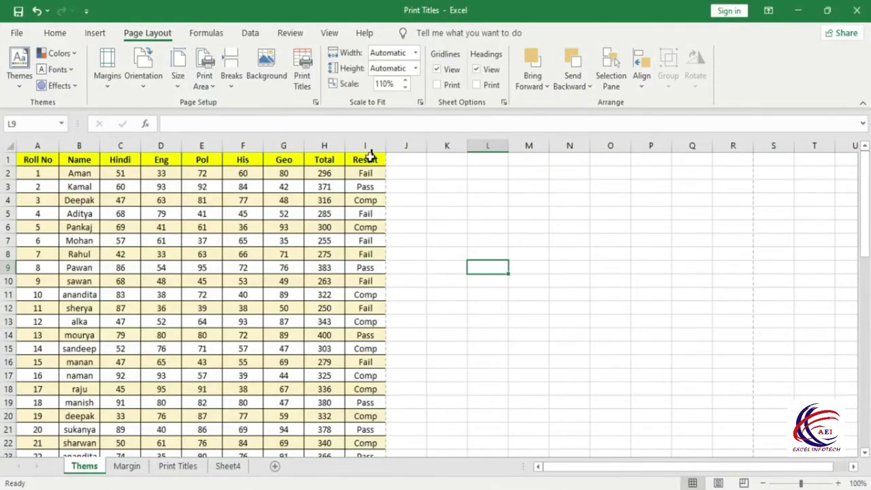
- Preview the printout and look at page 2, which has no column headings
left_click(304, 75)
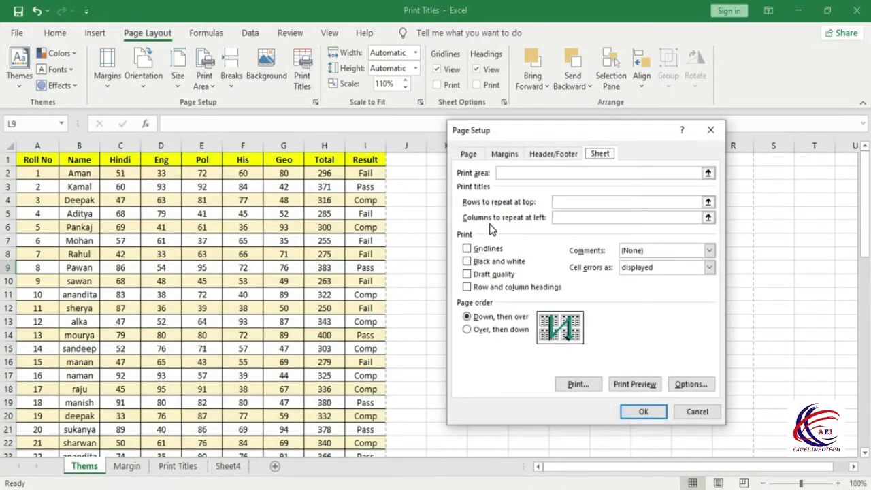
left_click(575, 207)
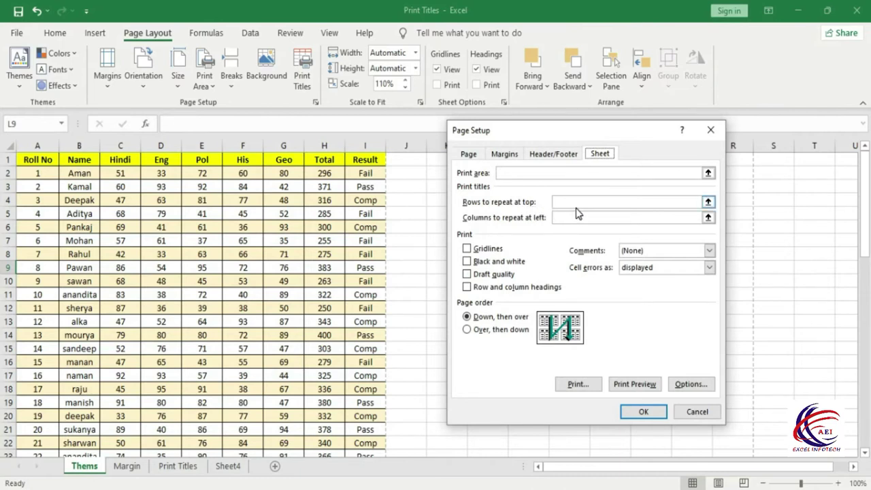
left_click(634, 385)
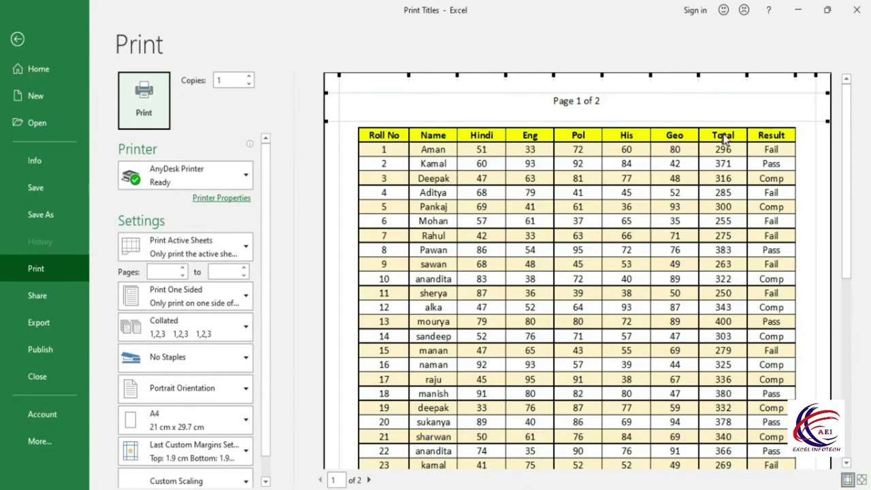
left_click(368, 479)
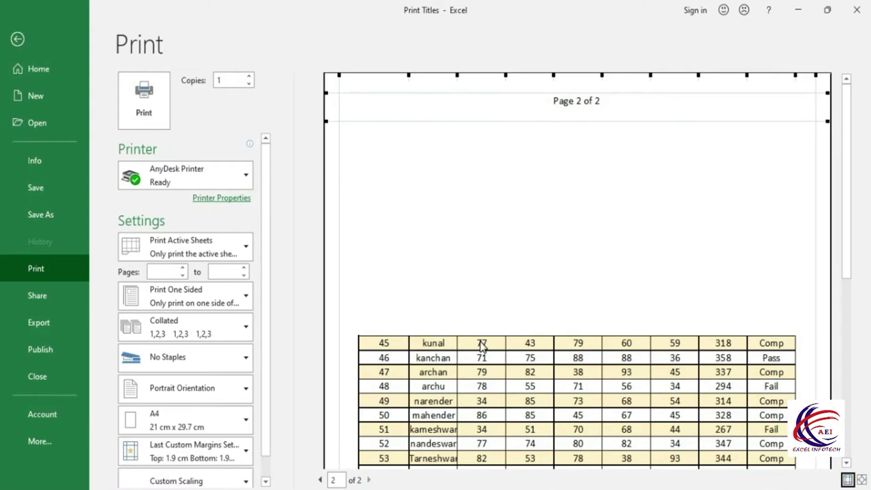
key("Escape")
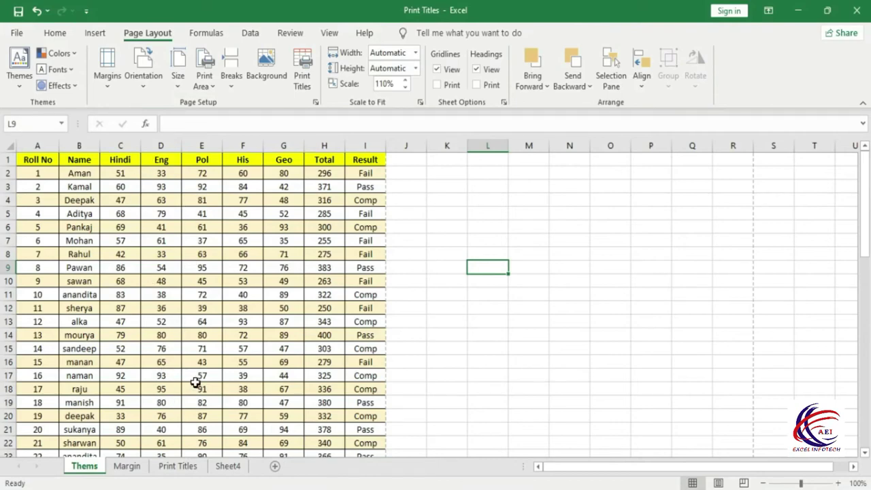
- Find row 45 on the sheet, where page two starts, then reopen the Page Setup sheet options
scroll(196, 382, "down", 5)
scroll(196, 382, "down", 4)
scroll(196, 381, "down", 3)
scroll(196, 382, "down", 3)
scroll(196, 382, "up", 3)
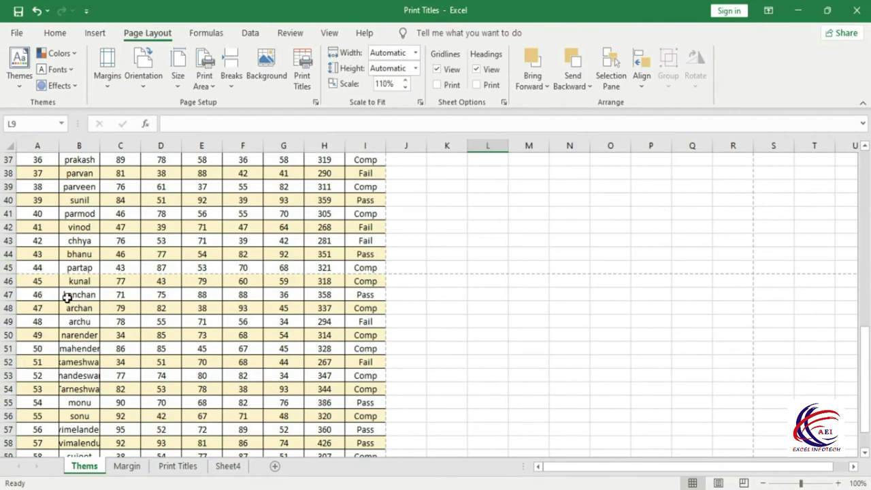
left_click(36, 266)
left_click(82, 267)
left_click(124, 268)
left_click(163, 269)
left_click(213, 270)
left_click(266, 270)
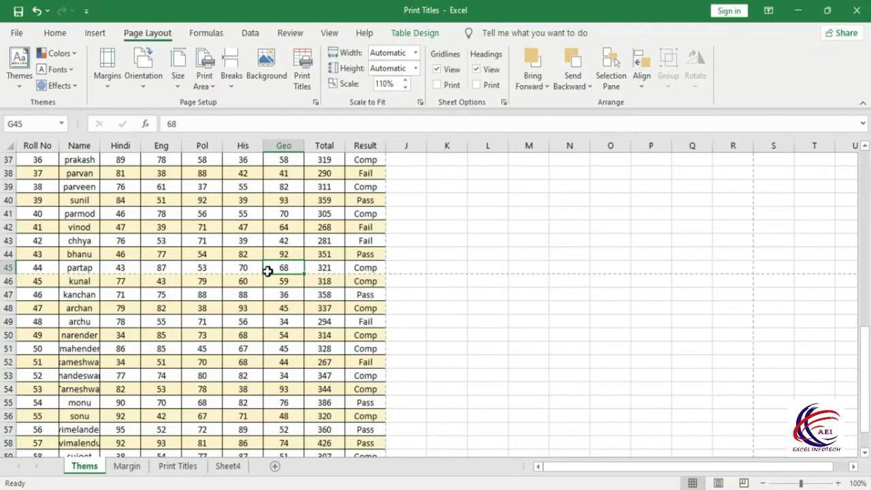
scroll(56, 266, "up", 11)
scroll(51, 267, "up", 1)
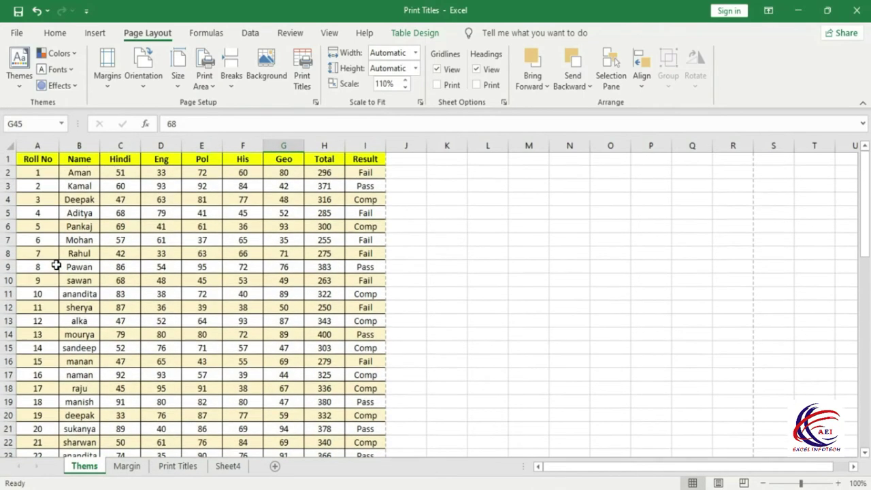
scroll(93, 439, "down", 5)
scroll(92, 433, "down", 5)
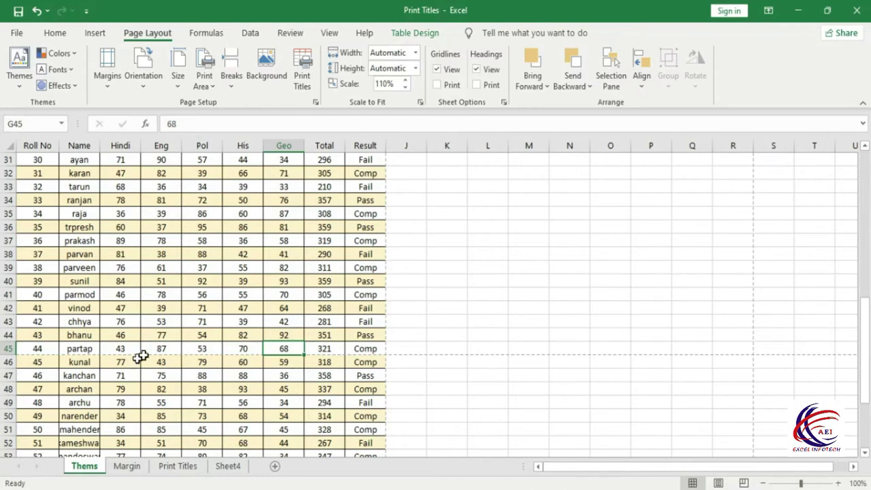
left_click(299, 85)
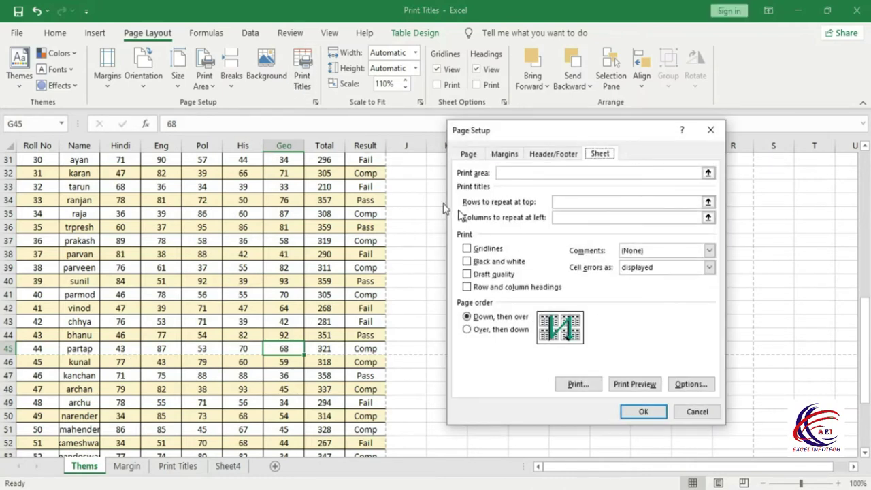
- Set rows to repeat at top to $1:$1 and preview page 2 with headings
left_click(565, 203)
scroll(151, 221, "up", 5)
scroll(151, 221, "up", 5)
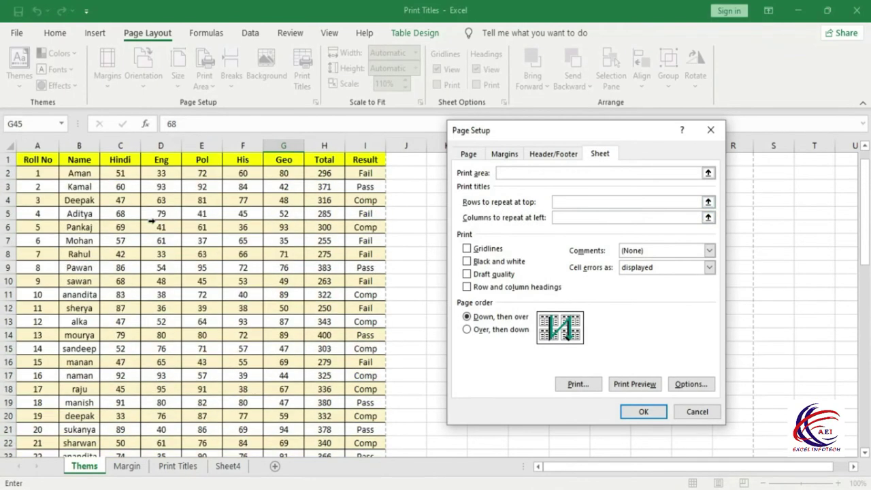
left_click(10, 159)
left_click(609, 385)
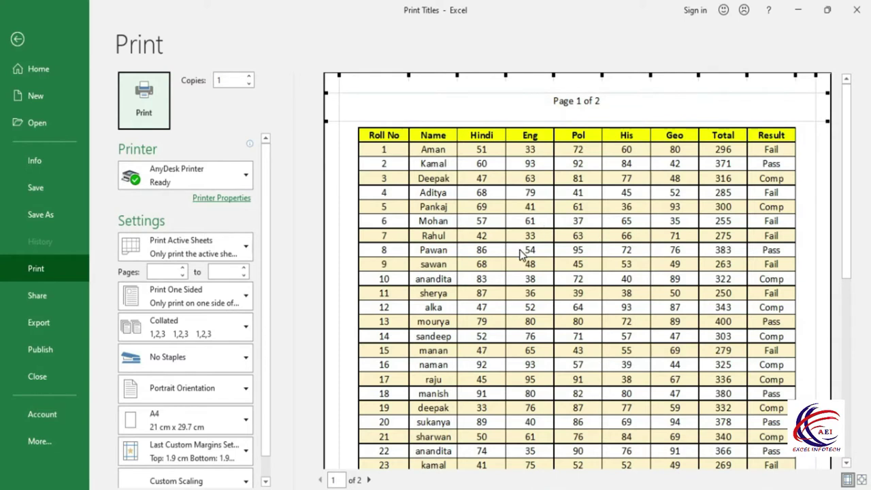
left_click(368, 480)
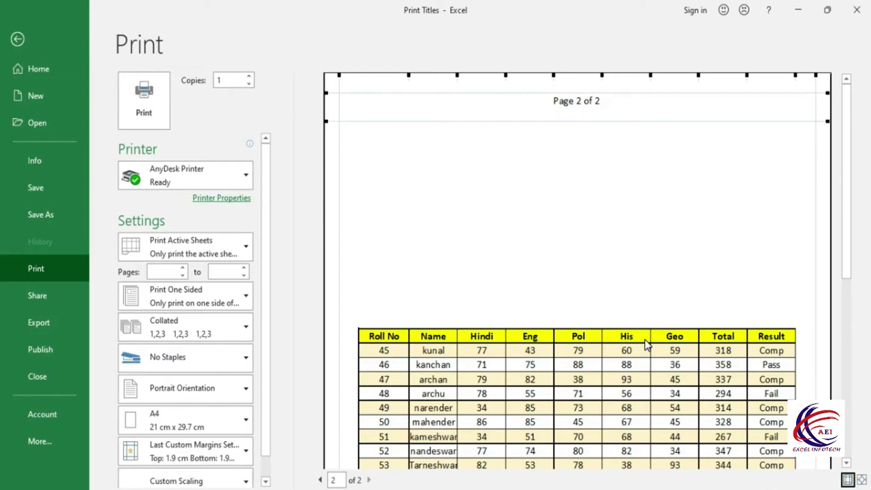
key("Escape")
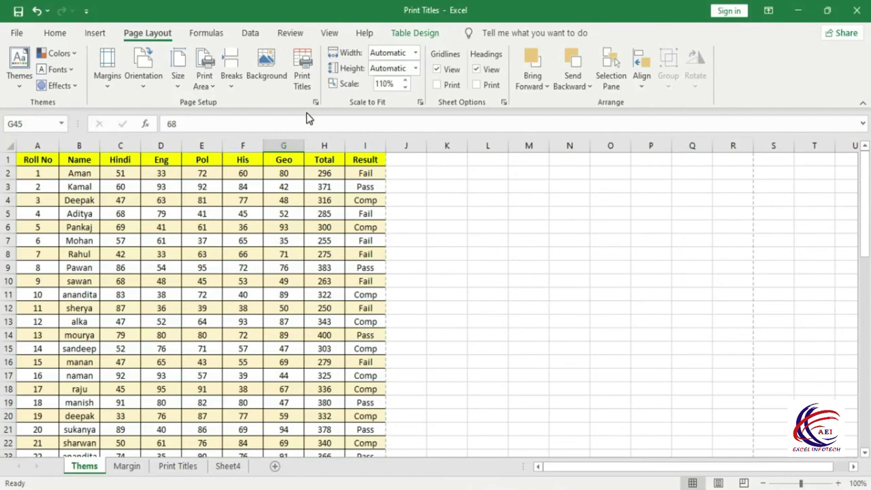
- Reopen Page Setup to confirm the $1:$1 title-row setting
left_click(302, 68)
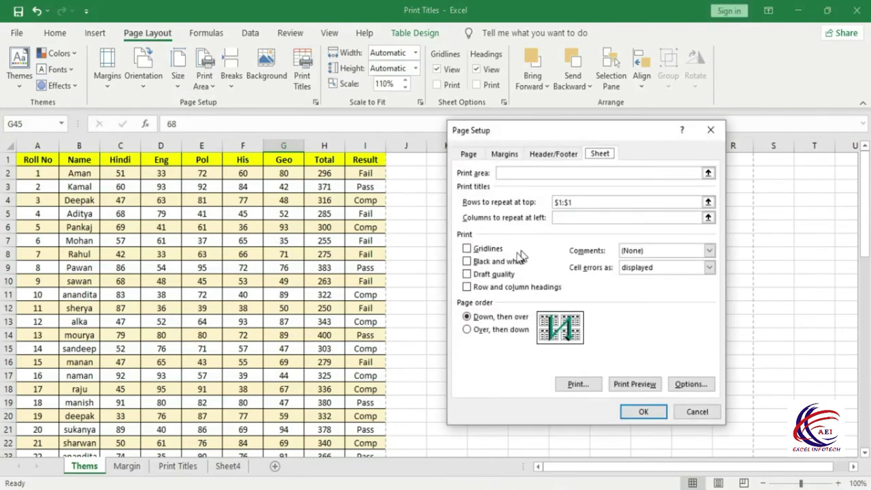
left_click(578, 218)
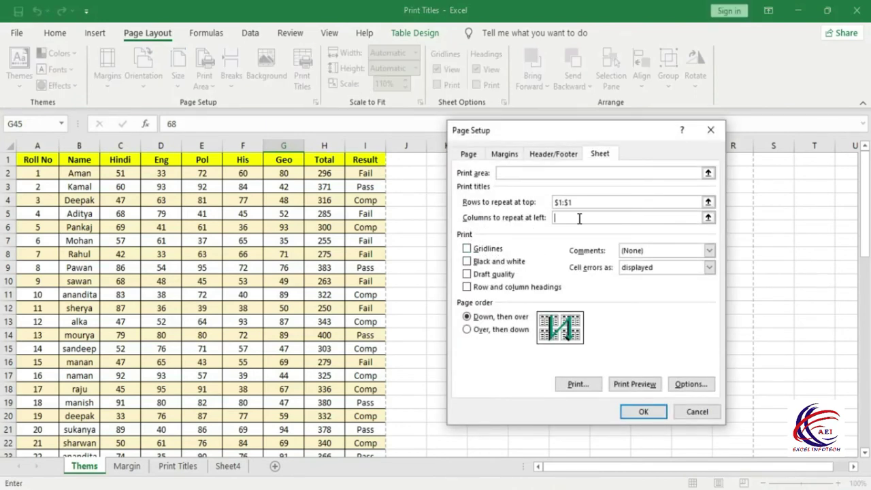
left_click(583, 202)
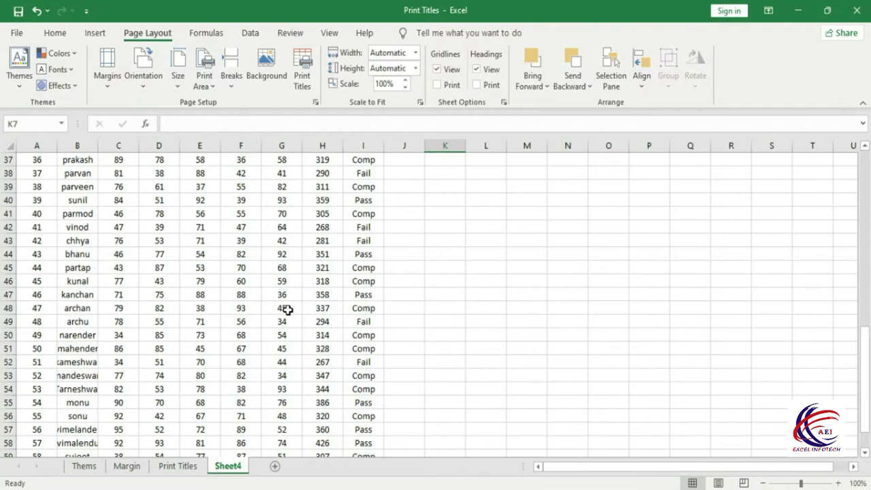
- Turn on gridline printing for Sheet4, preview it, and recheck the setting in Page Setup
left_click(302, 72)
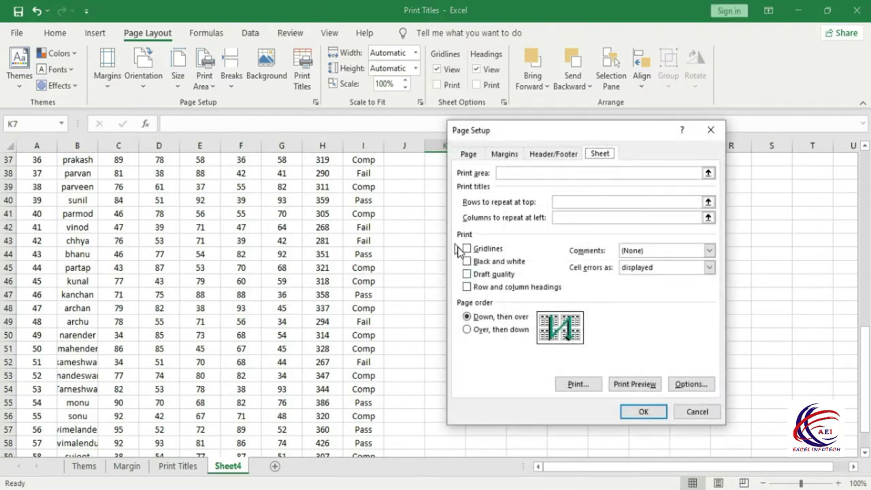
left_click(694, 414)
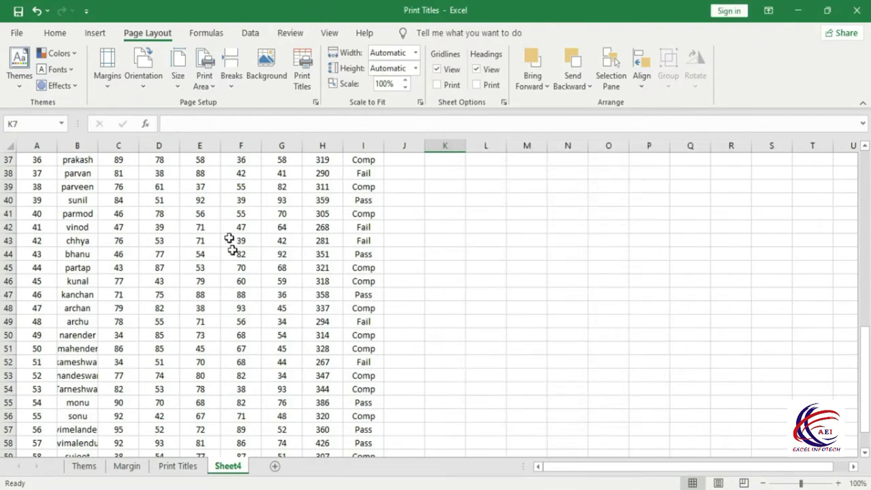
scroll(232, 252, "up", 5)
scroll(233, 252, "up", 5)
scroll(233, 252, "up", 2)
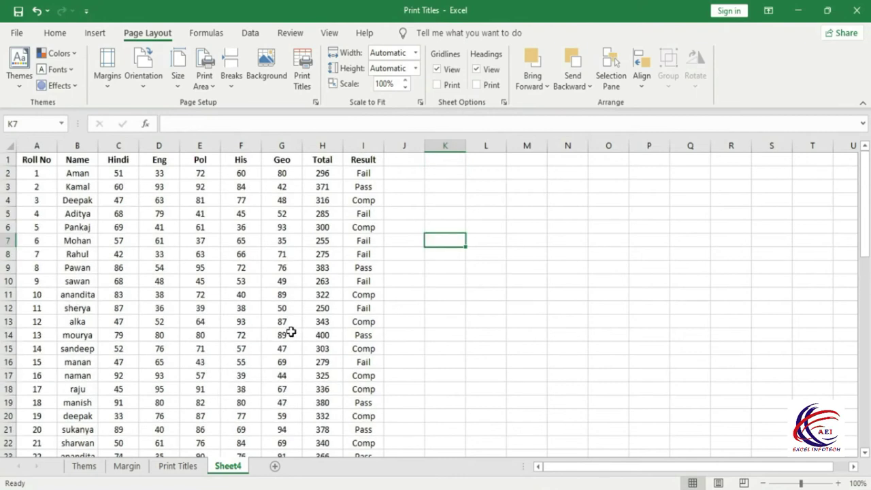
left_click(304, 71)
left_click(467, 248)
left_click(635, 383)
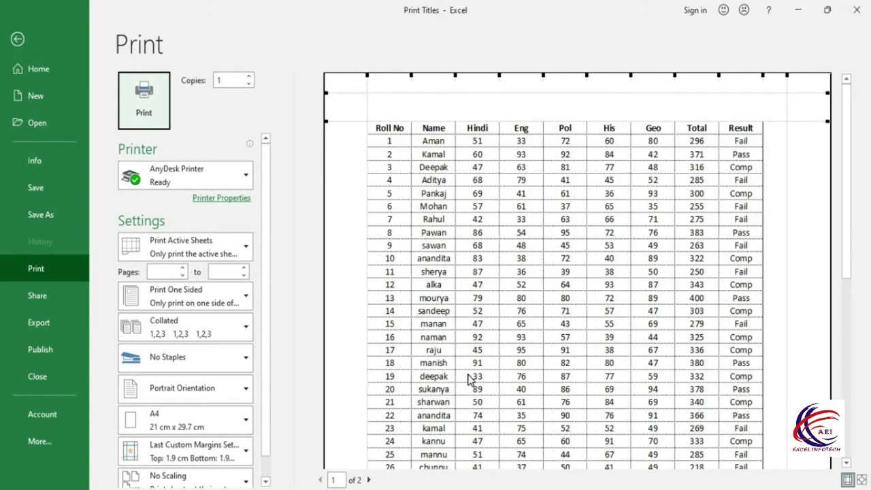
left_click_drag(850, 268, 849, 346)
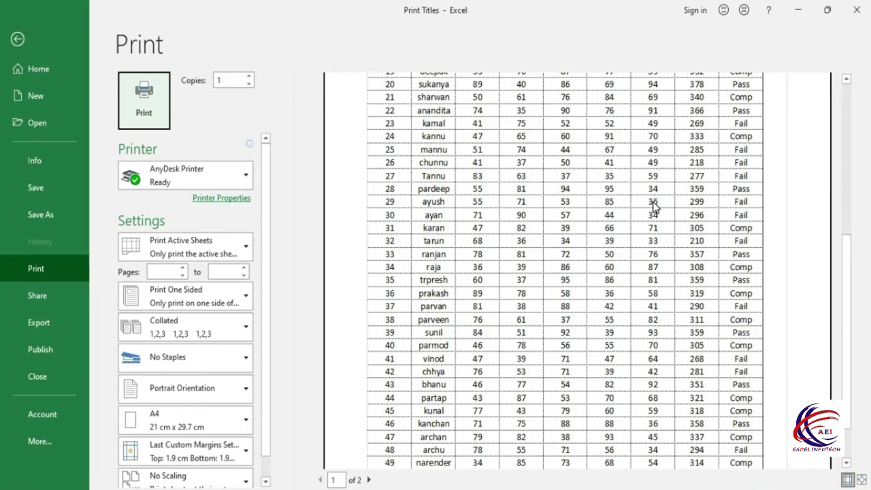
key("Escape")
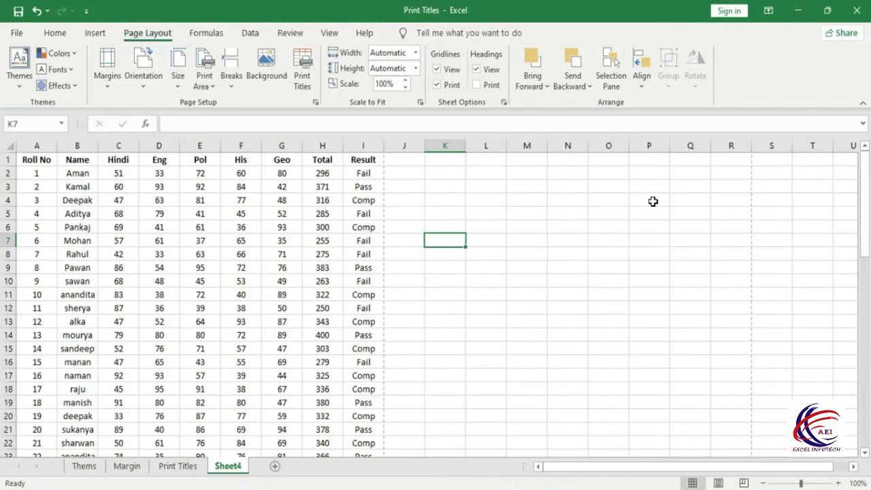
left_click(302, 71)
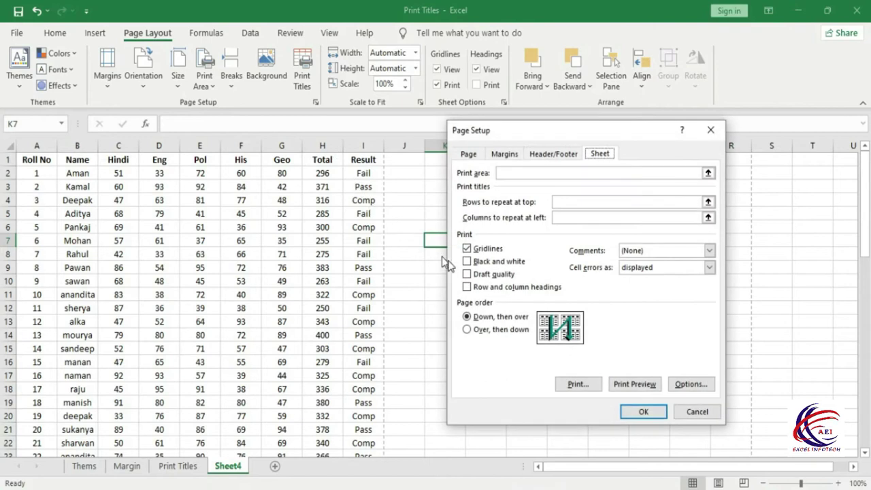
key("Escape")
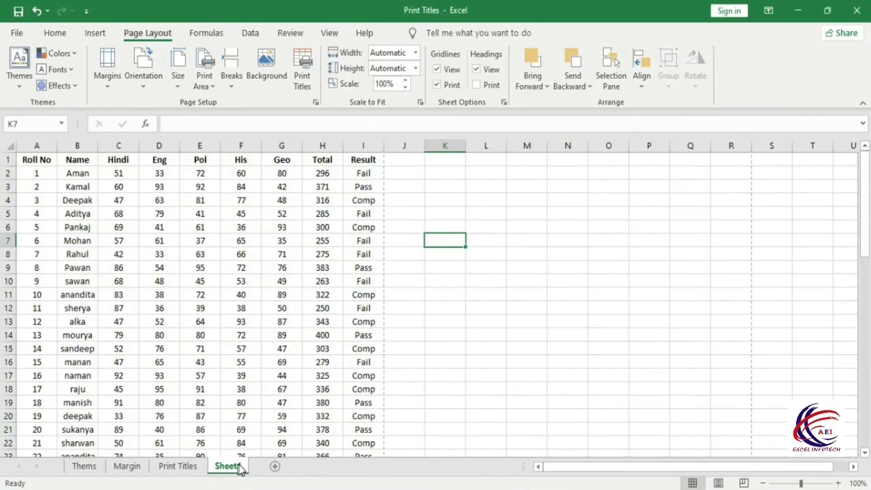
- On the Thems sheet, turn on black-and-white printing and preview the result
left_click(84, 467)
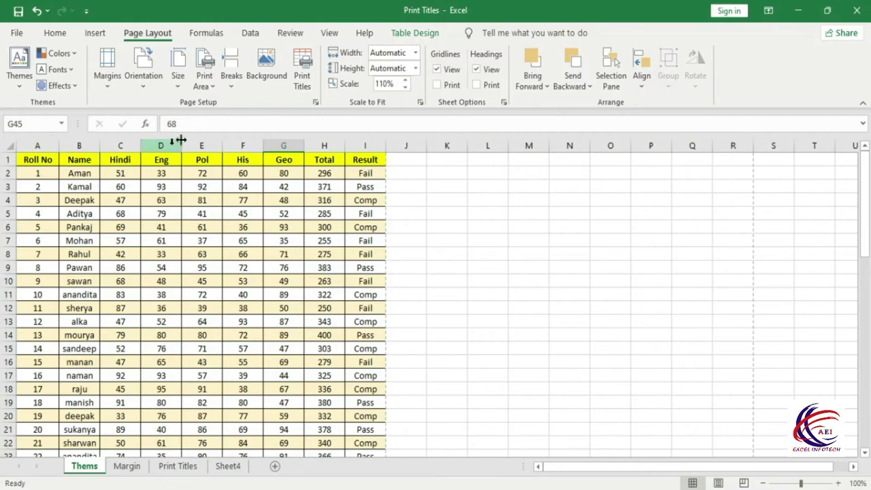
left_click(306, 76)
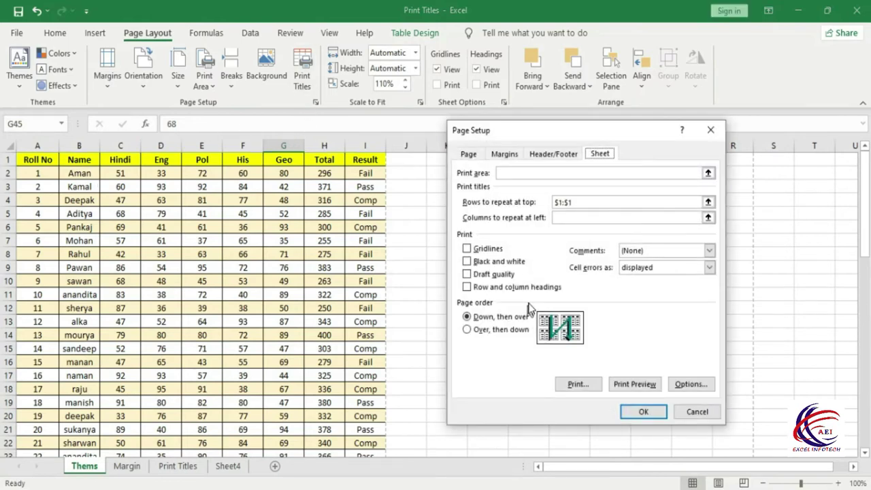
left_click(491, 264)
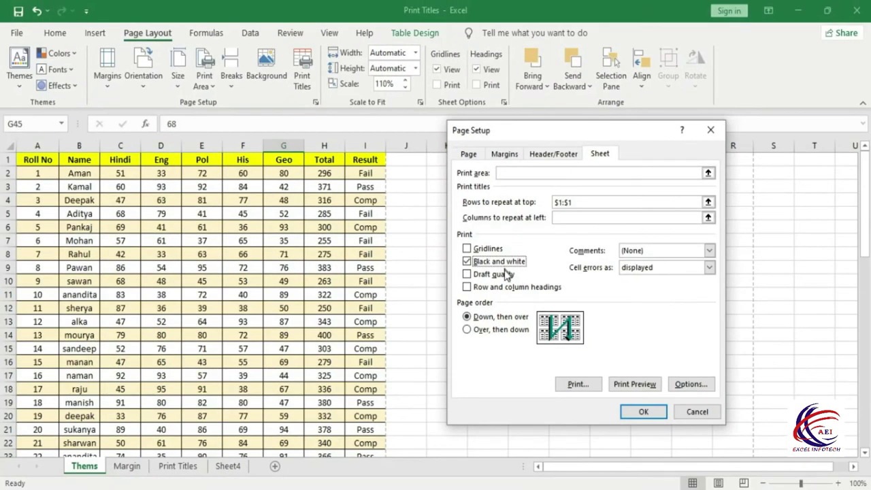
left_click(634, 383)
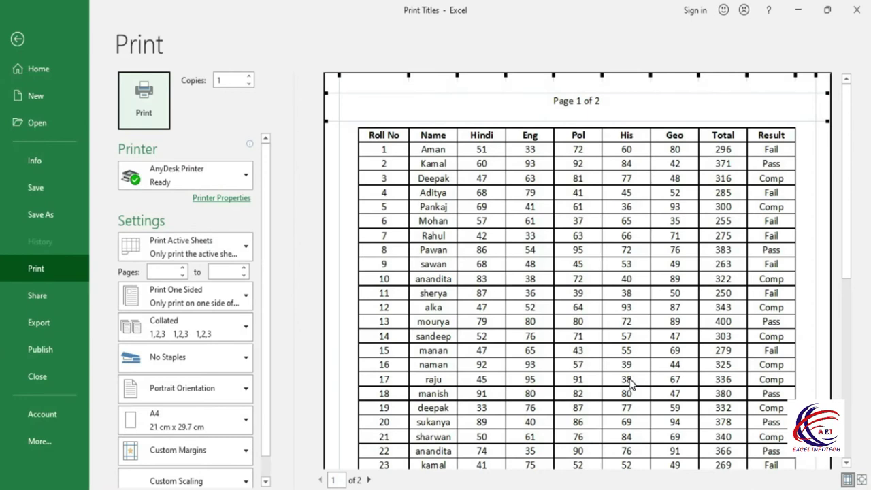
key("Escape")
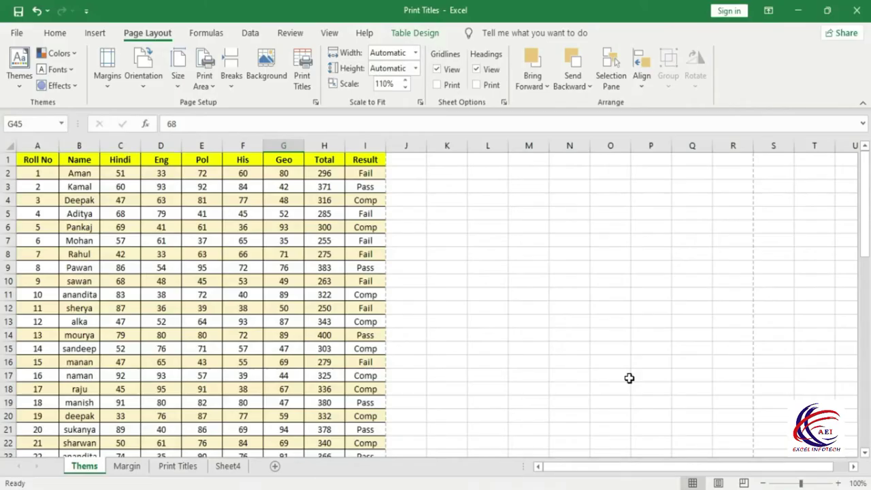
left_click(302, 75)
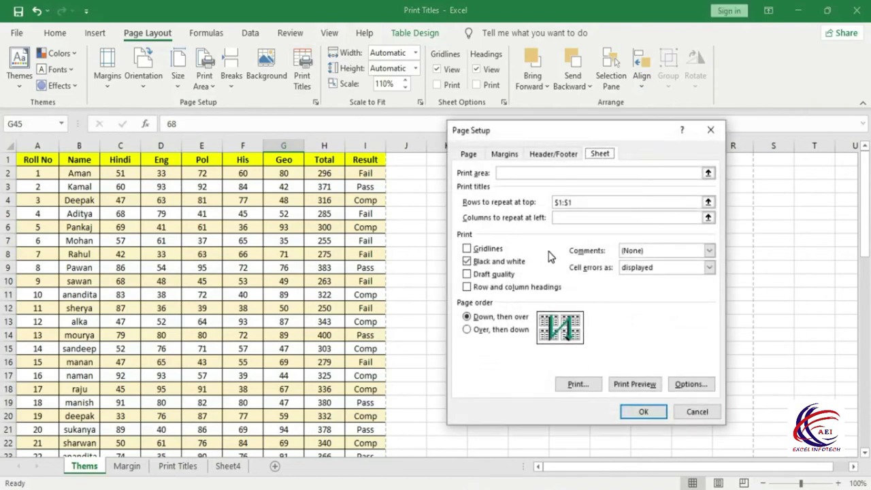
- Swap black-and-white for draft-quality printing and preview the plain output
left_click(468, 262)
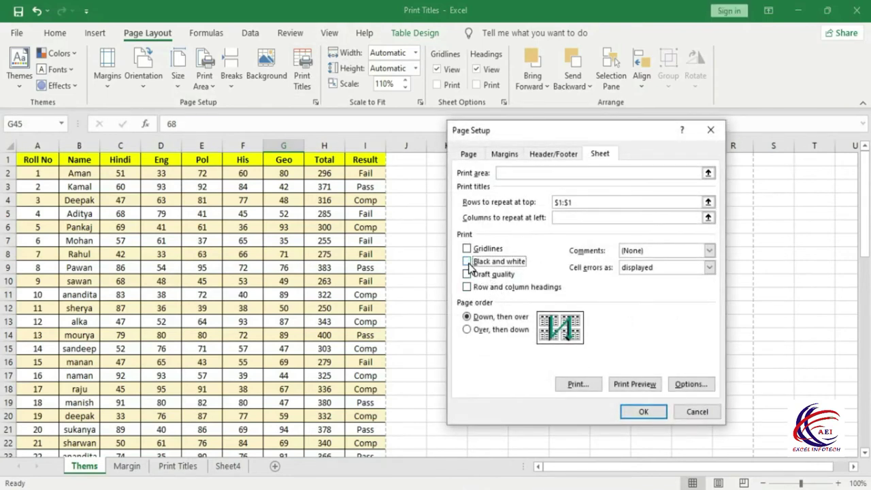
left_click(474, 275)
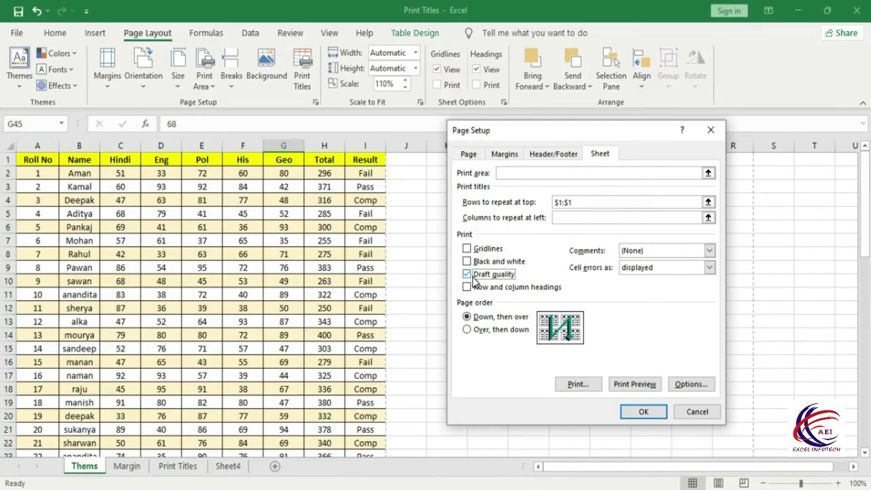
left_click(627, 385)
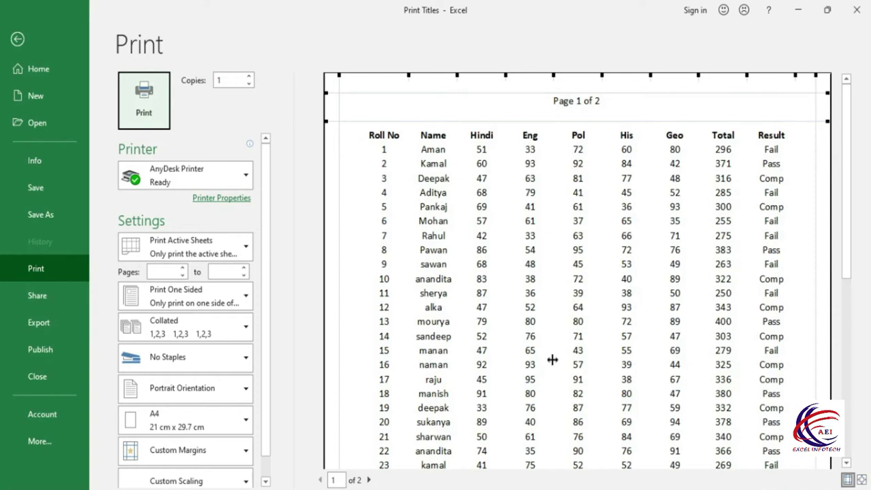
key("Escape")
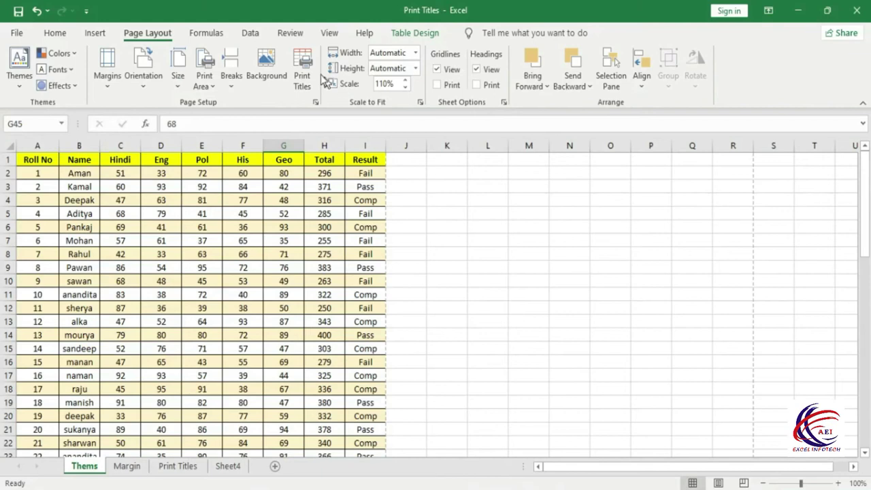
- Print row and column headings with draft quality turned off, and preview the Thems sheet
left_click(302, 75)
left_click(496, 287)
left_click(486, 274)
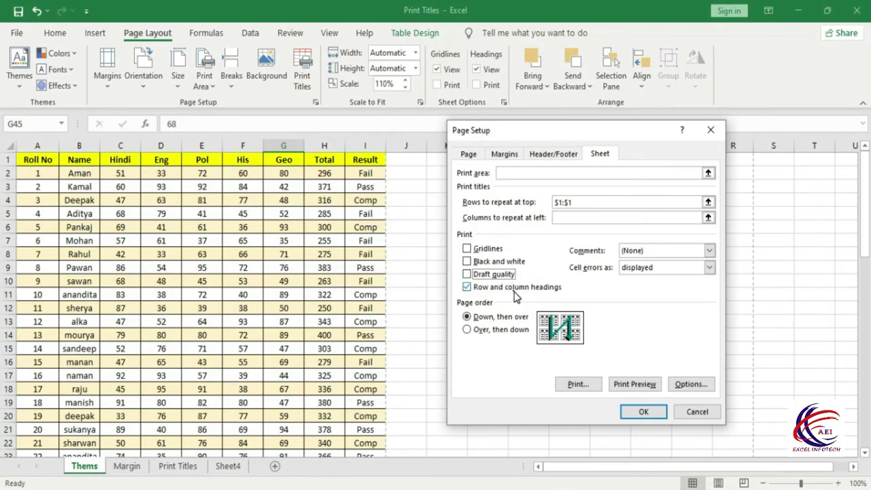
left_click(632, 384)
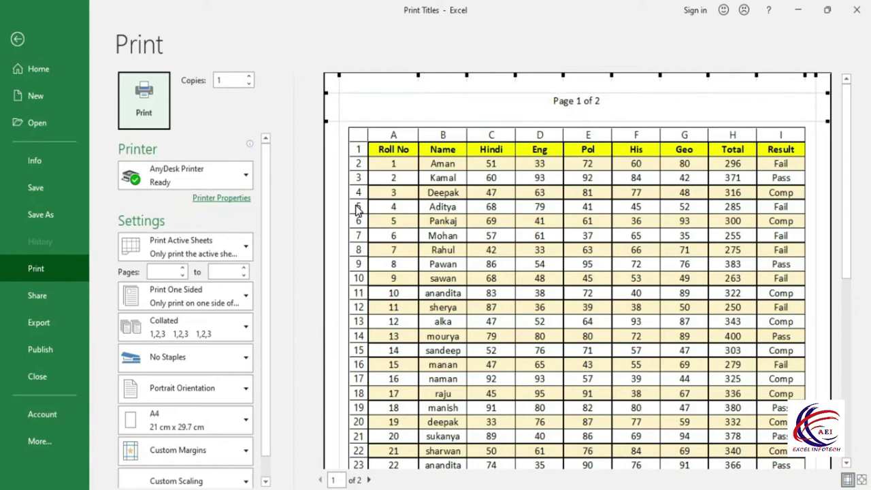
key("Escape")
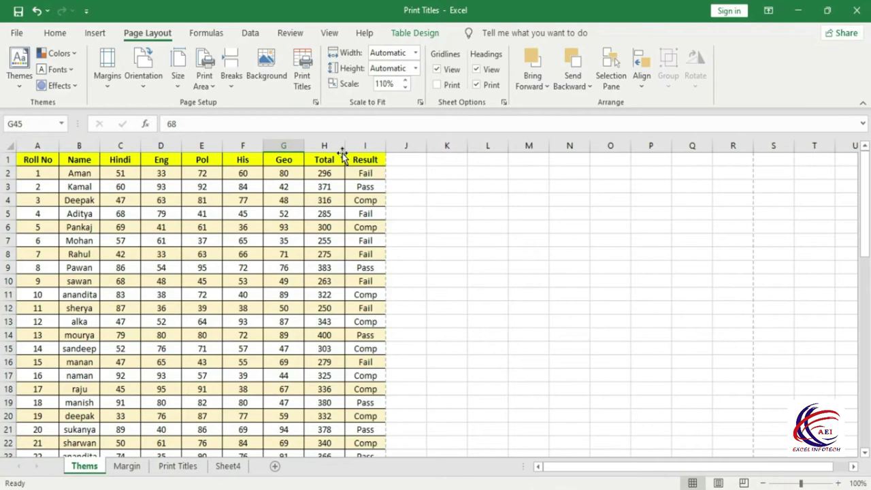
- On the Margin sheet, review Page Setup showing column $A:$A repeating at left
key("ctrl+Page_Down")
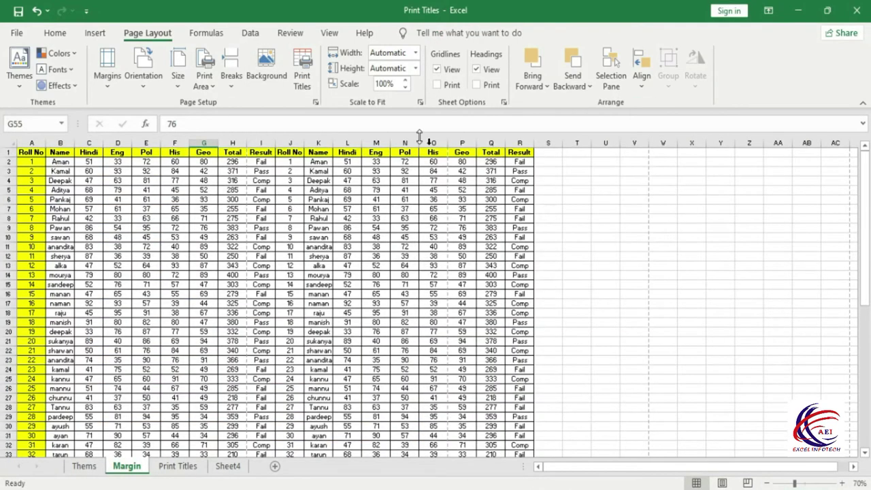
left_click(303, 74)
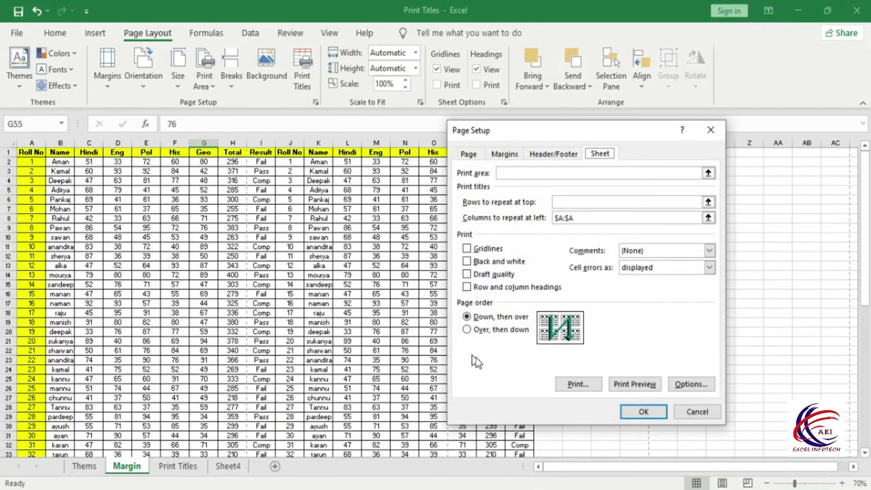
mouse_move(528, 134)
left_mouse_down()
mouse_move(363, 136)
mouse_move(579, 125)
left_mouse_up()
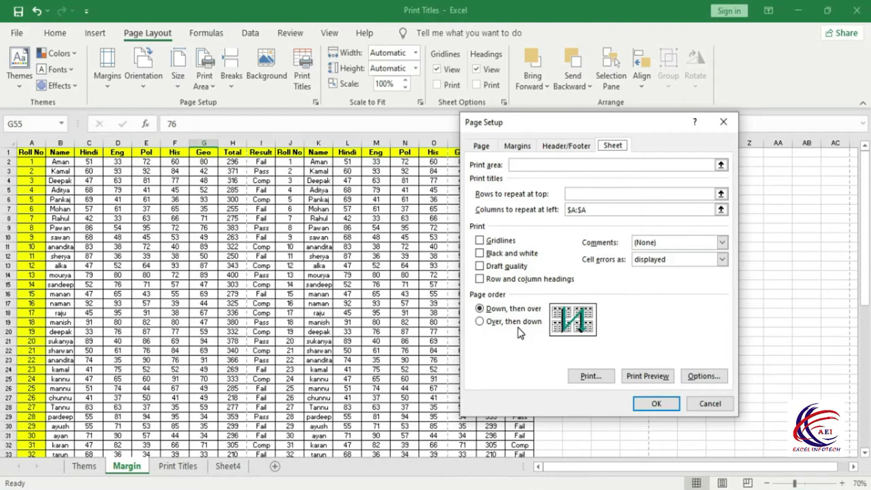
key("Return")
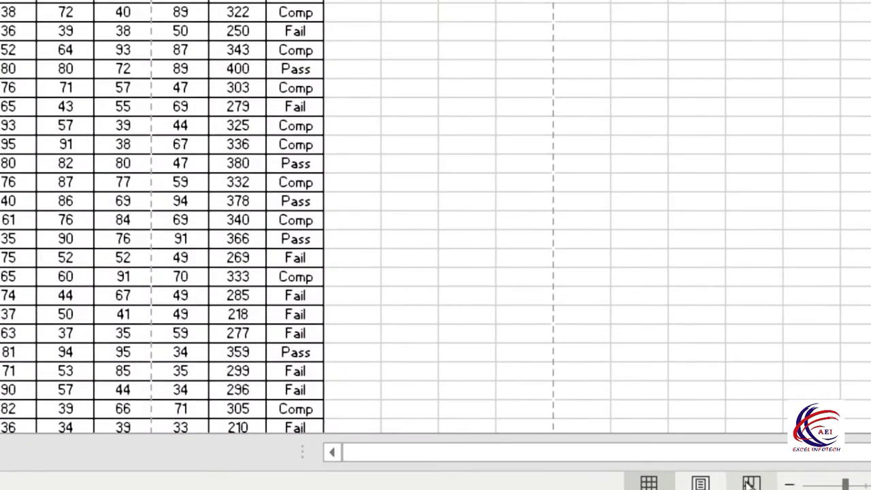
left_click(747, 483)
scroll(277, 218, "down", 3)
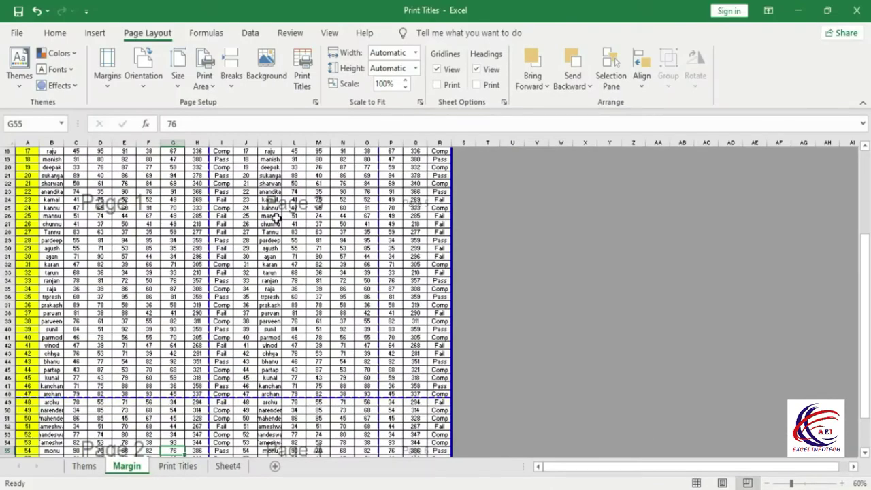
scroll(276, 218, "up", 4)
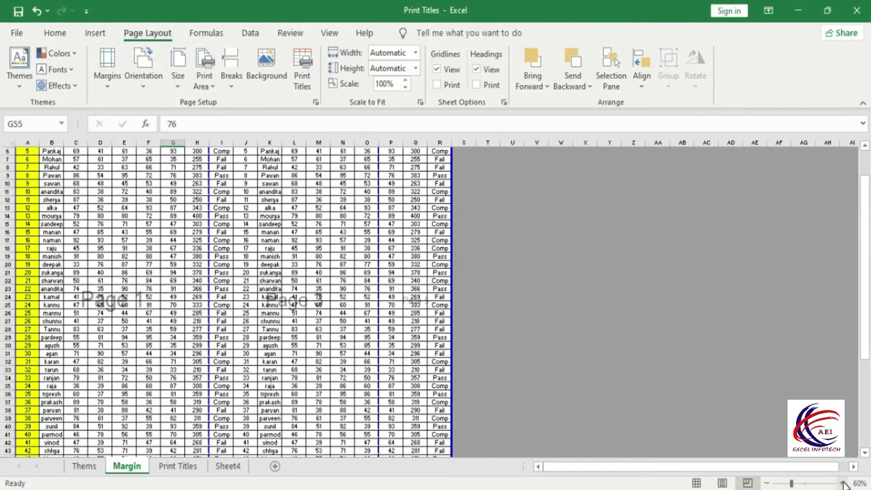
left_click(842, 483)
left_click(843, 483)
left_click(842, 483)
left_click(842, 483)
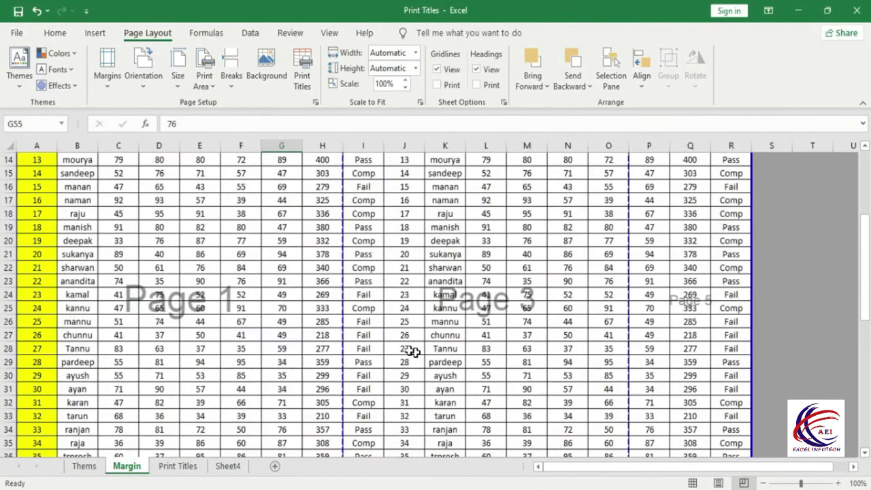
left_click(483, 320)
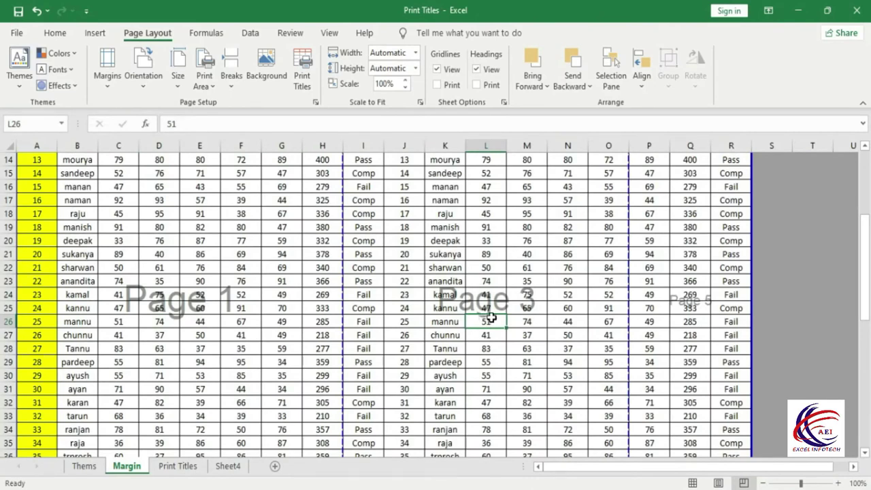
left_click(694, 309)
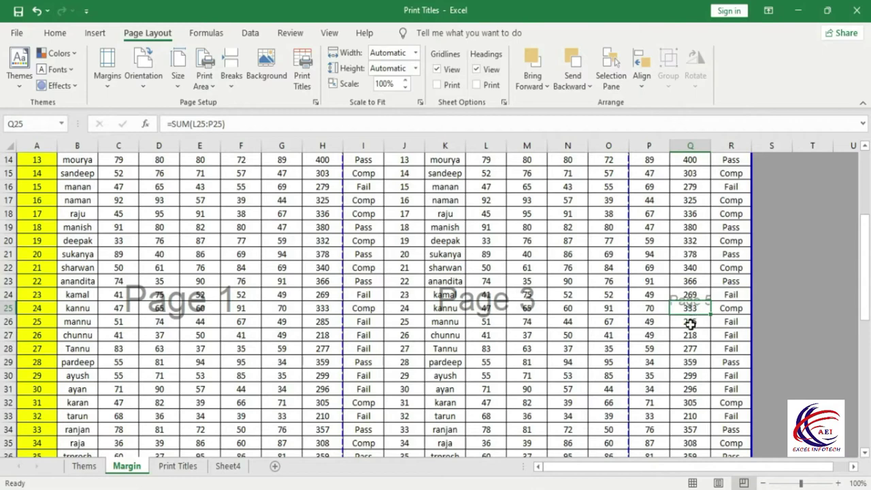
scroll(112, 388, "down", 4)
scroll(113, 388, "down", 5)
scroll(112, 387, "down", 1)
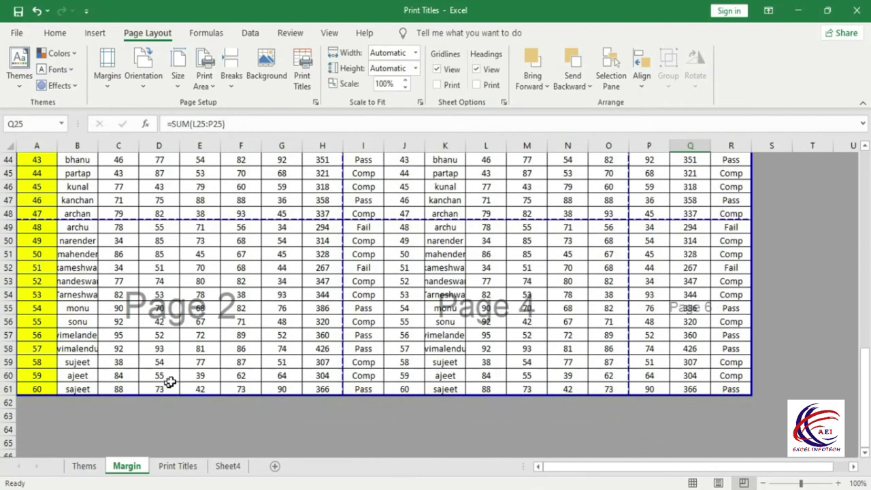
left_click(202, 308)
left_click(517, 322)
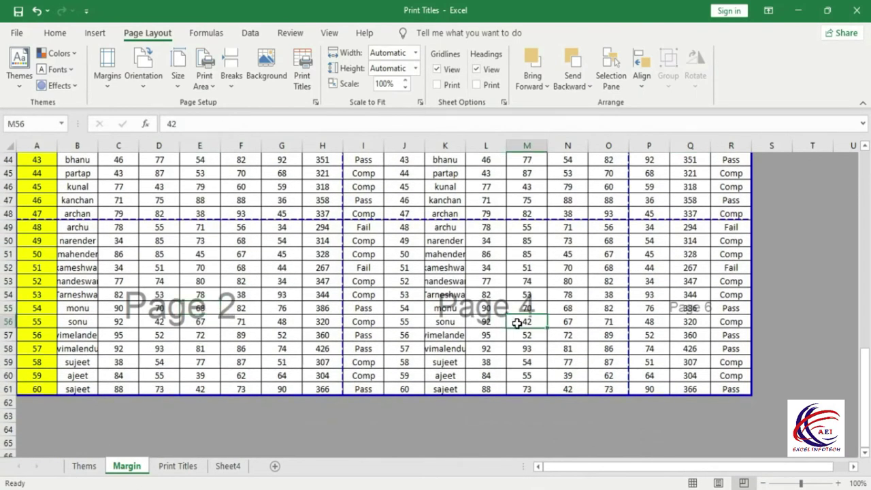
left_click(682, 319)
scroll(362, 406, "up", 5)
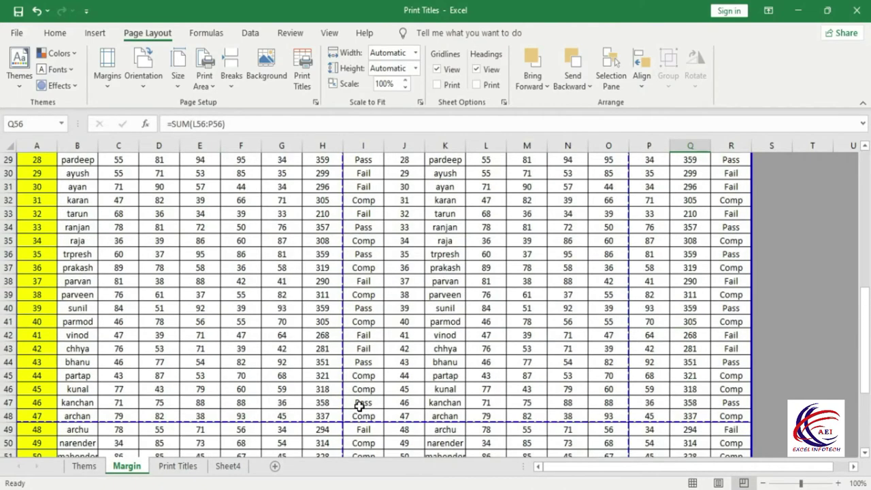
scroll(345, 395, "up", 5)
left_click(233, 269)
scroll(247, 401, "down", 4)
scroll(246, 401, "down", 6)
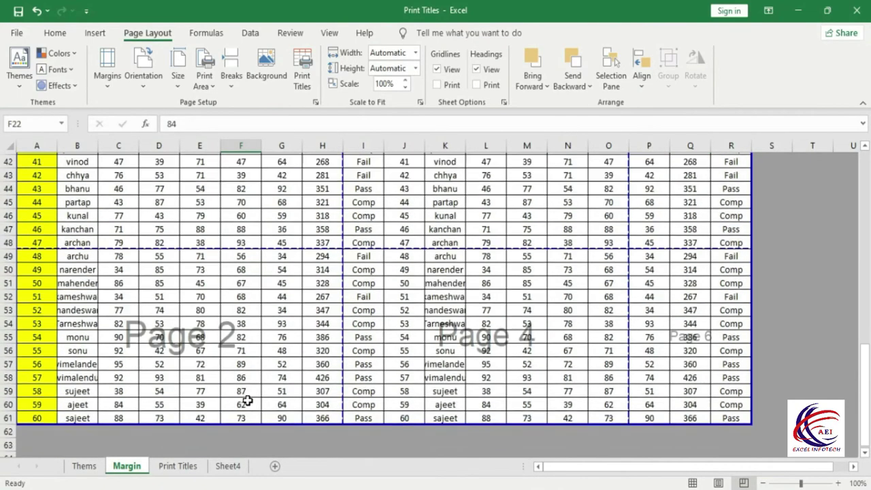
left_click(229, 293)
scroll(379, 368, "up", 5)
scroll(379, 368, "up", 6)
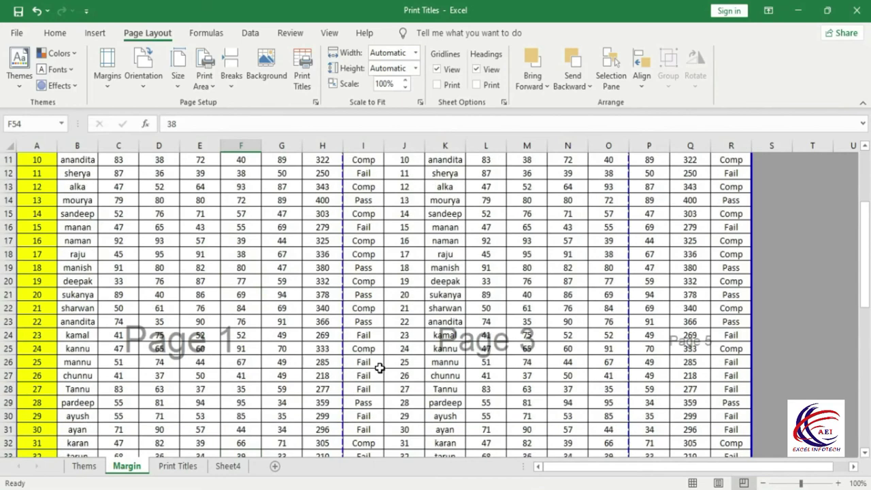
scroll(379, 368, "up", 3)
scroll(429, 443, "down", 8)
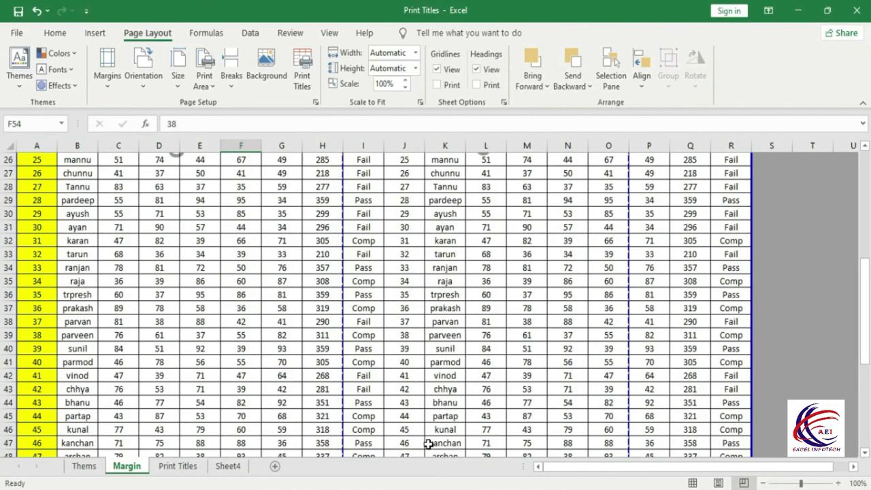
scroll(426, 441, "down", 4)
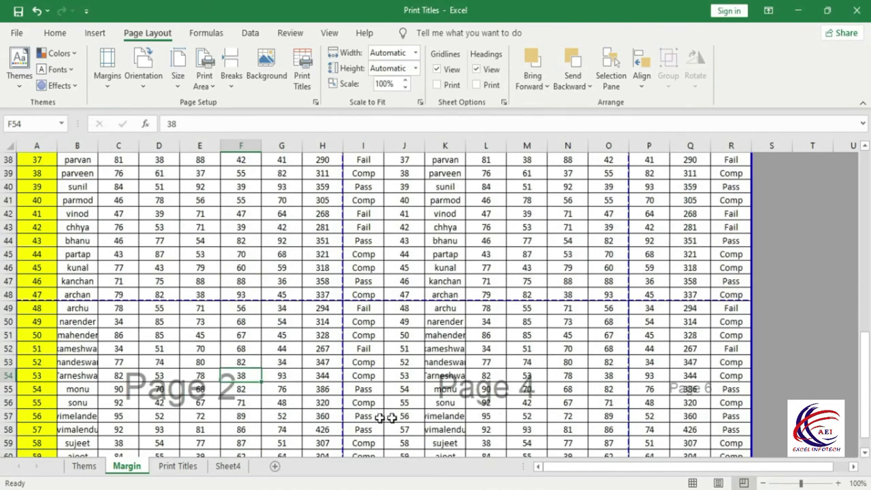
- Set the Margin sheet's page order to 'Over, then down' and check the page 1–3 areas
left_click(303, 80)
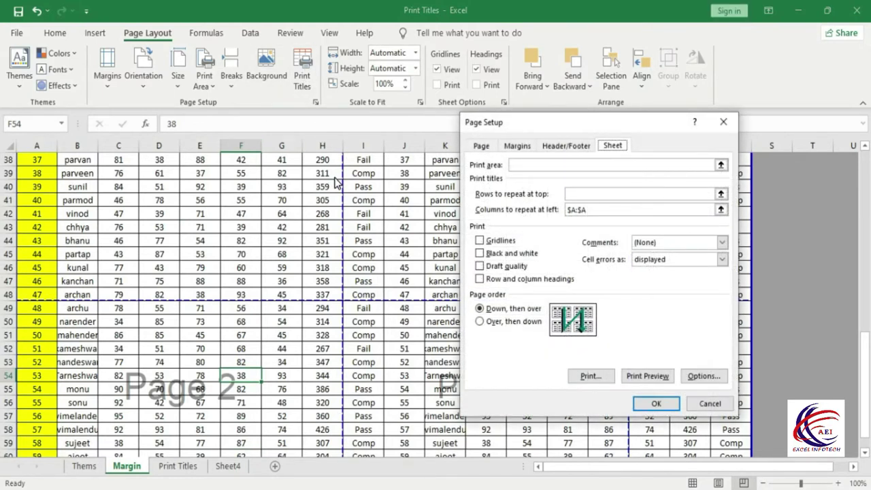
left_click(481, 322)
left_click(655, 403)
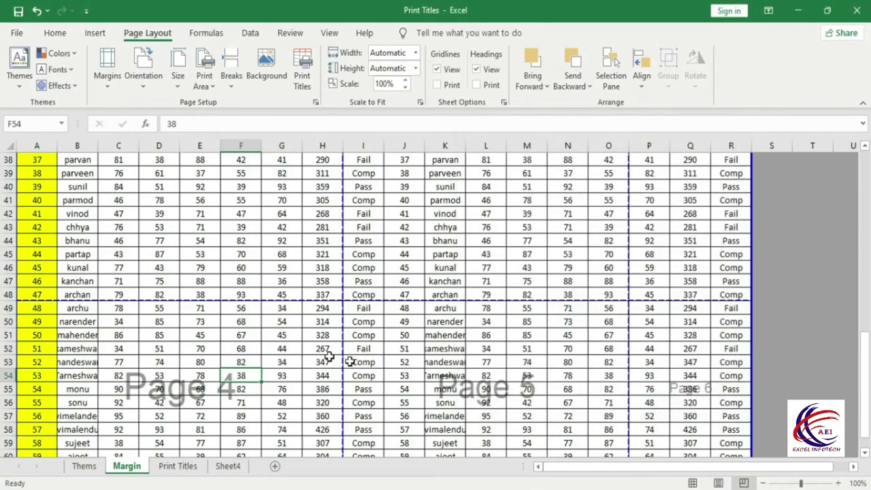
scroll(195, 334, "up", 6)
scroll(195, 334, "up", 5)
left_click(204, 417)
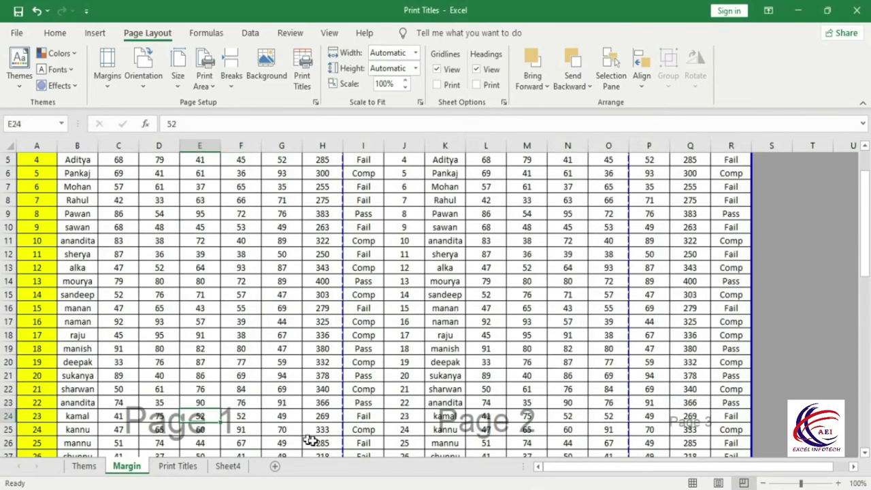
left_click(484, 444)
left_click(698, 413)
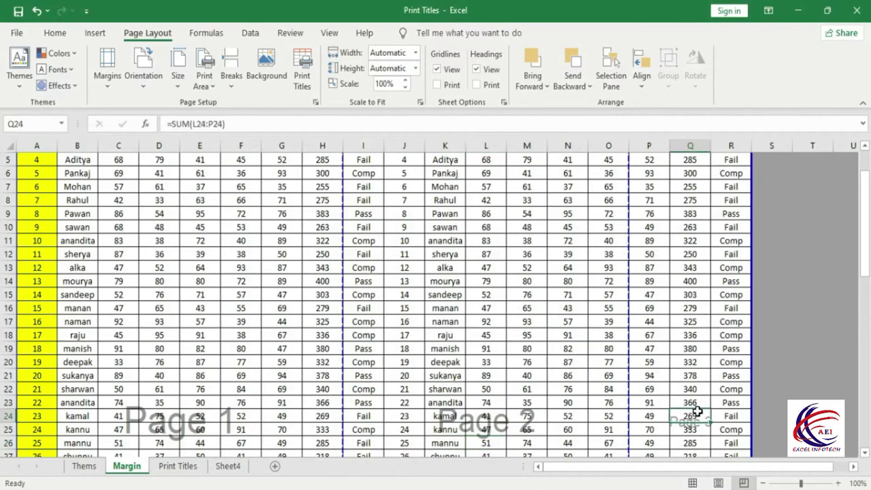
- Check the page 4–6 areas holding roll numbers 48–60, then move to the Thems sheet
scroll(640, 433, "down", 2)
scroll(638, 434, "down", 1)
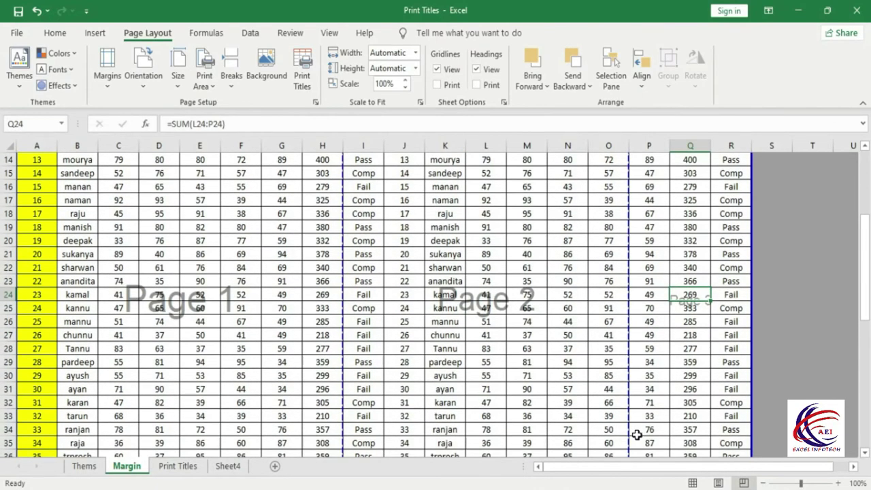
scroll(122, 438, "down", 4)
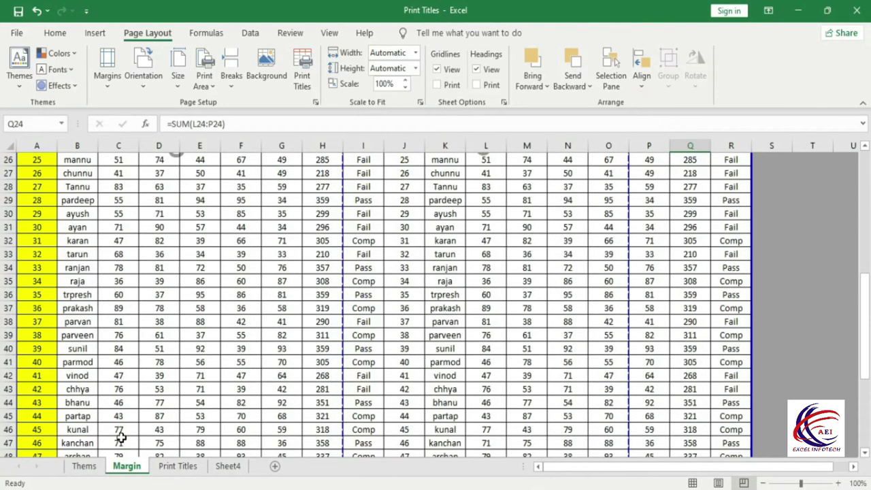
scroll(121, 437, "down", 6)
left_click(159, 322)
left_click(474, 310)
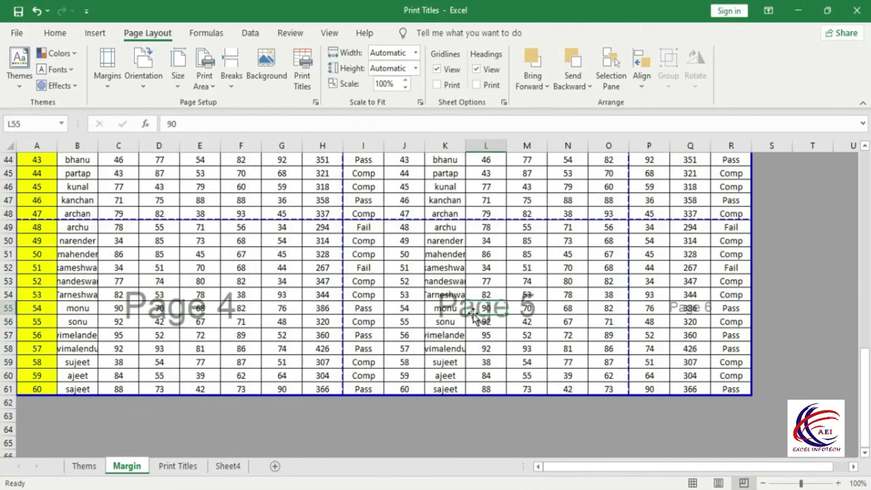
left_click(692, 307)
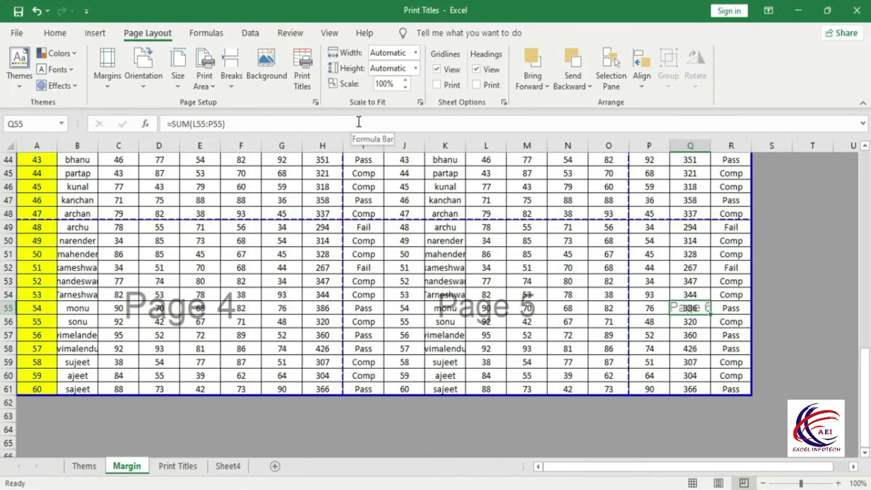
key("ctrl+Page_Up")
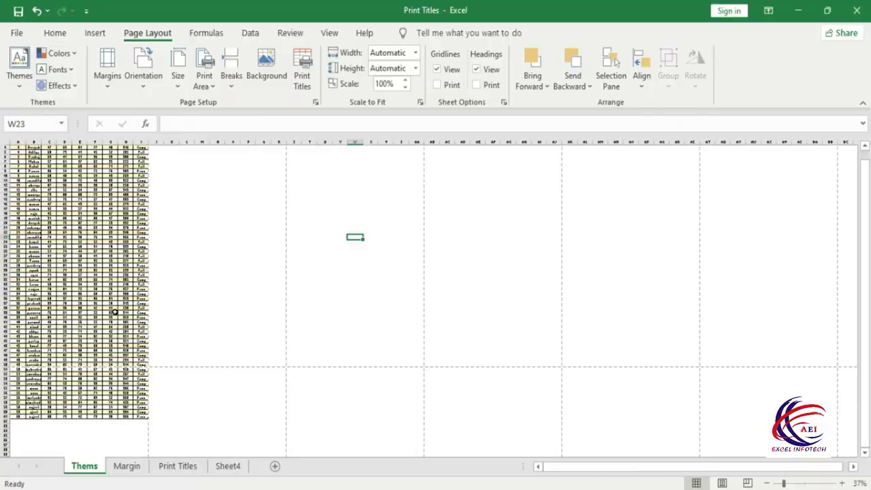
key("ctrl+p")
scroll(440, 272, "down", 3)
scroll(440, 299, "down", 2)
scroll(449, 360, "down", 2)
scroll(448, 366, "down", 3)
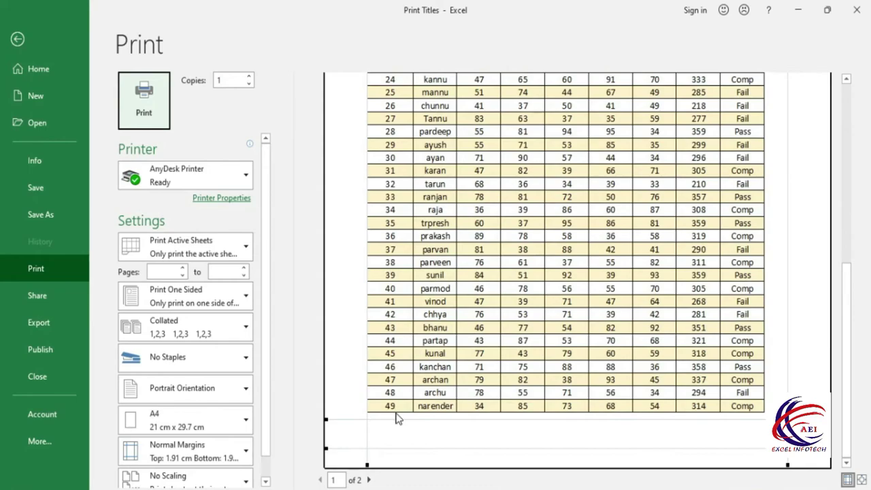
key("Escape")
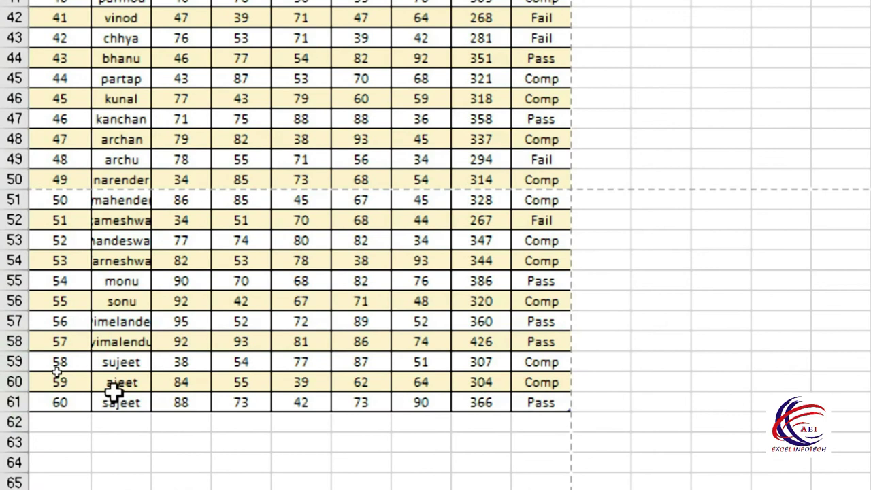
left_click(75, 402)
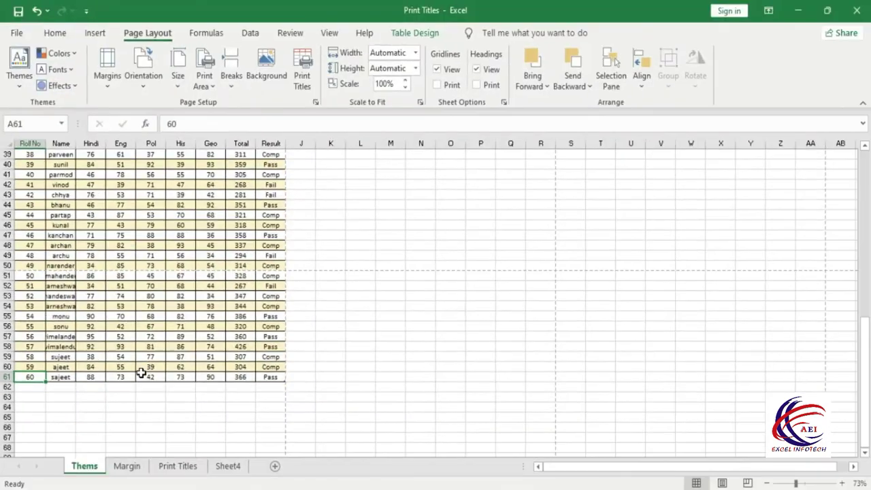
left_click(16, 33)
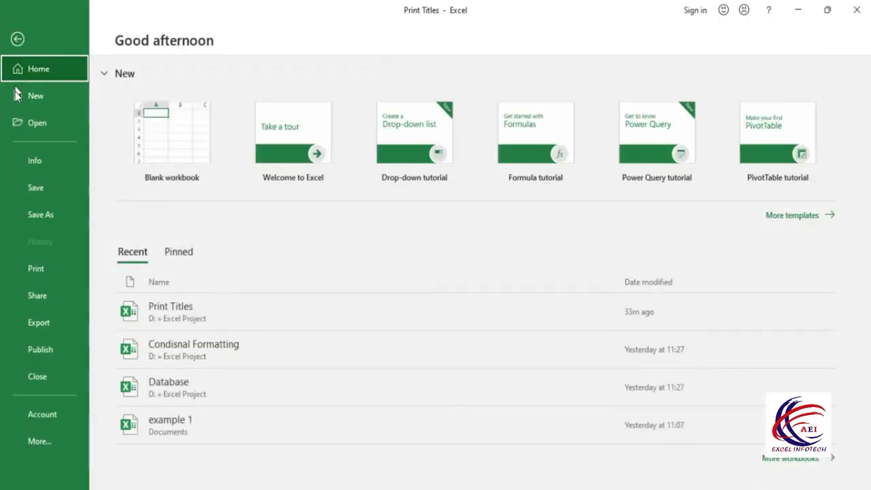
left_click(30, 269)
scroll(469, 292, "down", 3)
scroll(508, 347, "down", 3)
scroll(496, 359, "down", 3)
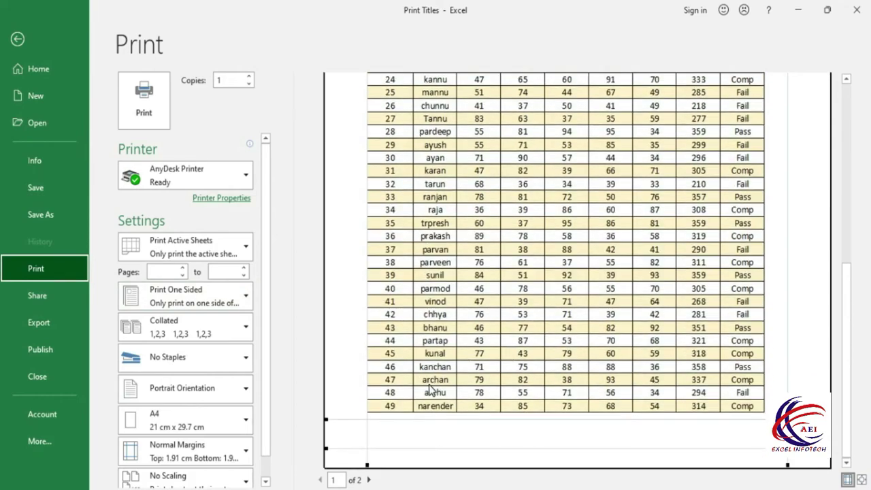
key("Escape")
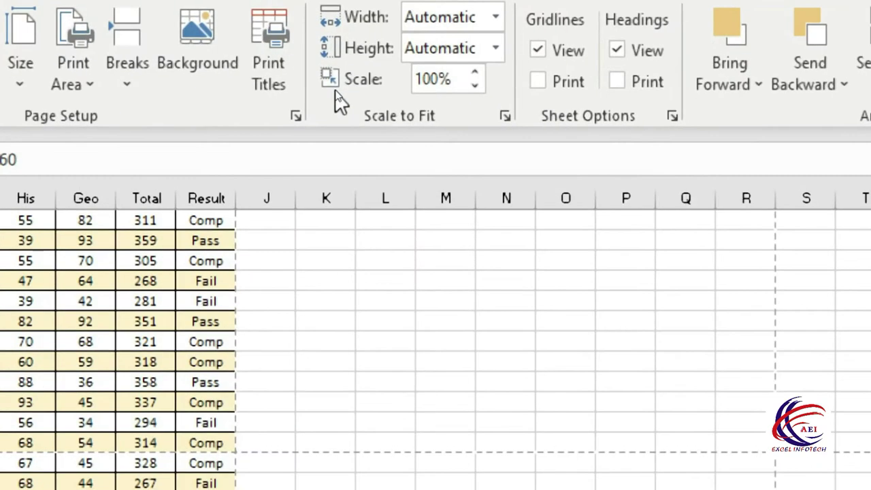
- Reduce the Thems print scale step by step to 80% and preview the printout
left_click(477, 85)
left_click(476, 85)
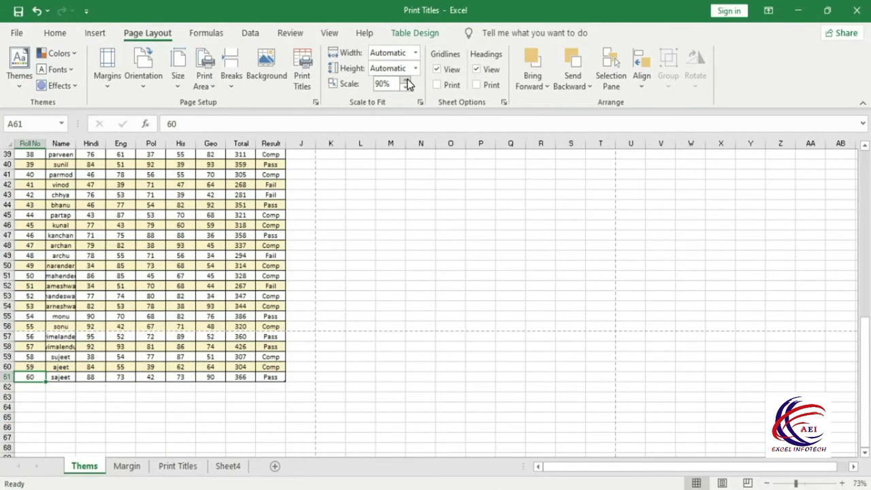
left_click(406, 88)
left_click(406, 88)
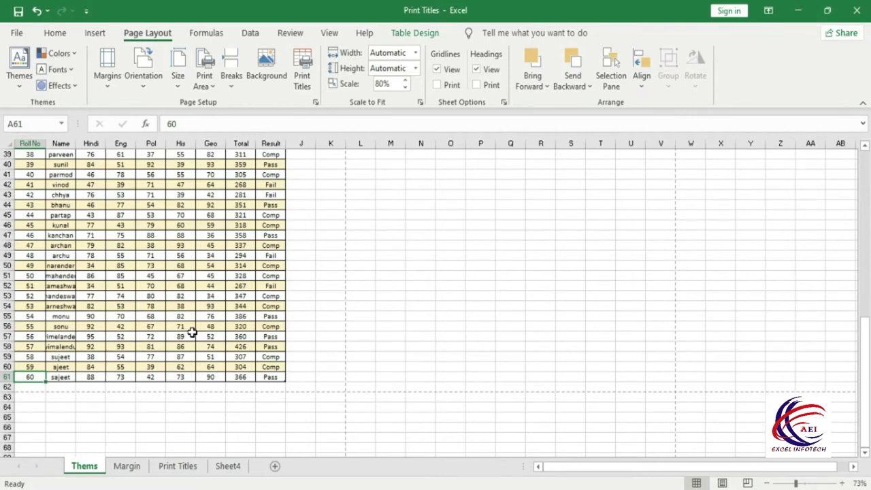
key("ctrl+p")
scroll(436, 341, "down", 3)
scroll(465, 406, "down", 5)
scroll(465, 407, "down", 2)
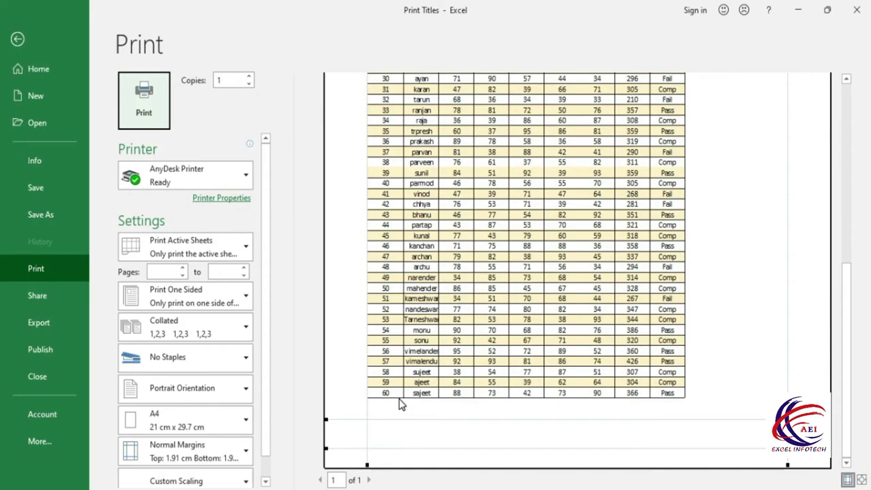
key("Escape")
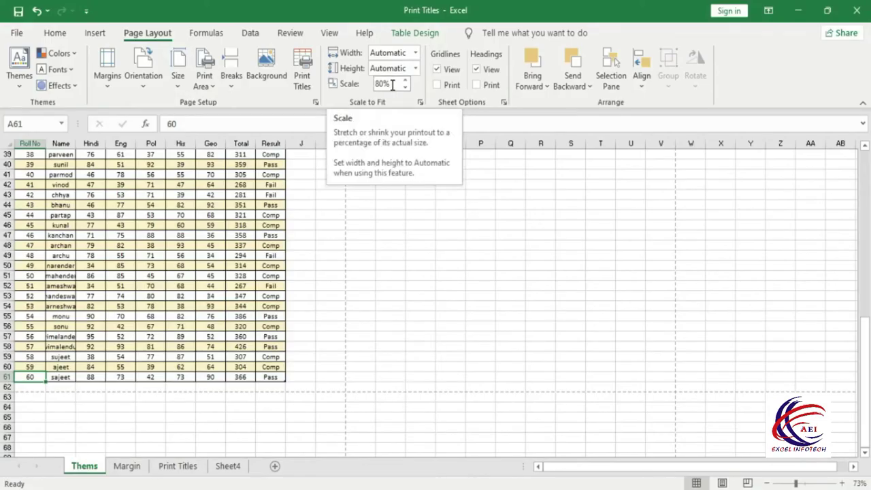
- Restore the print scale to 100% and return to the top of the sheet
left_click(407, 80)
left_click(407, 80)
left_click(407, 80)
left_click(407, 80)
scroll(294, 280, "up", 2)
scroll(294, 280, "up", 2)
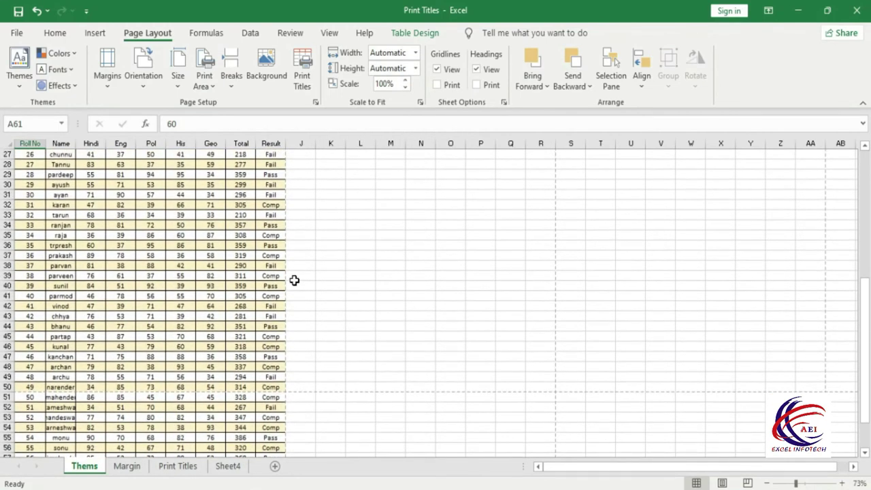
scroll(294, 280, "up", 3)
scroll(292, 280, "up", 3)
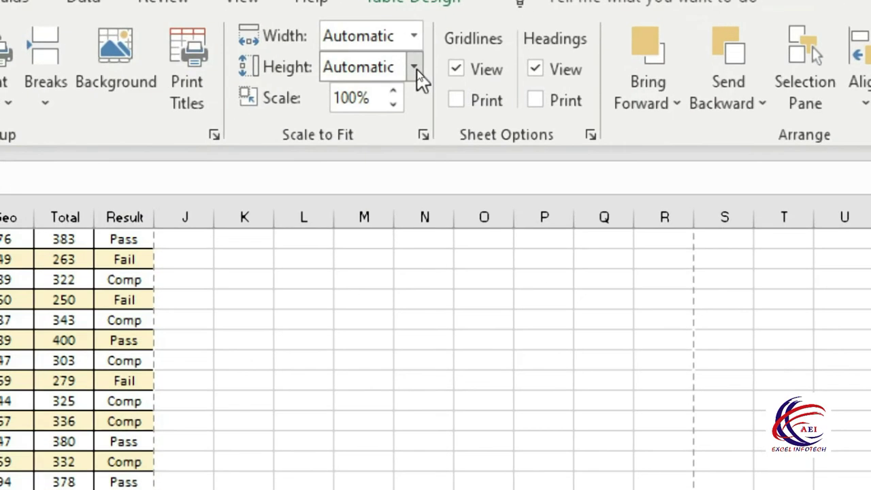
- Fit the Thems sheet's printout to 1 page tall, bringing the scale to 83%
left_click(416, 71)
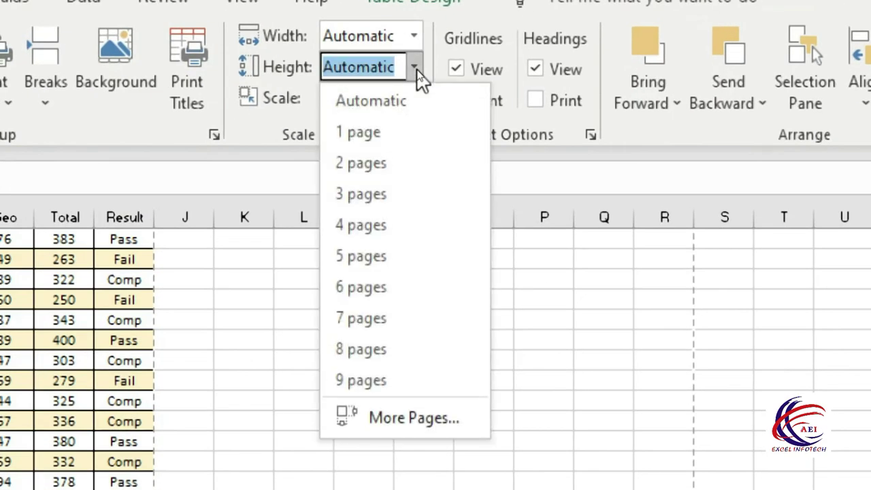
left_click(387, 133)
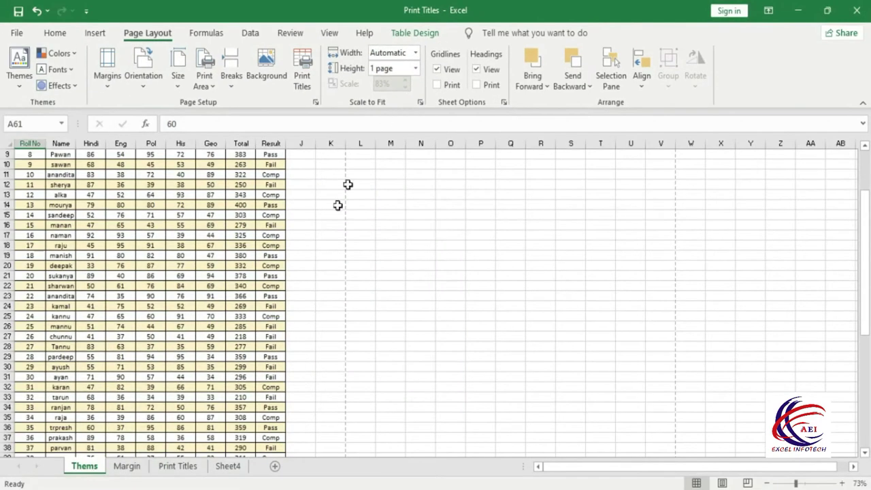
scroll(286, 320, "down", 2)
scroll(262, 393, "down", 2)
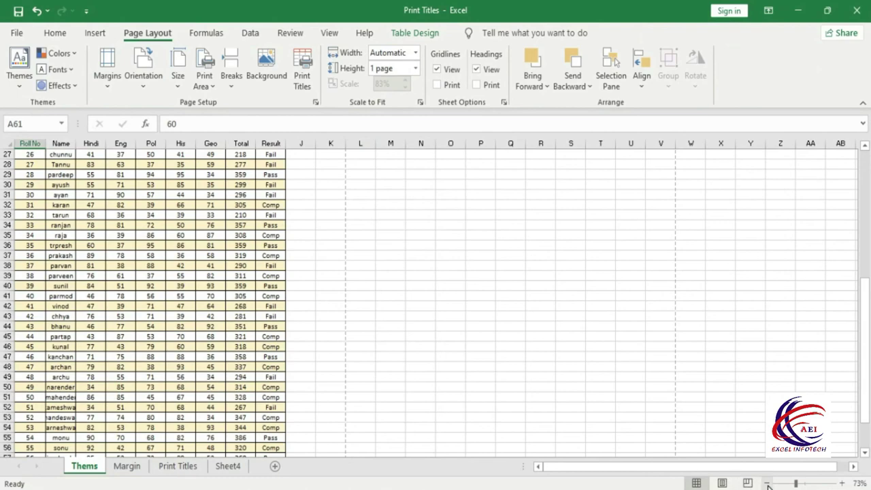
left_click(767, 483)
left_click(767, 484)
left_click(767, 483)
left_click(767, 483)
left_click(767, 483)
left_click(767, 483)
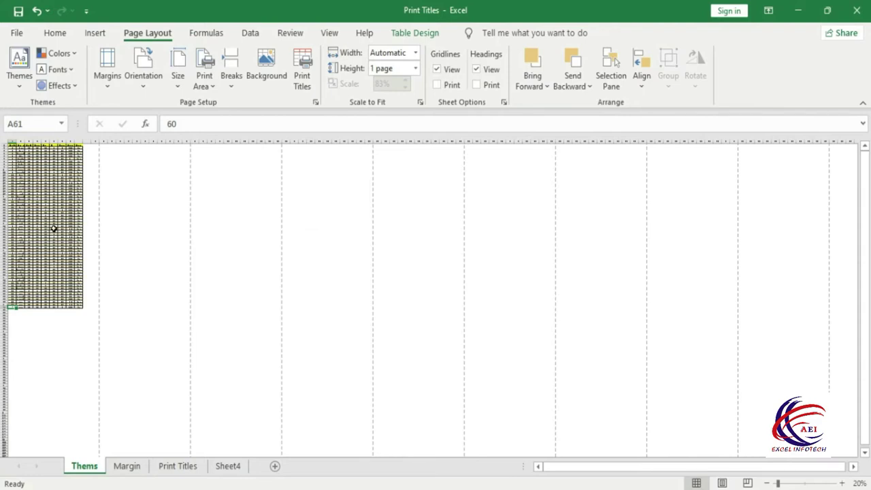
- Preview the printout to confirm all 60 students fit on a single page
left_click(16, 32)
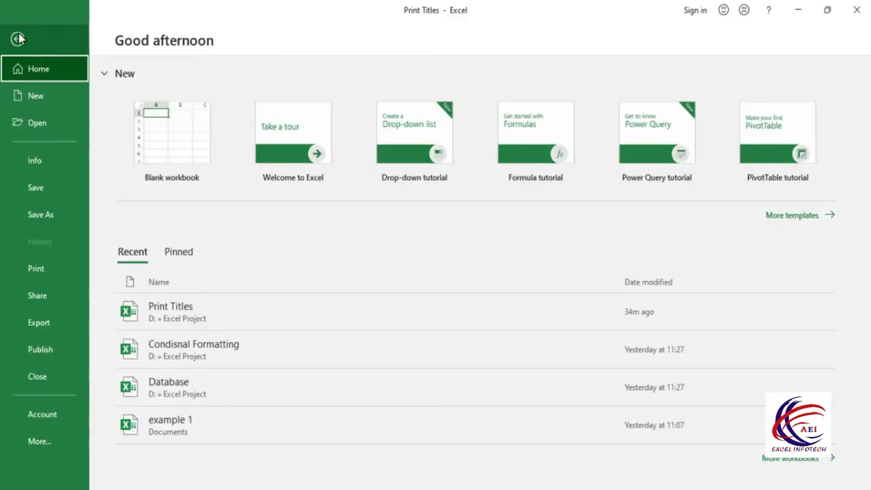
left_click(39, 269)
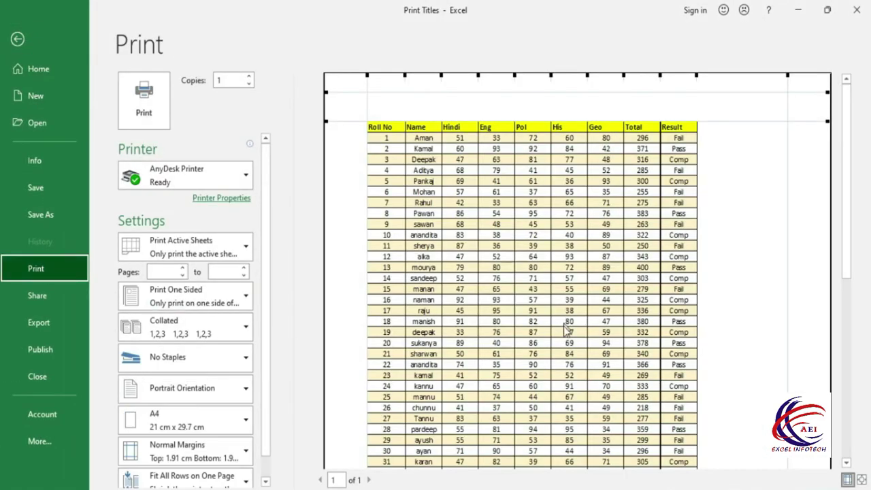
scroll(565, 330, "down", 3)
scroll(563, 366, "down", 5)
scroll(563, 366, "down", 2)
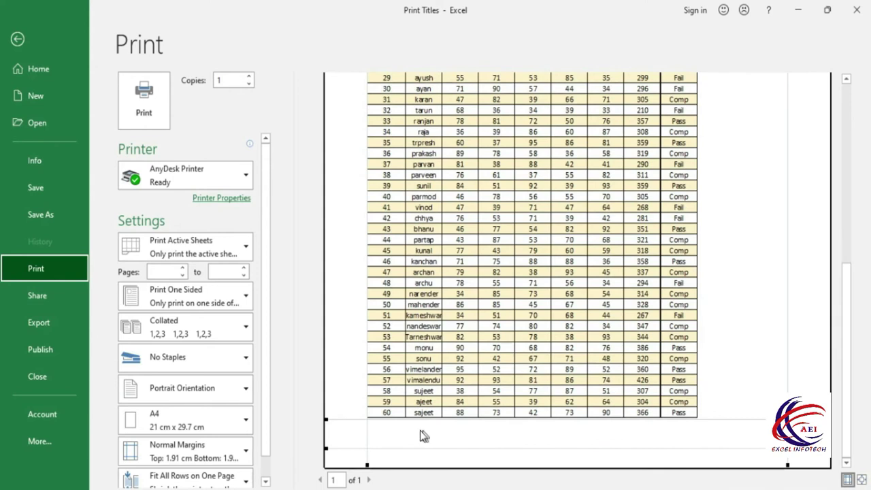
key("Escape")
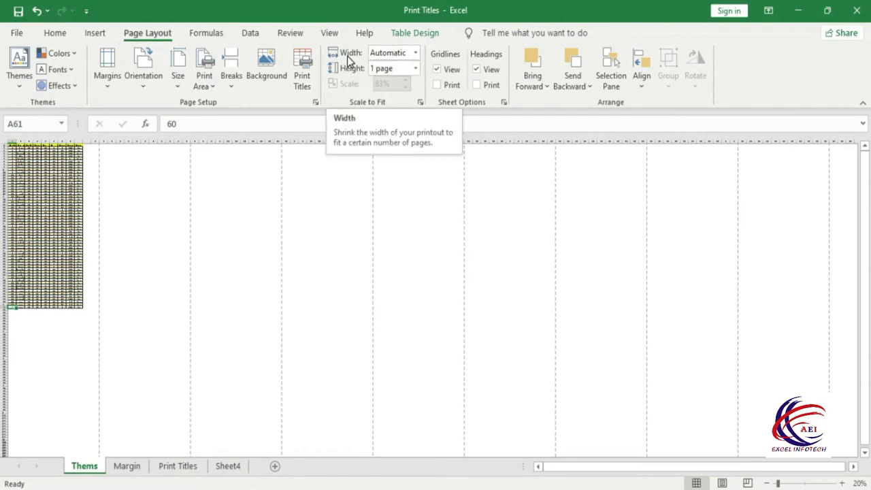
- On the Margin sheet, raise the print scale from 25% to 70% in 5% steps
left_click(136, 470)
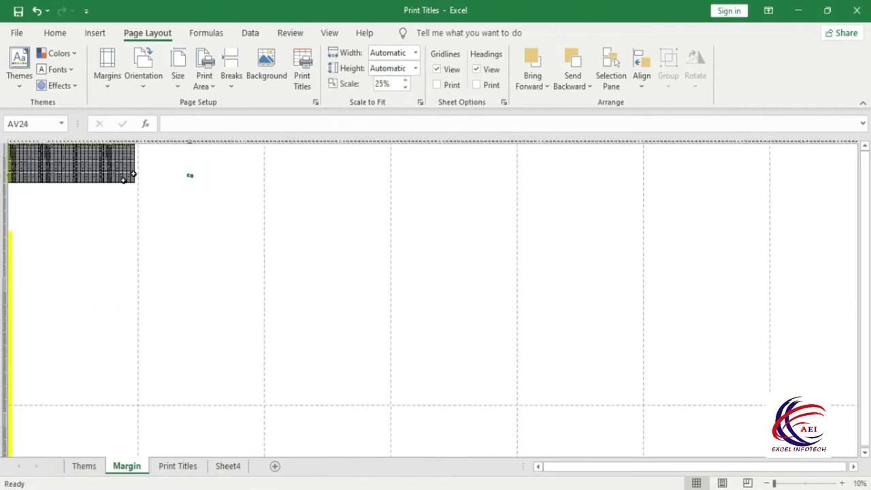
left_click(406, 79)
left_click(406, 80)
left_click(406, 79)
left_click(406, 79)
left_click(406, 79)
left_click(407, 80)
left_click(406, 79)
left_click(409, 80)
left_click(410, 80)
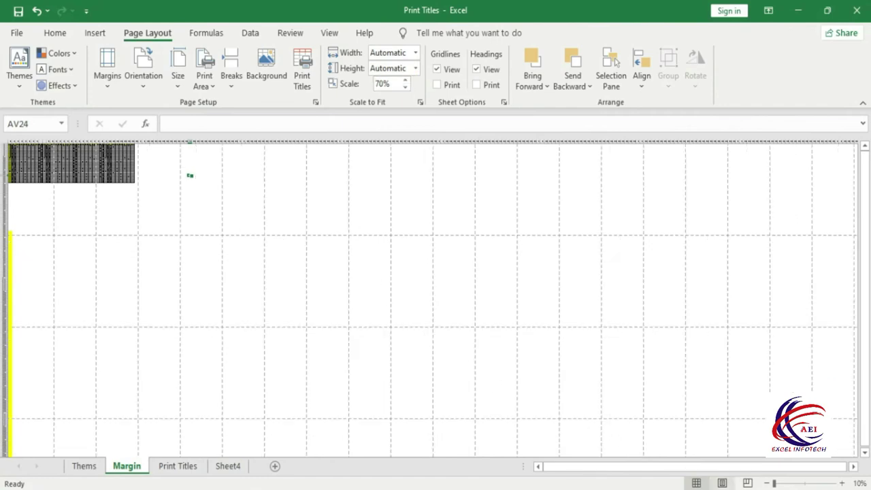
- Zoom back in and scroll so the marks table from column A is in view
left_click(800, 484)
scroll(345, 355, "up", 5)
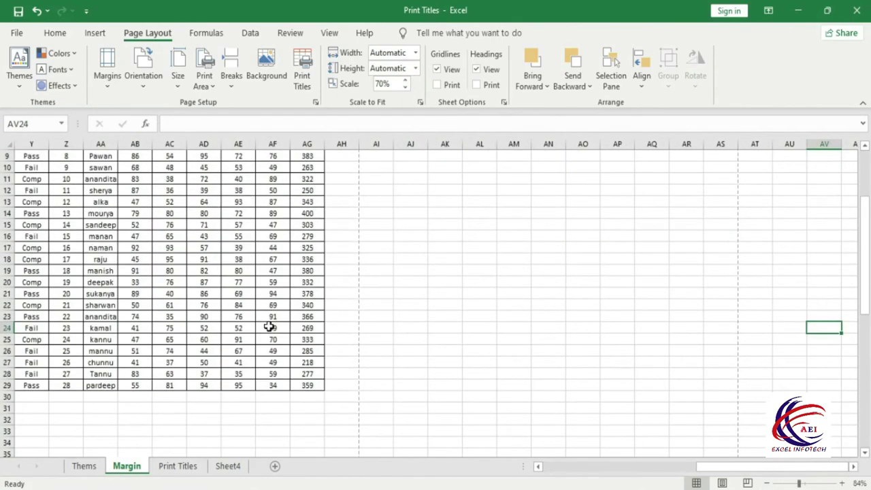
scroll(270, 327, "up", 8)
left_click_drag(724, 467, 547, 467)
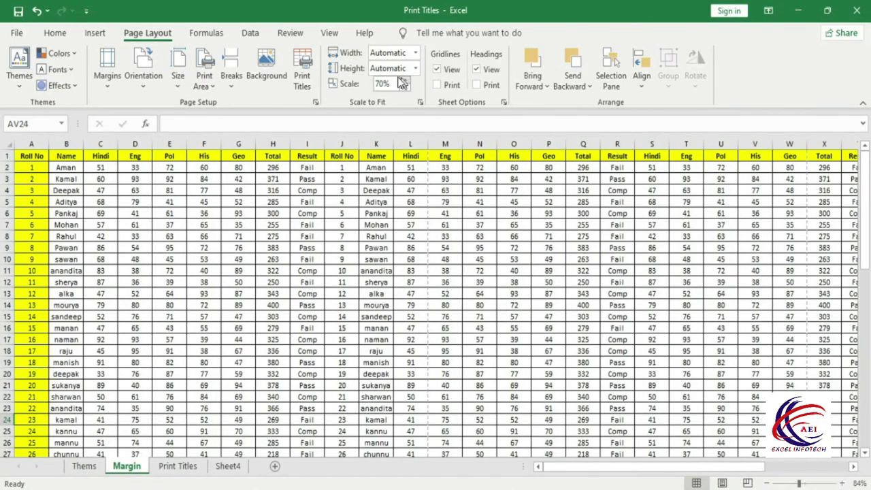
- Fit the Margin sheet's printout to 1 page wide and confirm it in the print preview
left_click(413, 54)
left_click(416, 54)
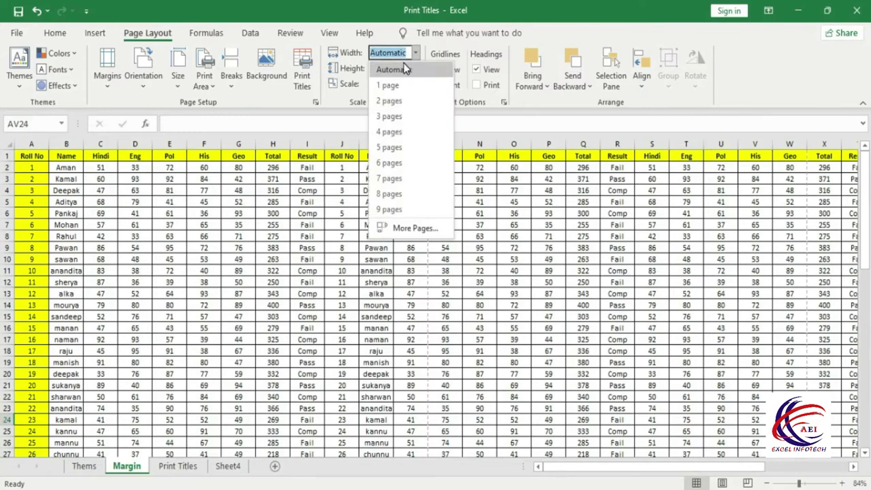
left_click(389, 85)
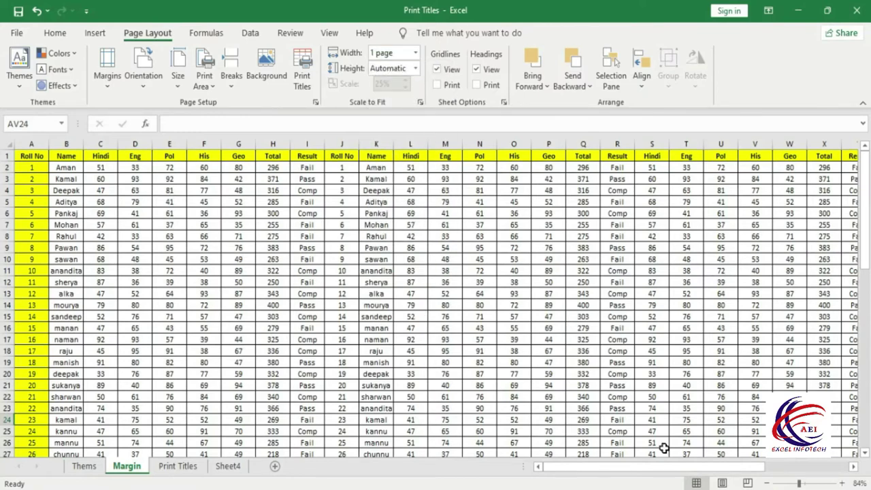
left_click(767, 483)
left_click(768, 483)
left_click(767, 483)
left_click(768, 483)
left_click(768, 483)
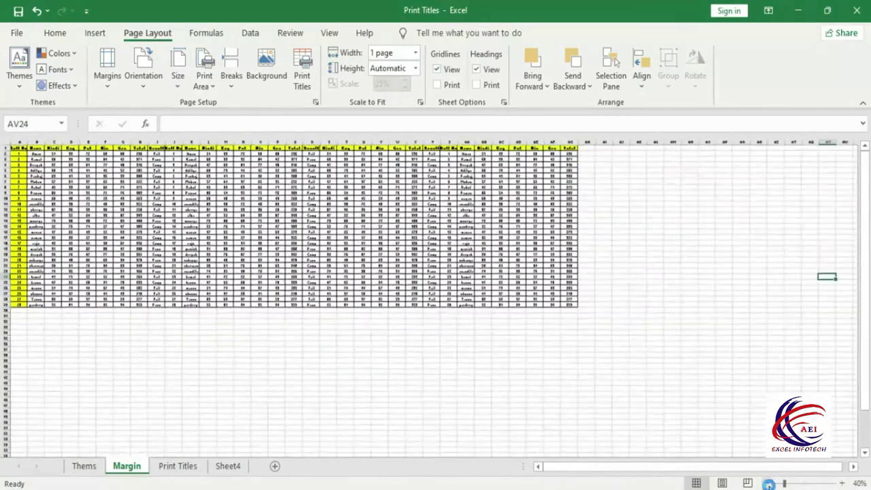
left_click(767, 483)
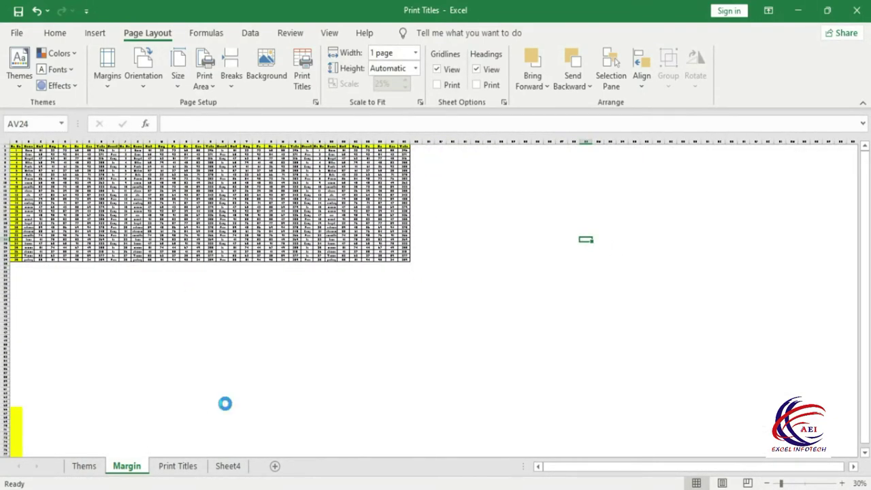
key("ctrl+p")
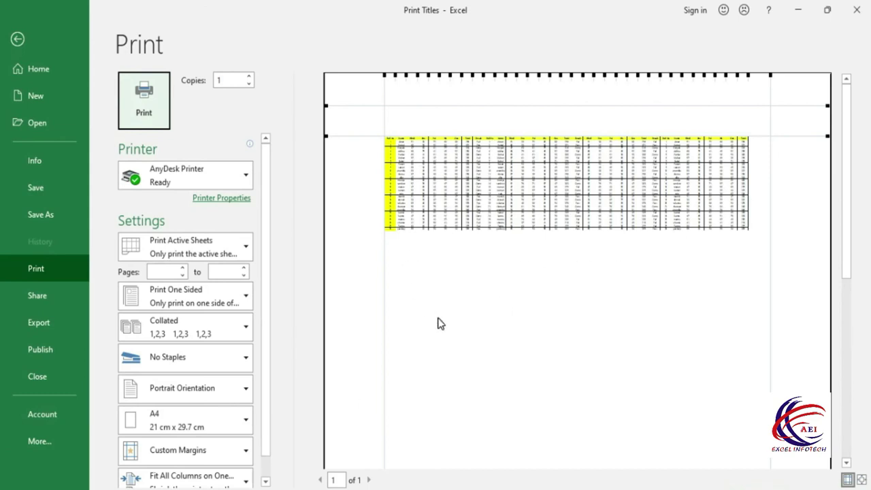
key("Escape")
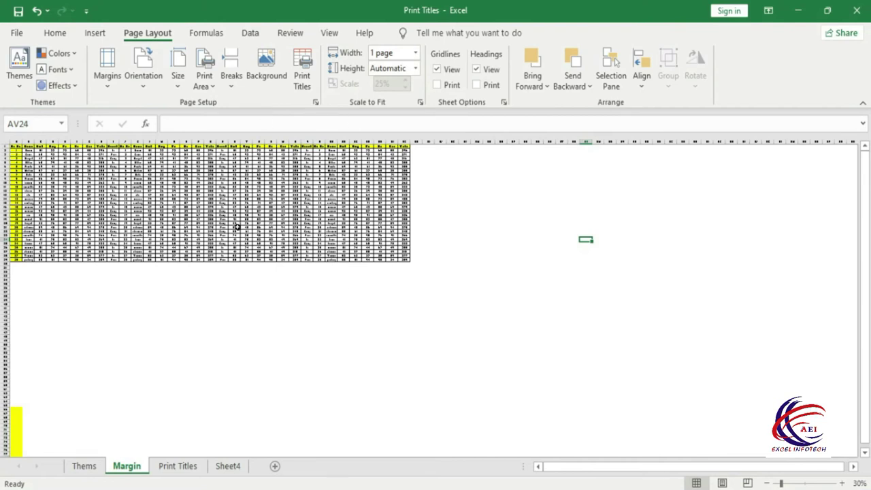
- Set the Margin sheet to landscape orientation and preview the printout
left_click(146, 85)
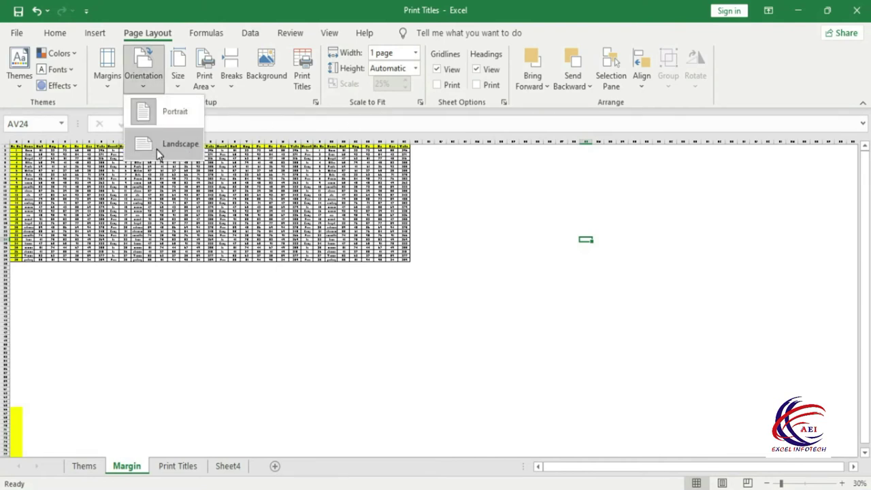
left_click(156, 149)
left_click(149, 88)
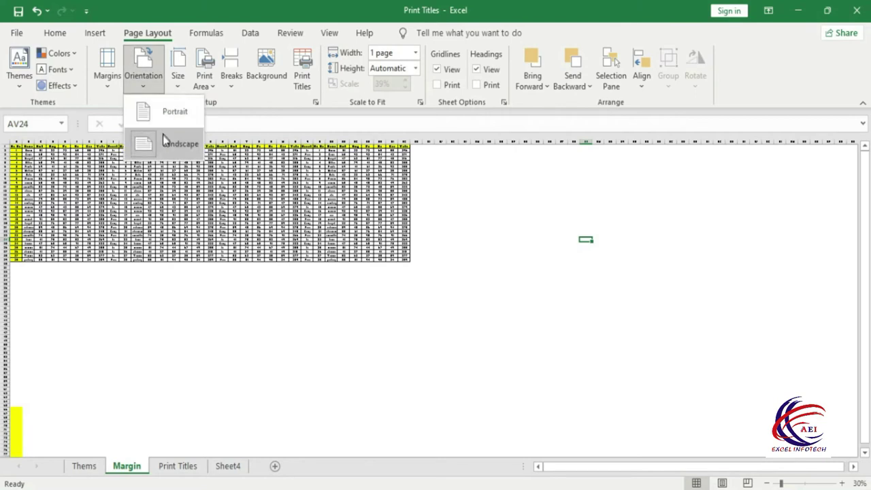
left_click(181, 145)
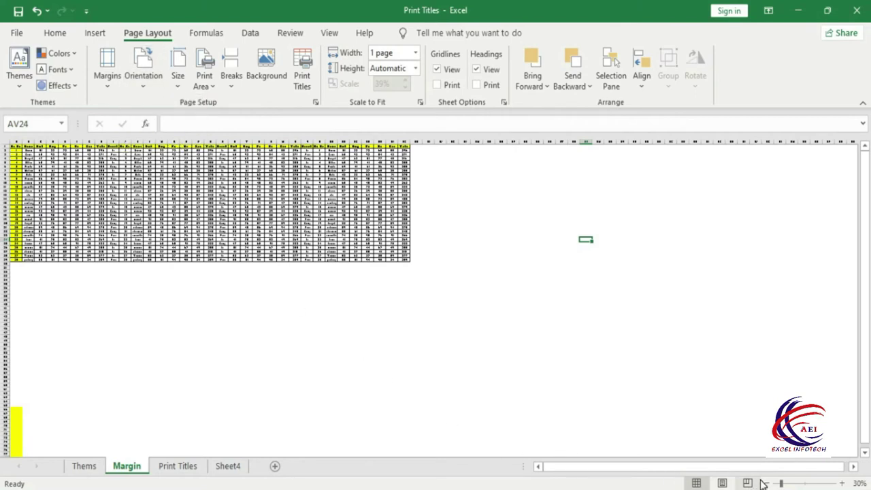
key("ctrl+p")
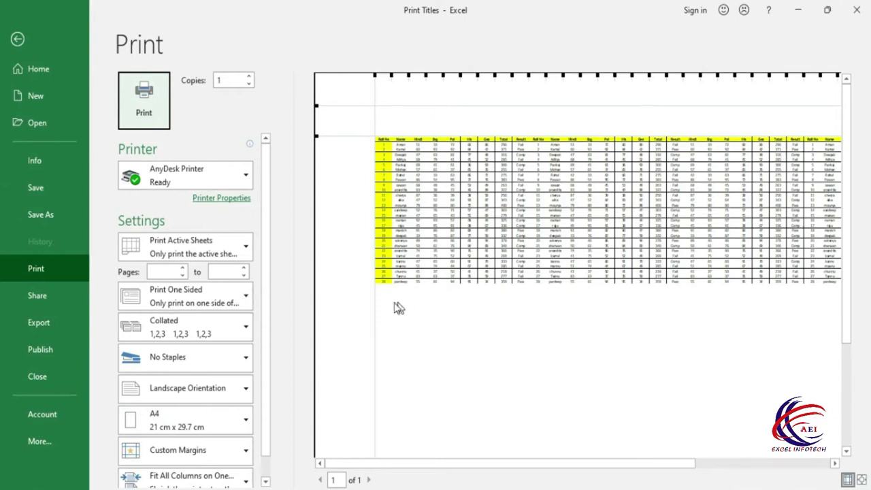
key("Escape")
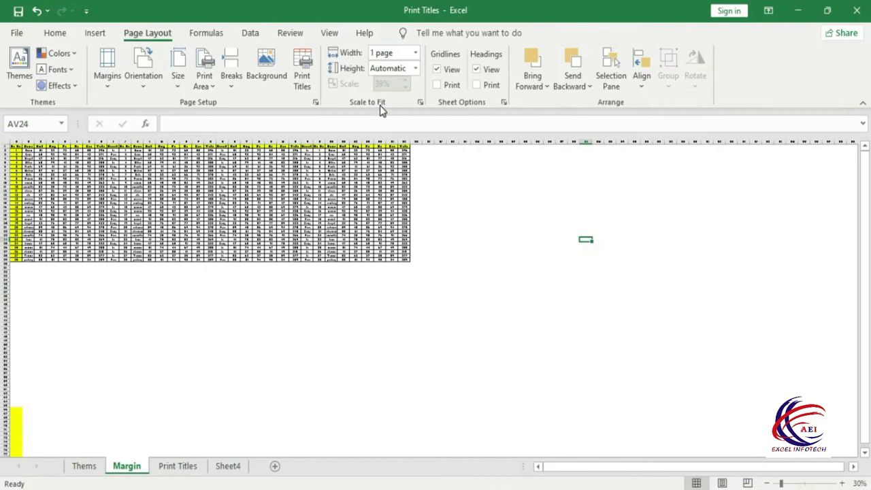
- Return the print width to Automatic at 39% scale, then move to Sheet4
left_click(415, 53)
left_click(395, 68)
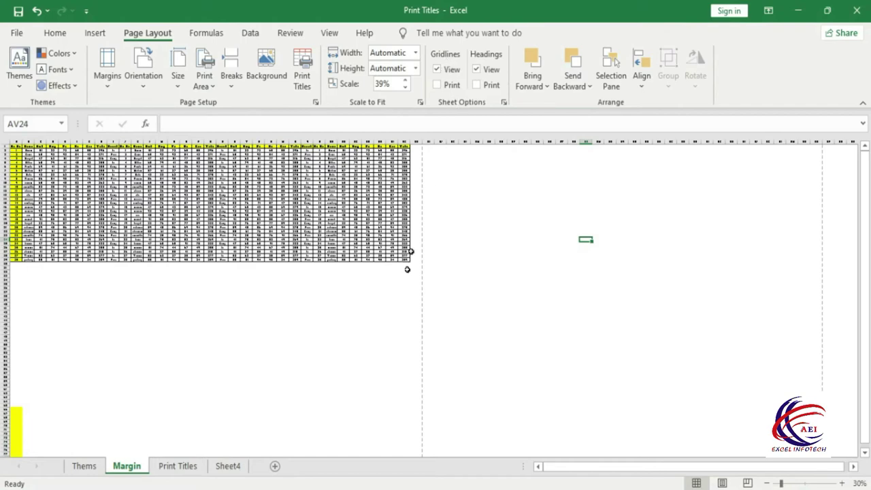
left_click(842, 482)
left_click(842, 482)
left_click(842, 483)
left_click(841, 482)
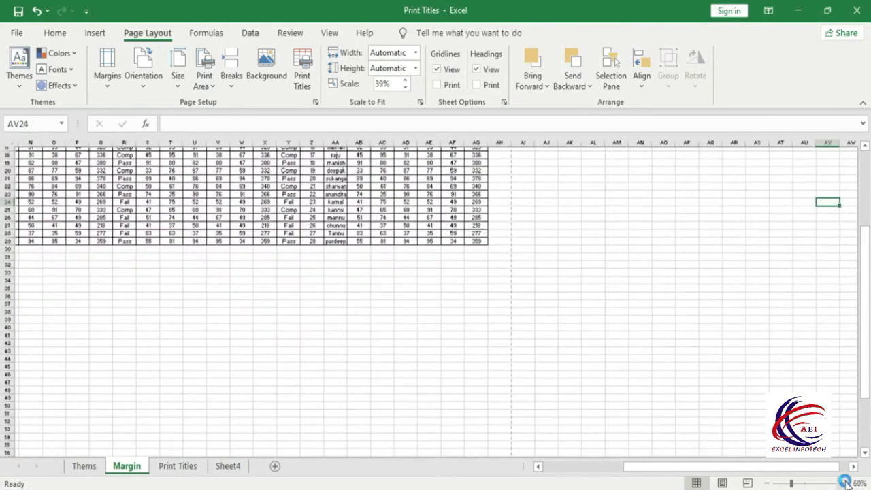
left_click(842, 483)
left_click(226, 467)
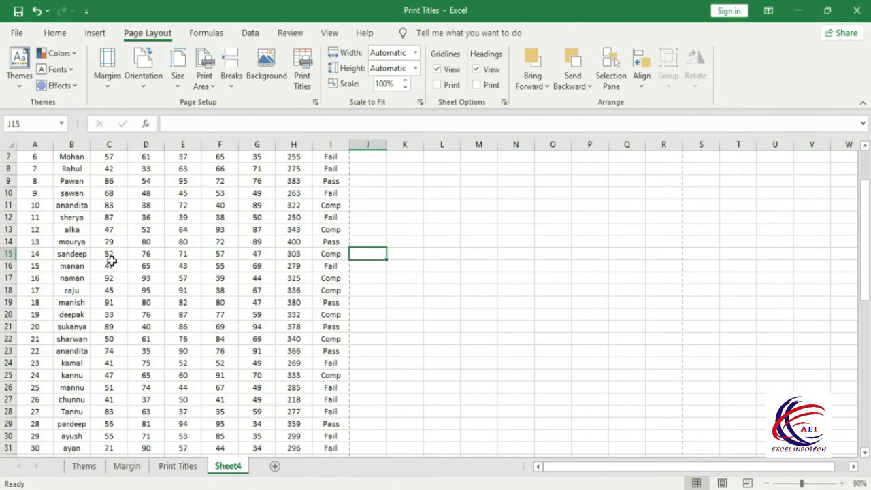
- Preview how Sheet4's marks table prints across its pages
scroll(110, 260, "up", 2)
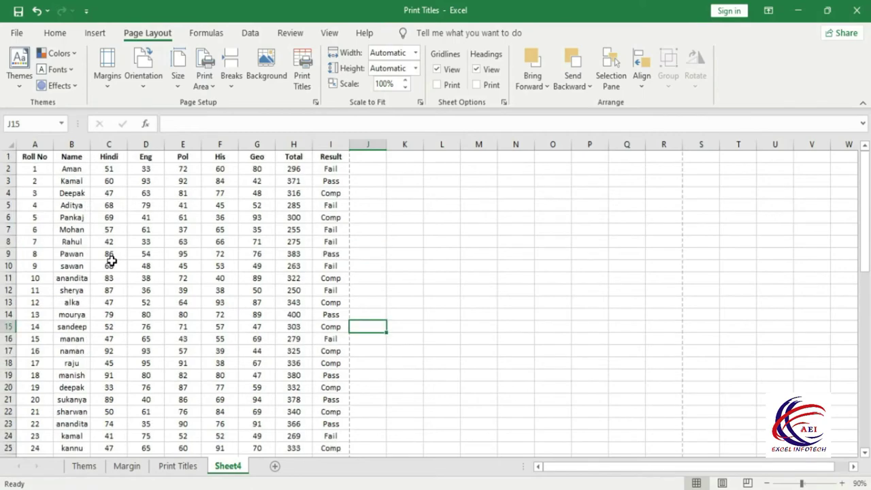
key("ctrl+p")
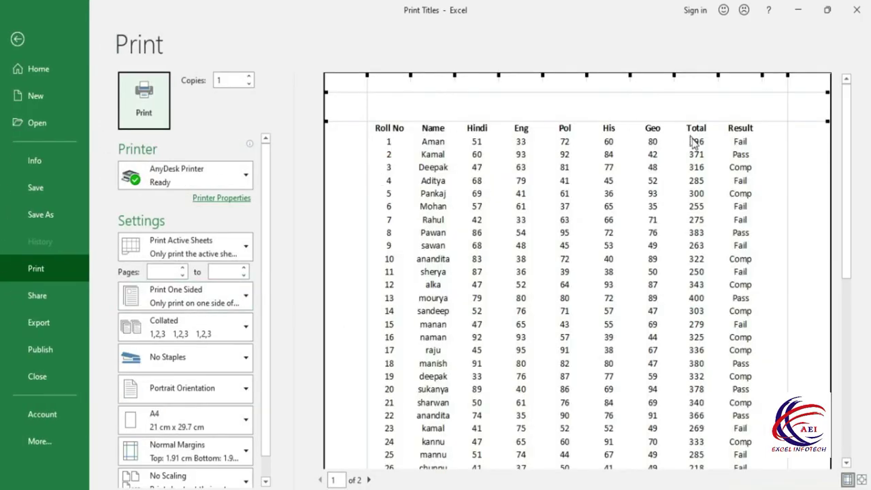
scroll(492, 367, "down", 3)
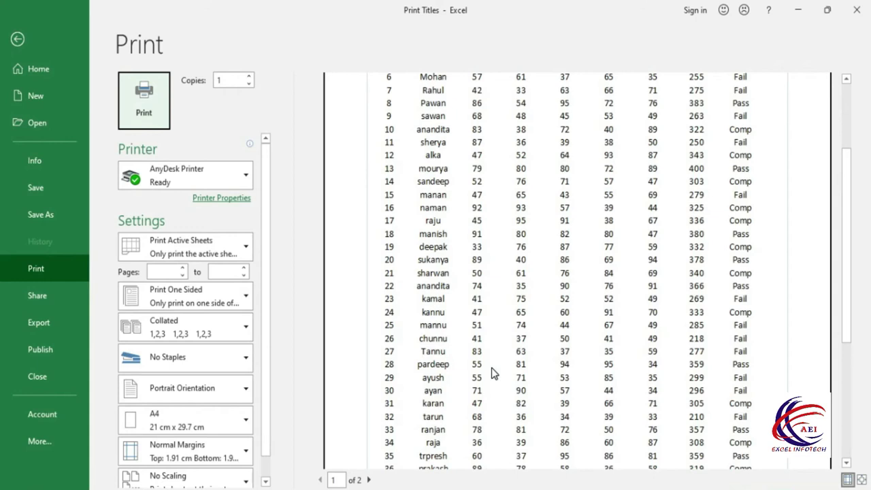
scroll(492, 368, "down", 3)
scroll(513, 397, "up", 3)
scroll(514, 397, "up", 3)
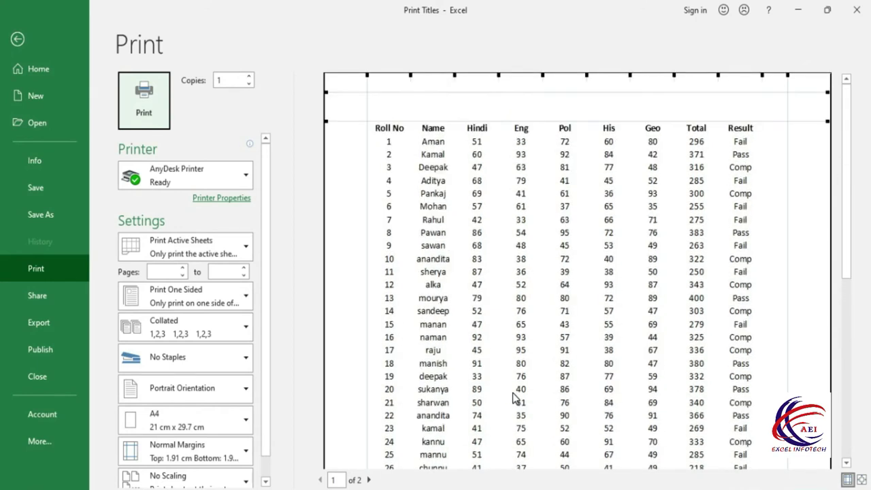
key("Escape")
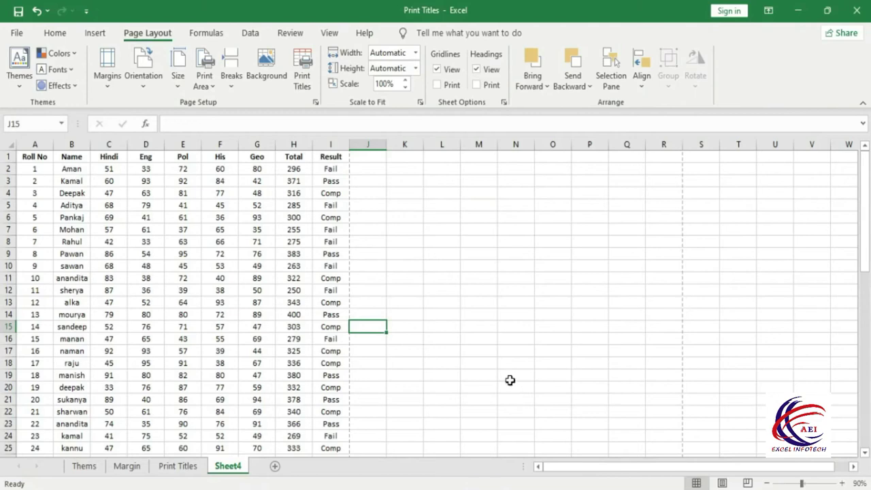
- Turn on gridline printing and confirm the gridlines appear in the preview
left_click(437, 85)
key("ctrl+p")
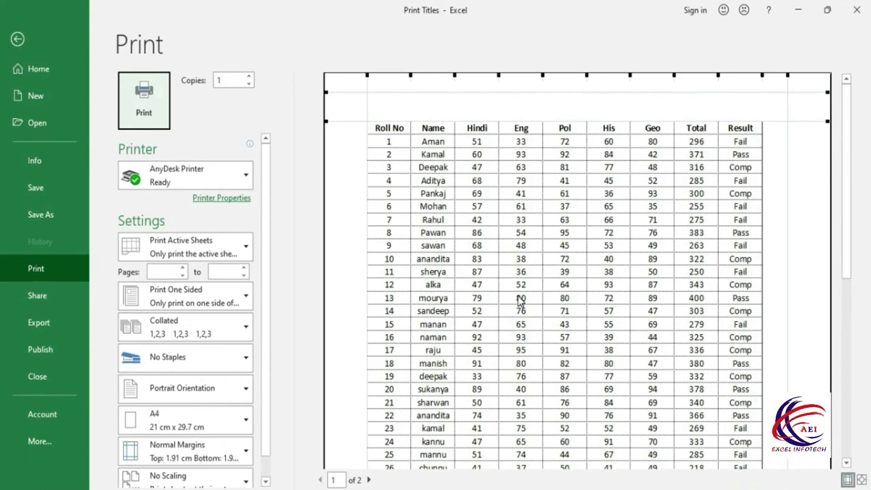
key("Escape")
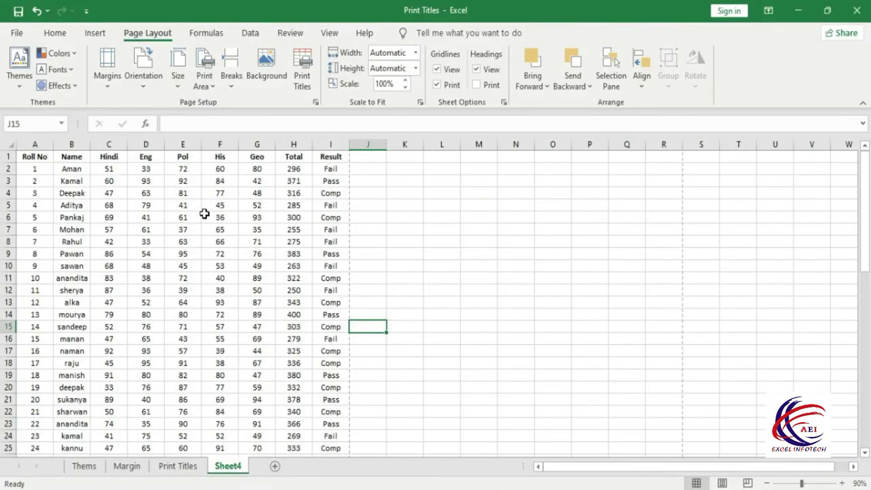
- Toggle on-screen gridlines, then untick gridline printing and confirm the preview shows none
left_click(441, 70)
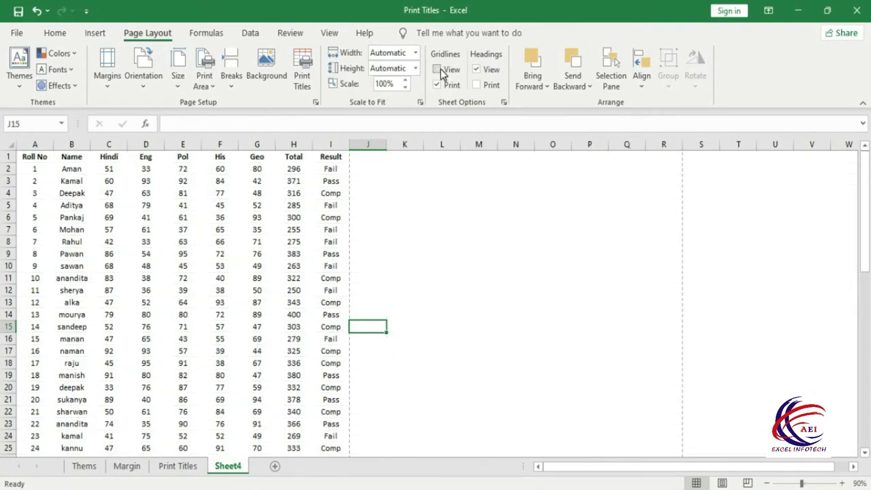
key("ctrl+p")
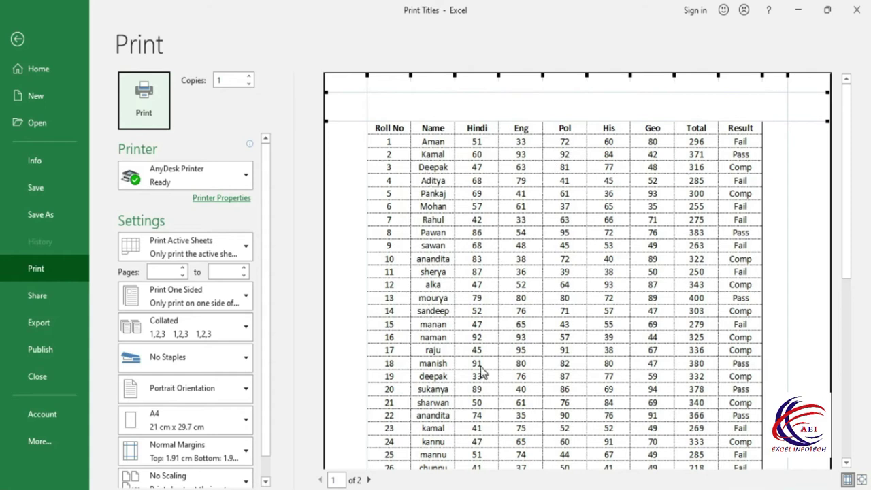
key("Escape")
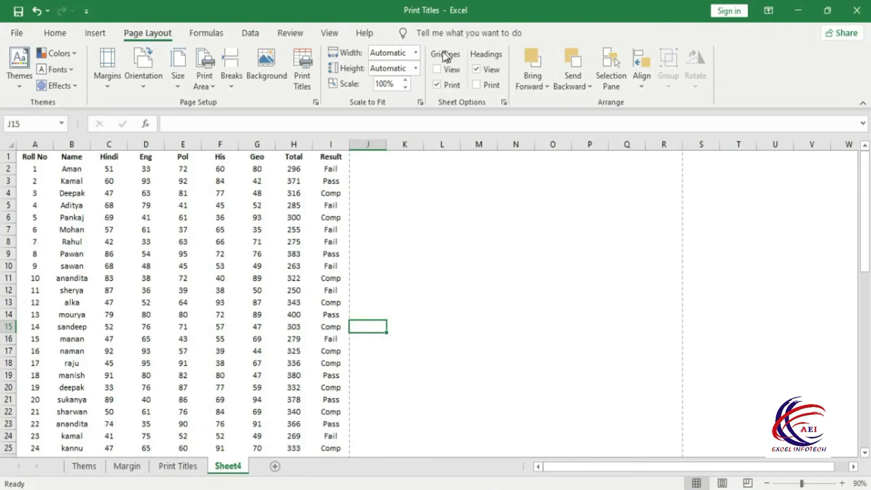
left_click(437, 85)
key("ctrl+p")
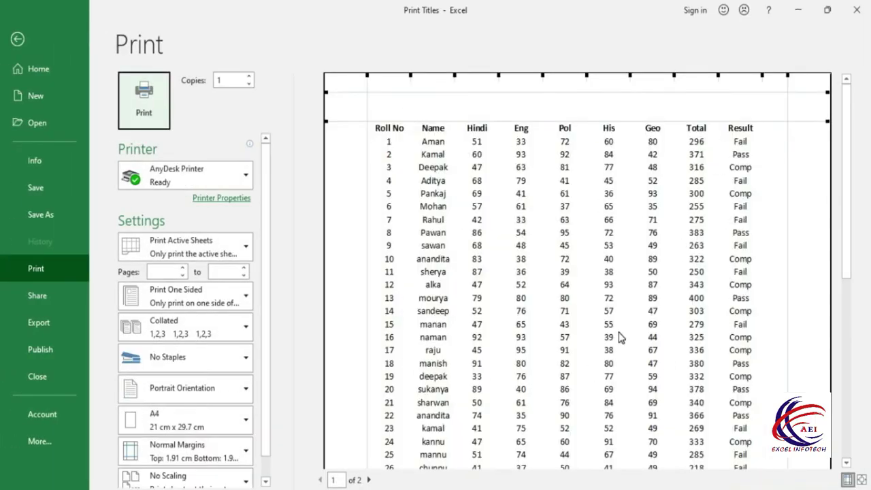
key("Escape")
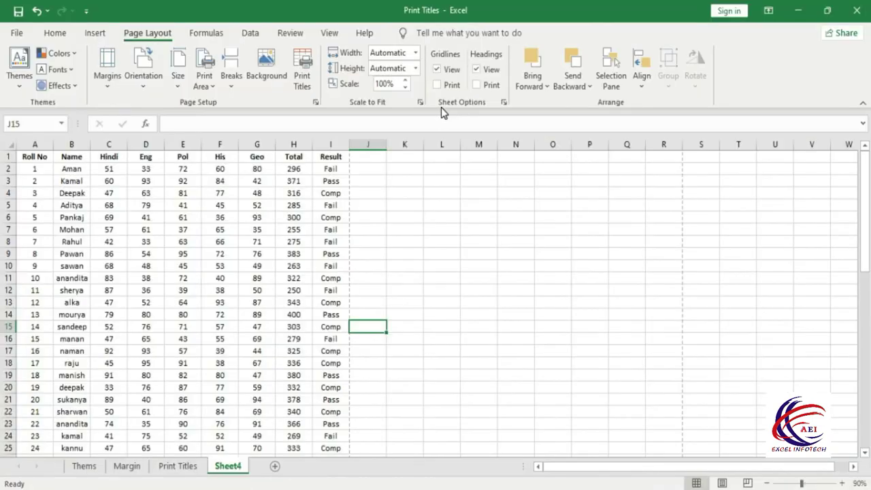
- Toggle on-screen headings, then tick Headings > Print and confirm them in the print preview
left_click(476, 70)
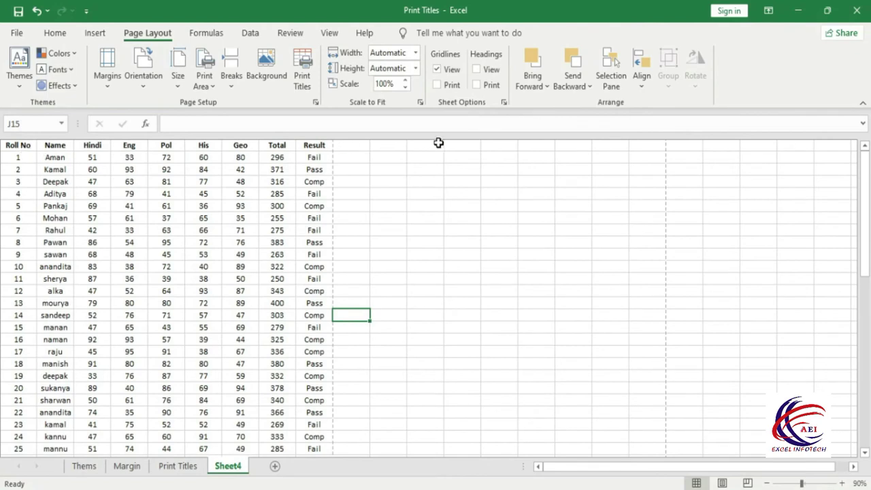
left_click(477, 70)
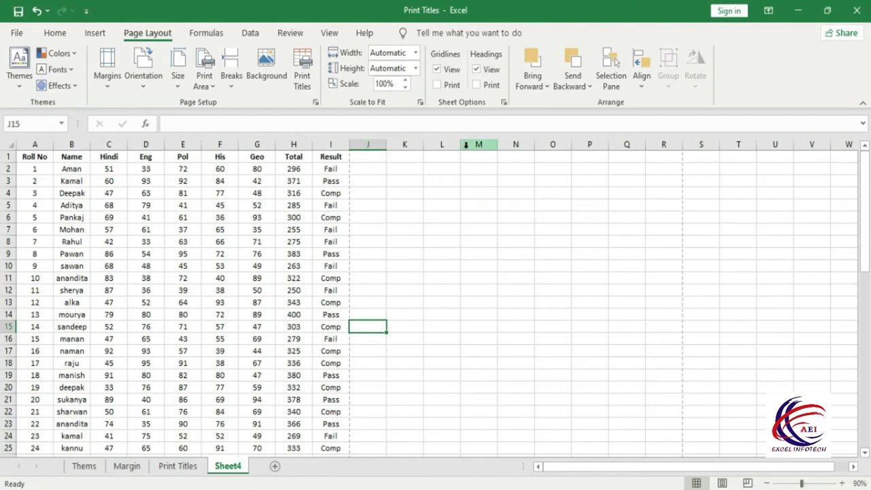
key("ctrl+p")
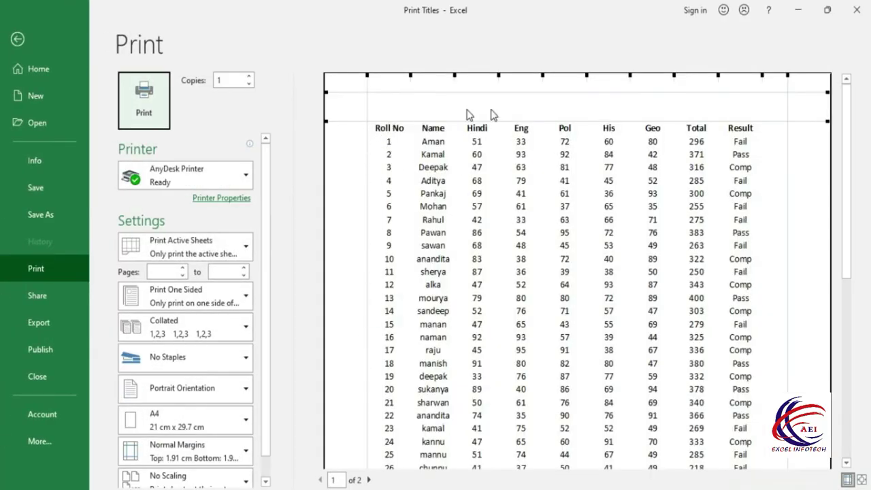
key("Escape")
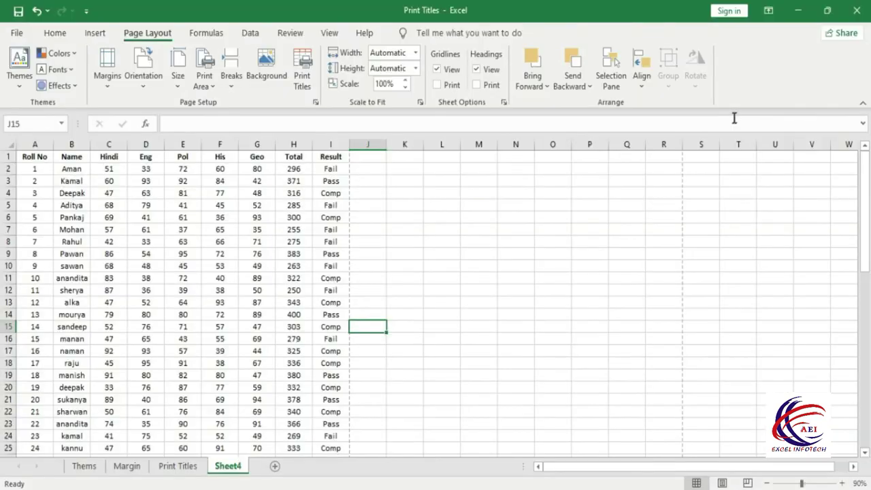
left_click(478, 85)
key("ctrl+p")
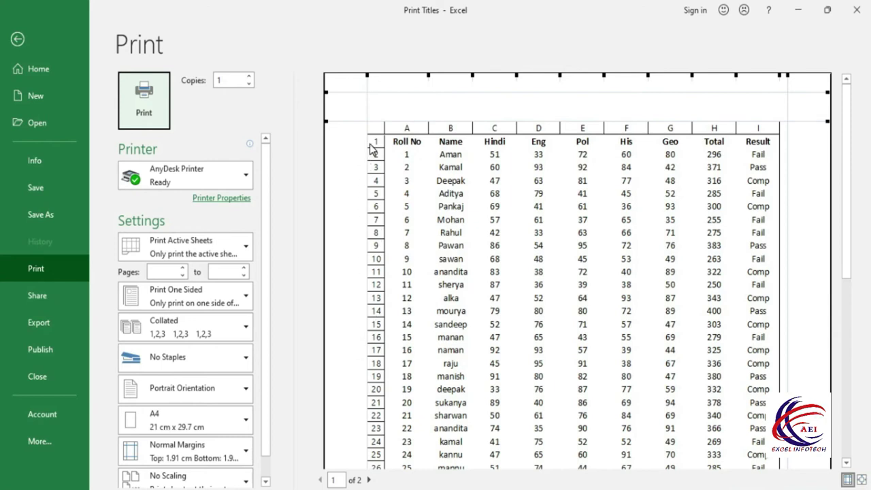
key("Escape")
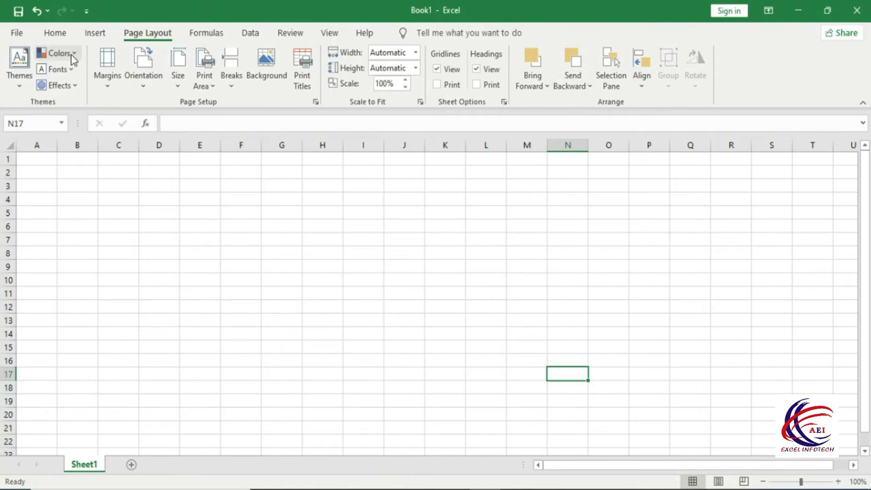
- Draw a Rounded Rectangle from the Shapes gallery spanning H7:K14 on Sheet1
left_click(95, 33)
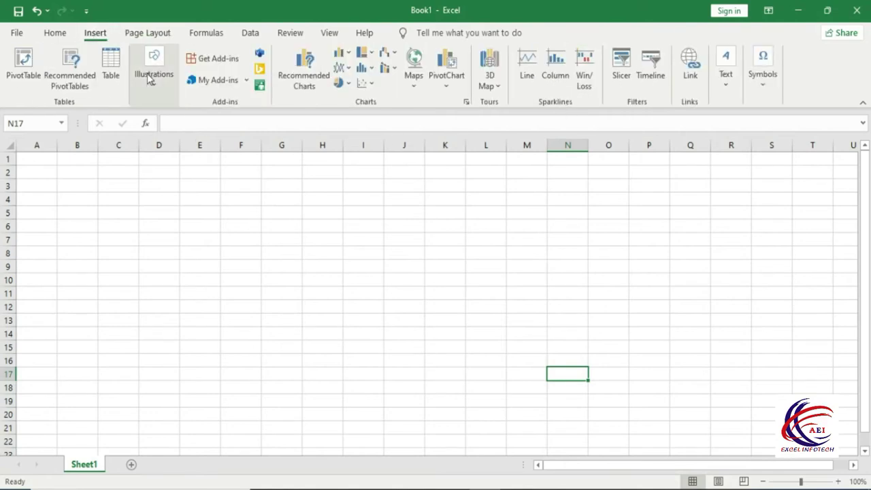
left_click(155, 93)
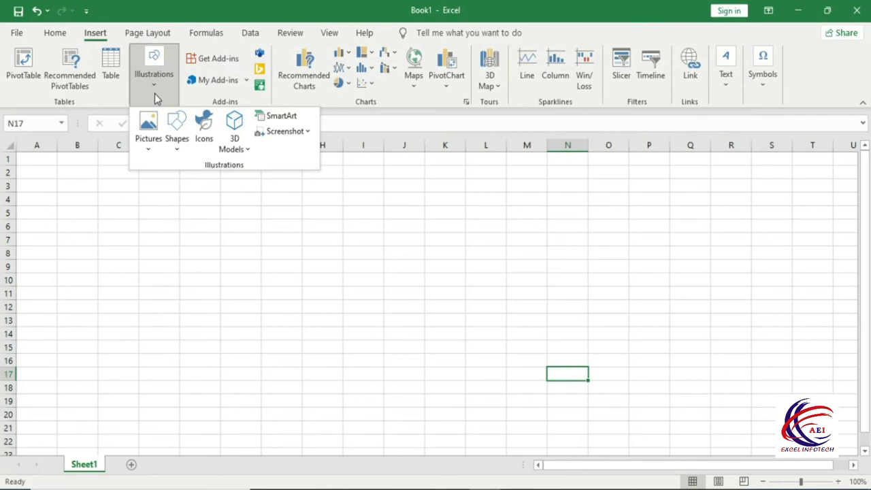
left_click(179, 149)
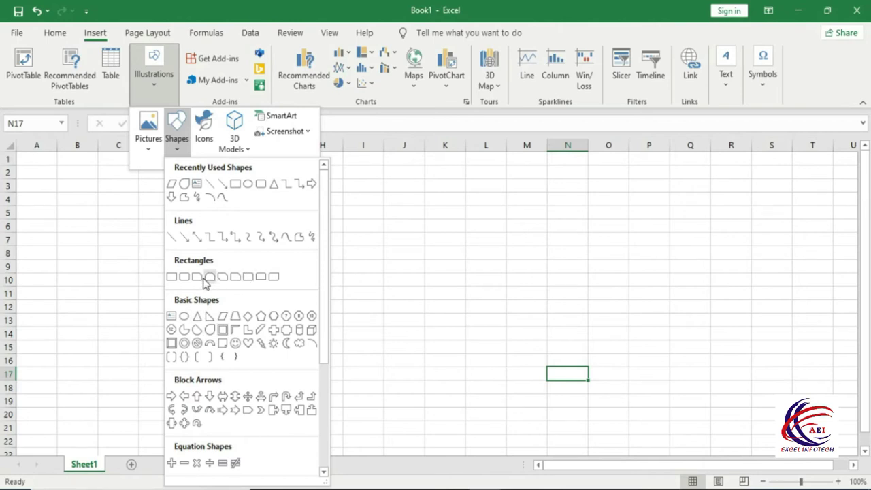
left_click(184, 277)
left_click_drag(304, 233, 454, 331)
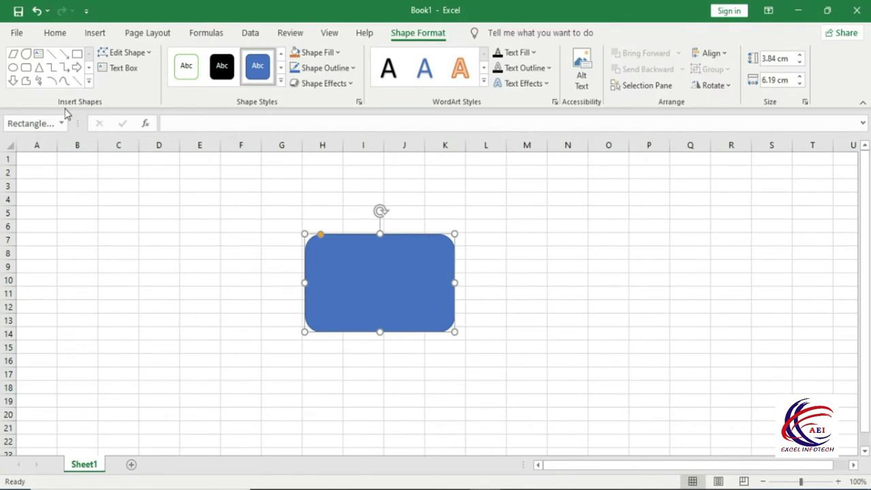
- Draw a chord shape over B6:E15
left_click(88, 81)
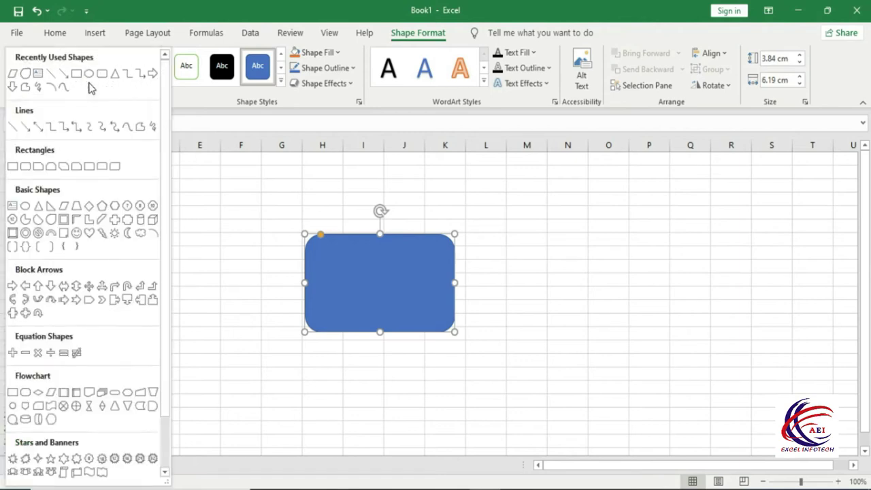
left_click(39, 219)
left_click_drag(84, 221, 228, 347)
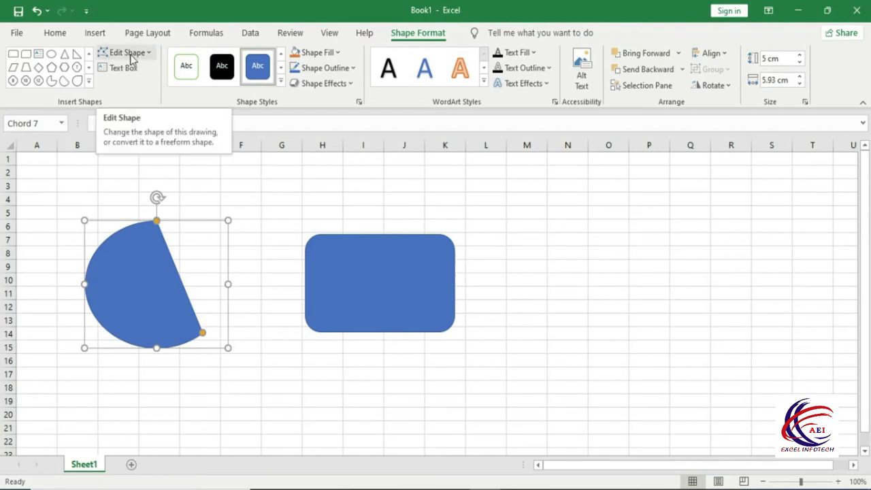
- Change the chord into a Teardrop shape
left_click(154, 51)
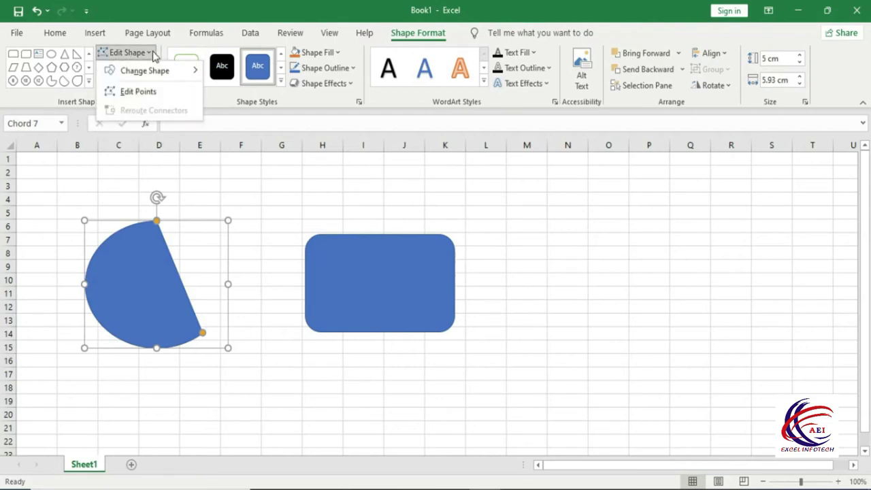
mouse_move(140, 75)
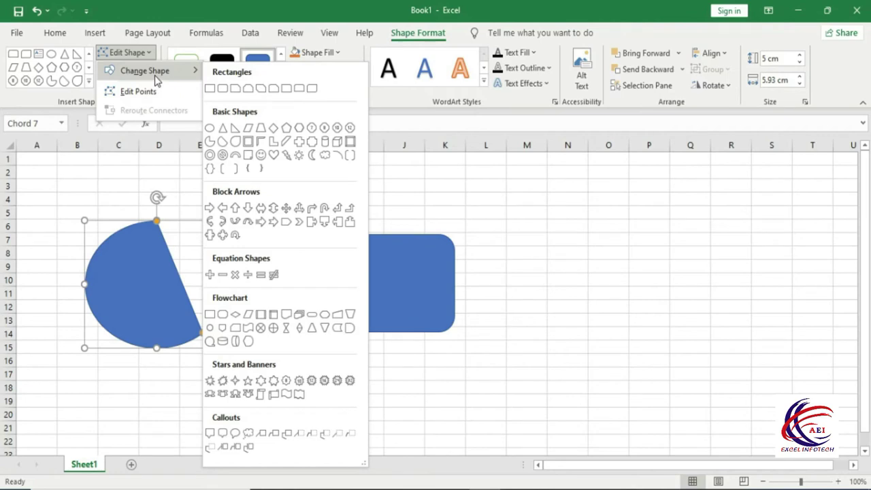
left_click(234, 141)
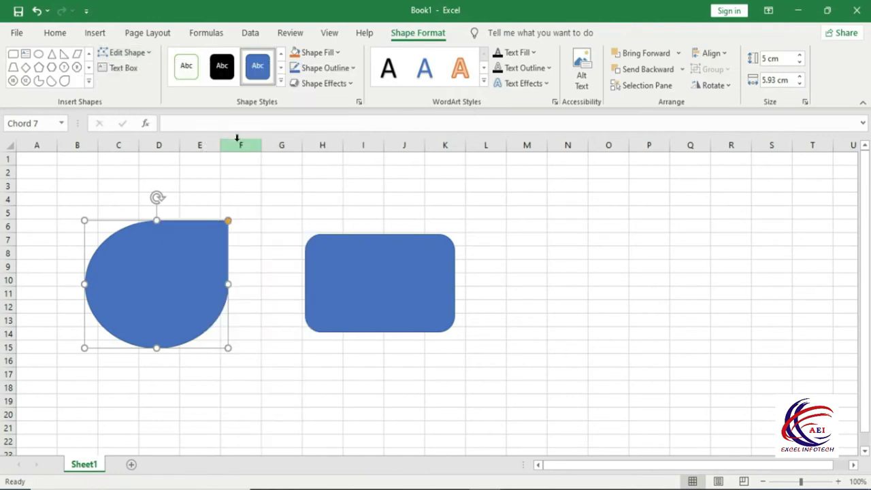
- Edit the teardrop's points, raising its top and curving its upper-right edge inward
left_click(140, 53)
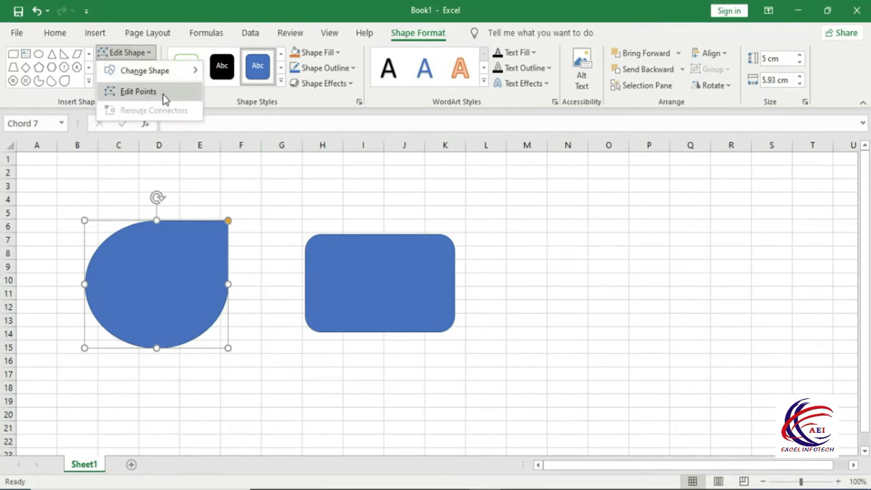
left_click(144, 92)
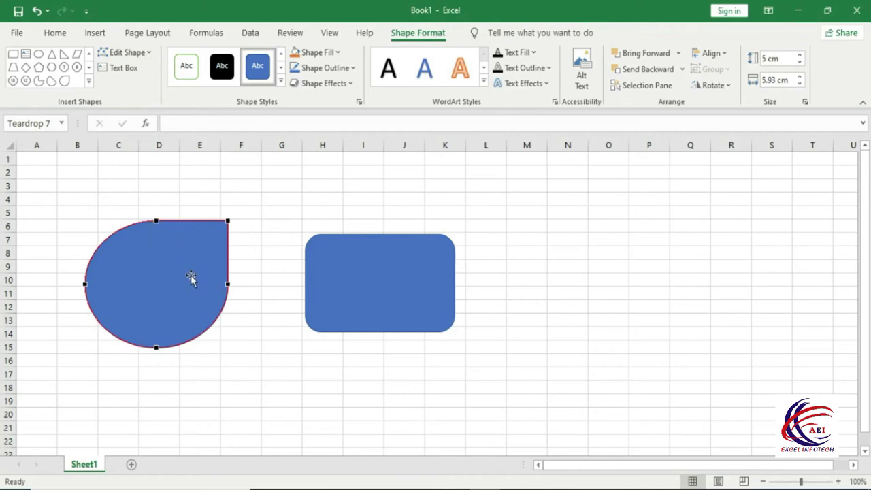
left_click_drag(156, 221, 161, 194)
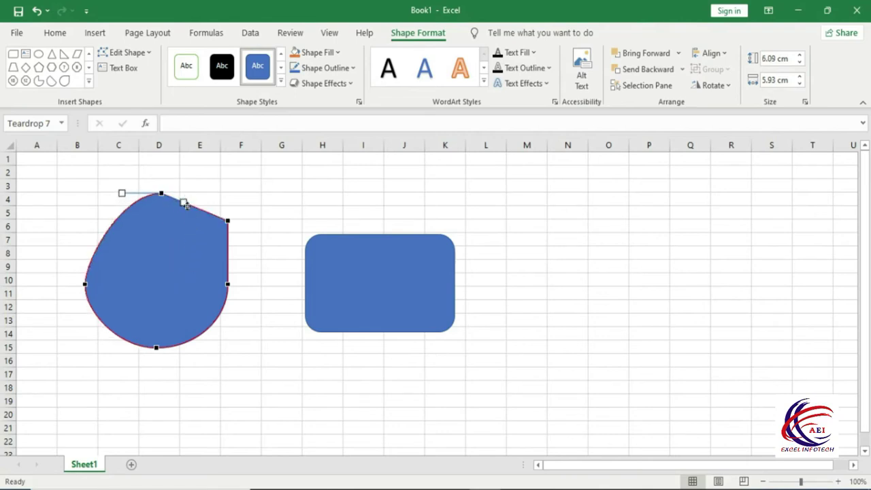
left_click_drag(184, 201, 157, 254)
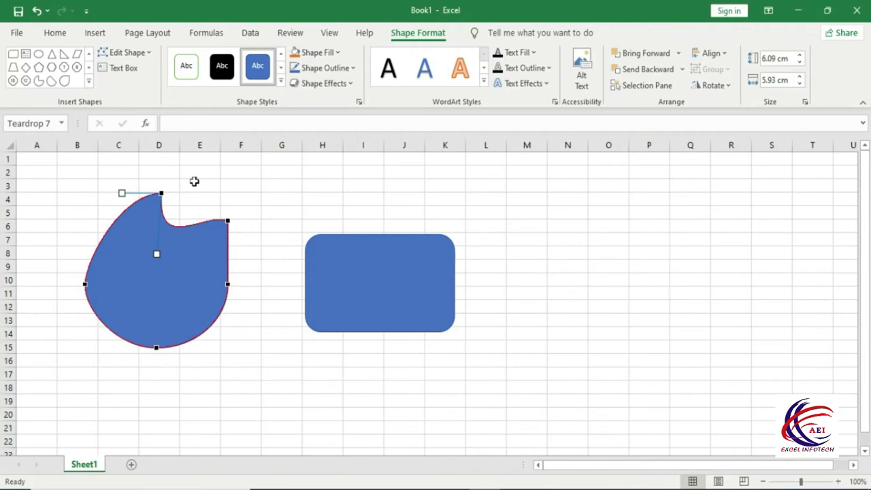
- Move the rounded rectangle and the teardrop further right, leaving a wide gap
left_click(167, 157)
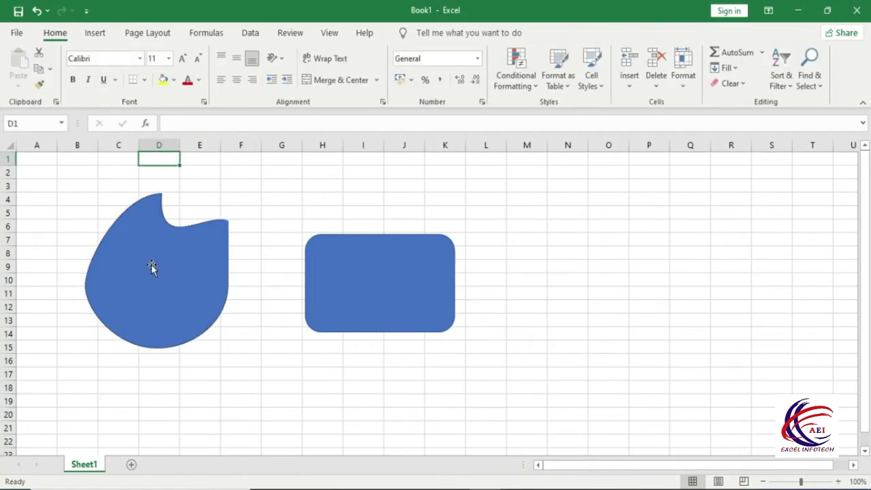
left_click(380, 282)
left_click(150, 53)
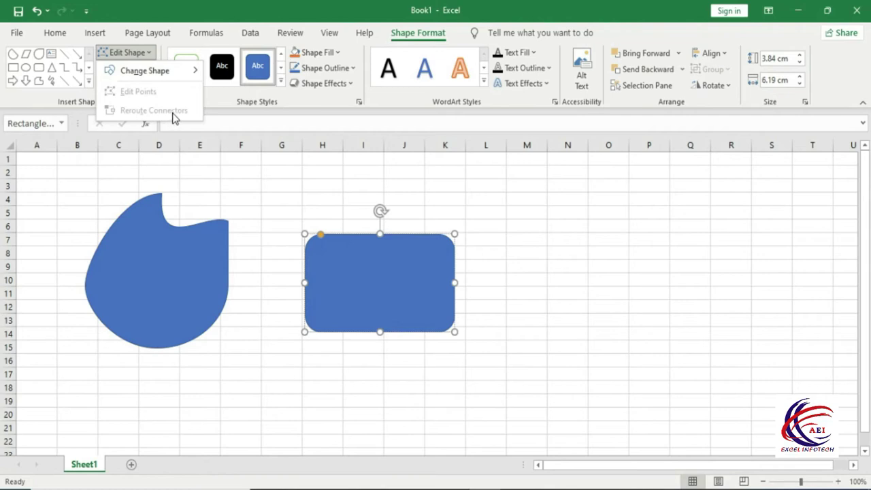
left_click(254, 179)
left_click_drag(373, 297, 484, 292)
left_click_drag(200, 267, 256, 256)
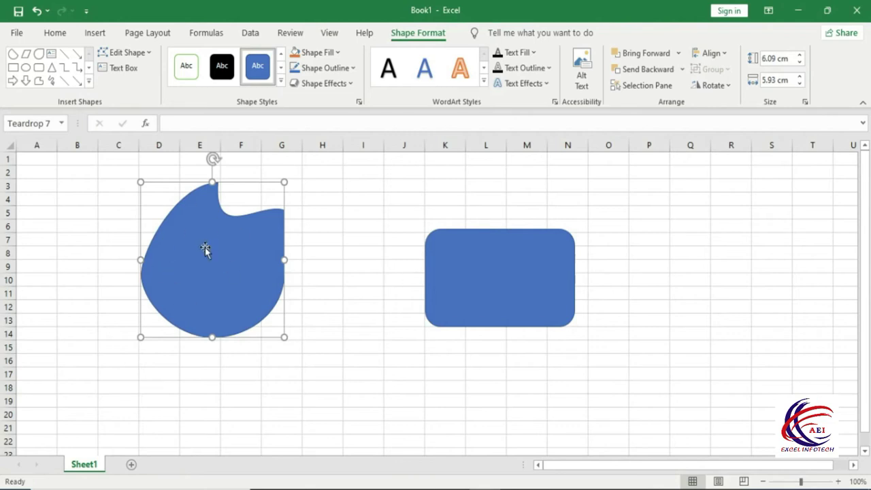
- Draw an elbow connector from the teardrop to the rounded rectangle
left_click(89, 81)
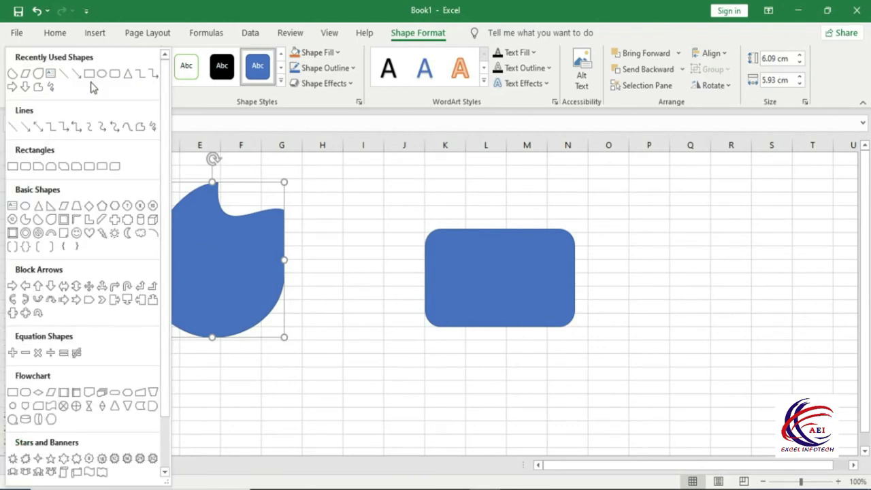
left_click(51, 129)
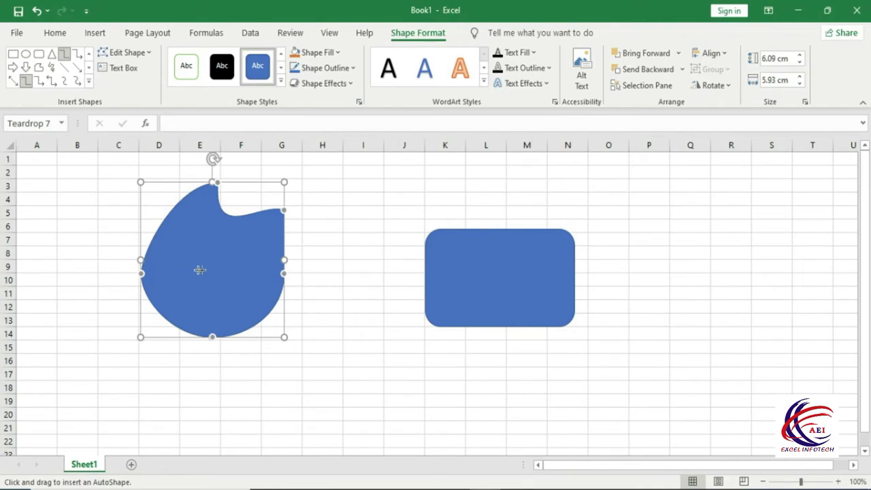
mouse_move(283, 273)
left_mouse_down()
mouse_move(401, 304)
mouse_move(432, 273)
mouse_move(419, 285)
mouse_move(425, 276)
mouse_move(618, 259)
mouse_move(535, 373)
mouse_move(561, 367)
mouse_move(570, 312)
mouse_move(458, 348)
left_mouse_up()
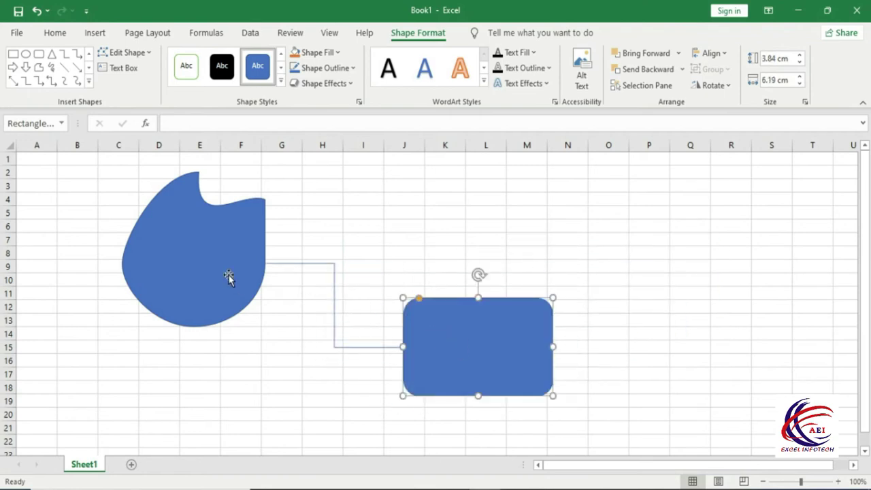
- Move both shapes around, then reroute the connector along the shortest path
left_click_drag(229, 278, 282, 382)
left_click_drag(467, 319, 406, 190)
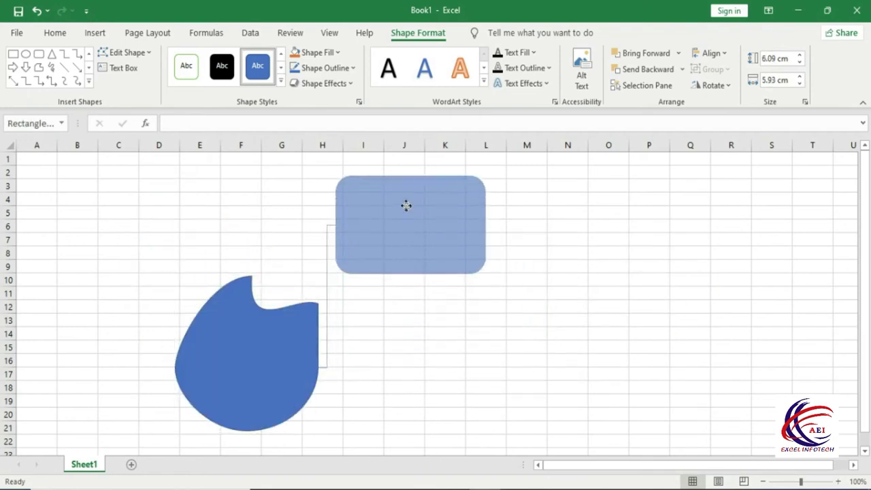
left_click_drag(185, 323, 441, 366)
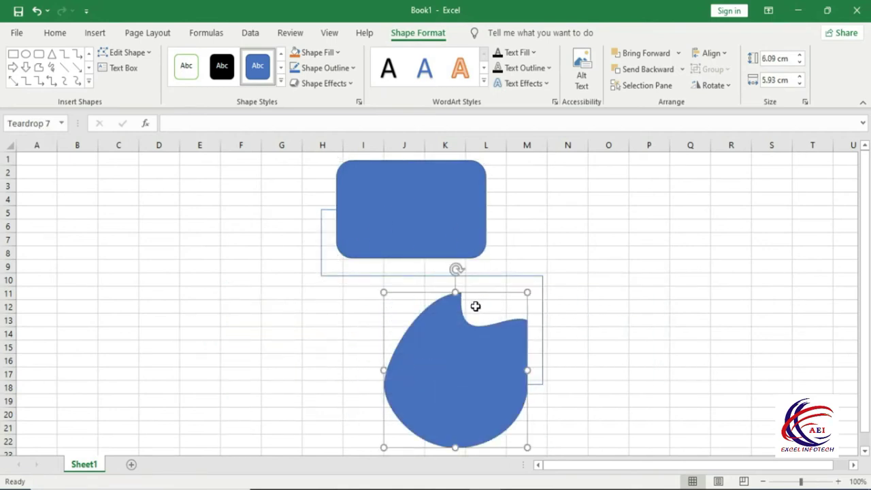
left_click(148, 53)
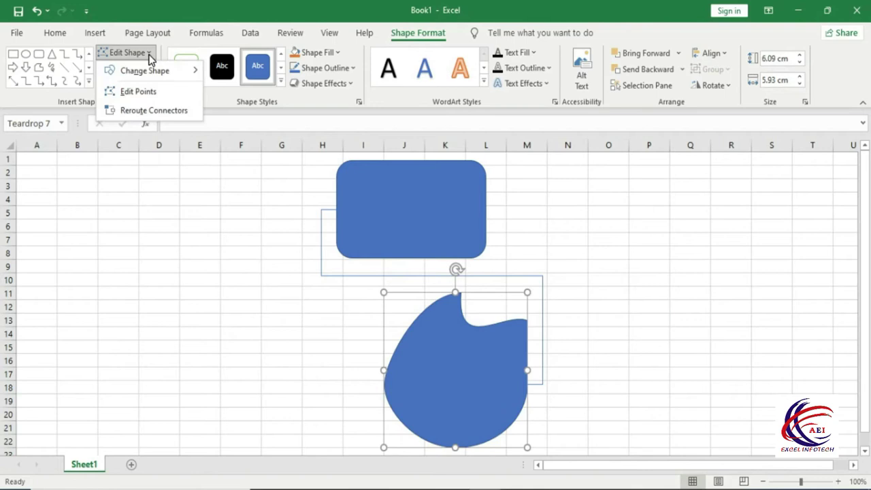
left_click(154, 110)
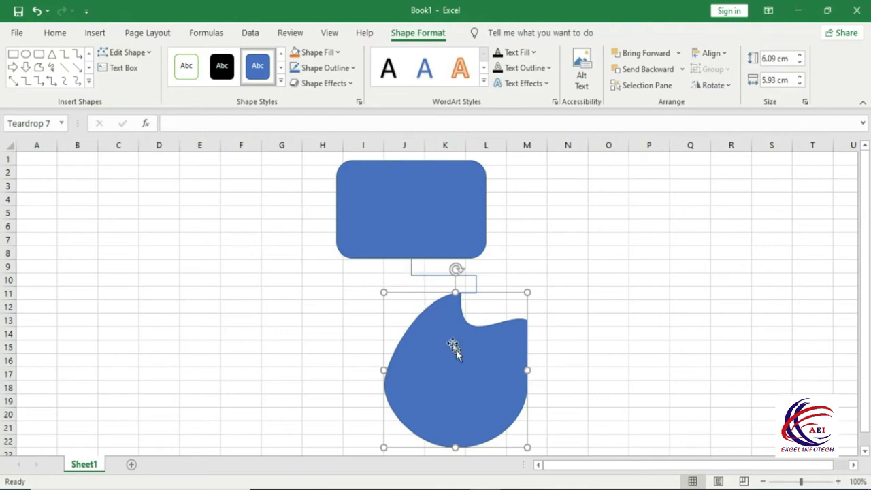
- Rearrange the shapes so the teardrop sits above and left of the rectangle, still connected
left_click_drag(462, 383, 207, 284)
left_click_drag(428, 216, 392, 408)
left_click_drag(206, 286, 291, 253)
left_click_drag(406, 419, 404, 397)
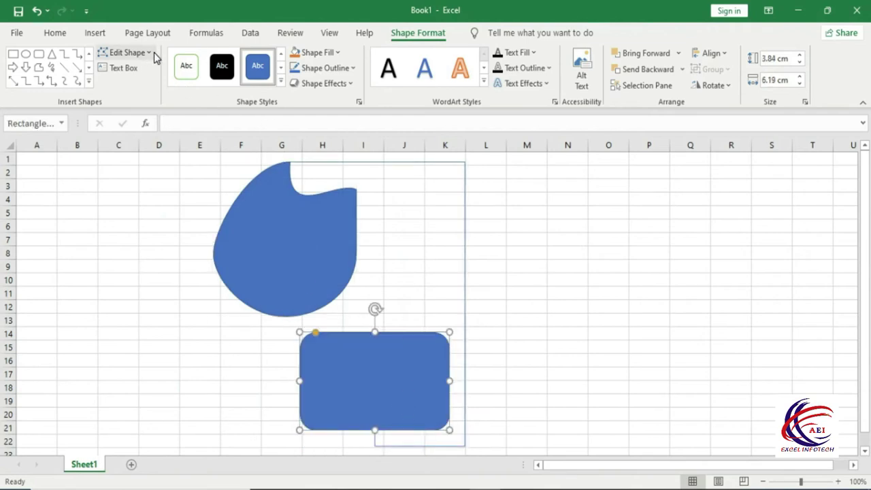
left_click_drag(309, 274, 275, 266)
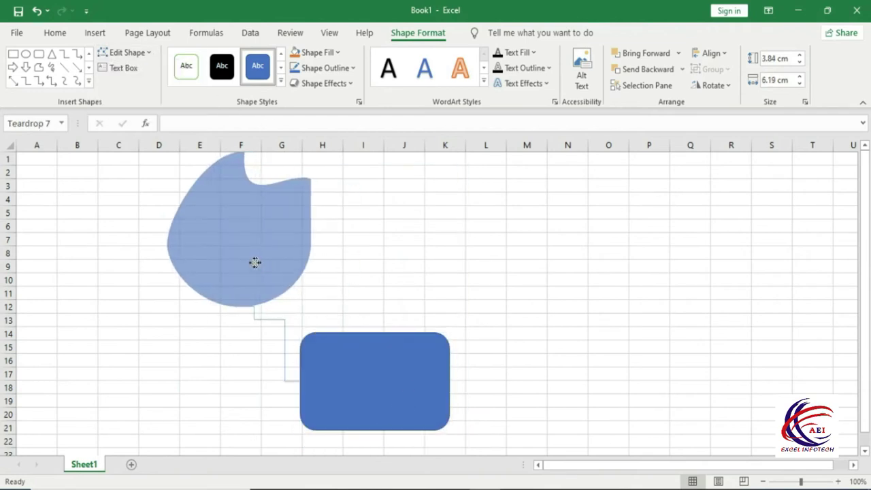
left_click_drag(274, 266, 196, 255)
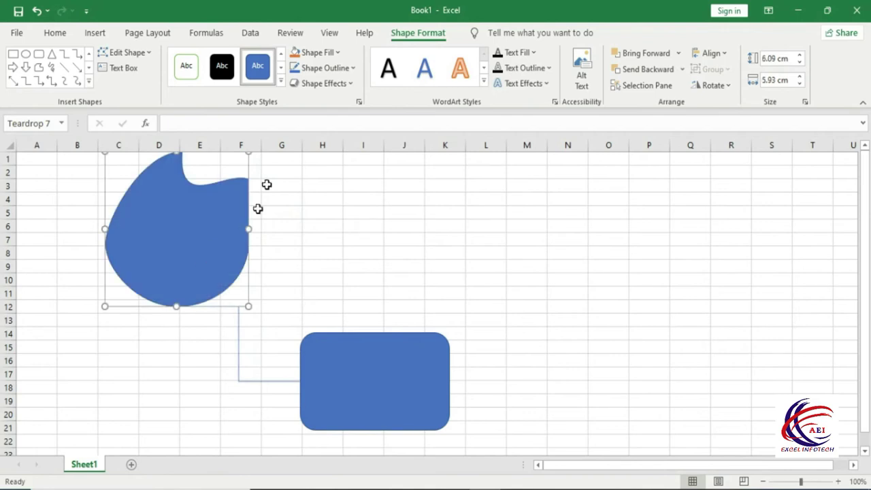
left_click(123, 53)
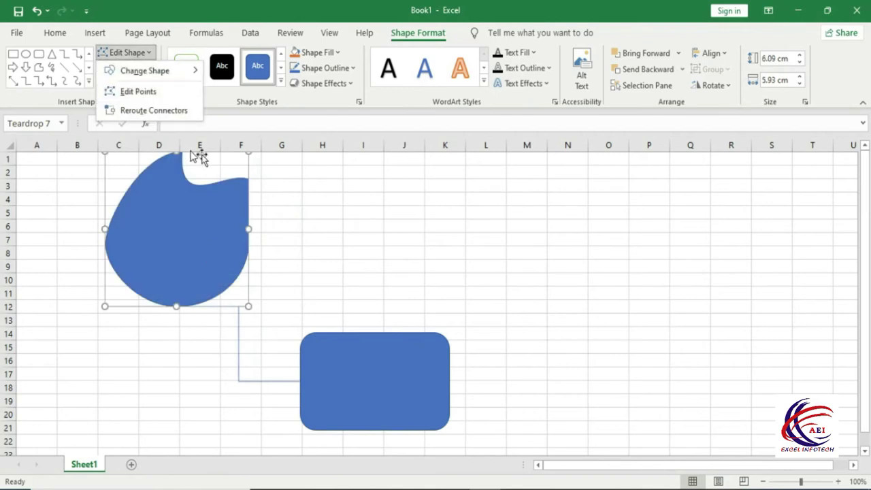
left_click(247, 177)
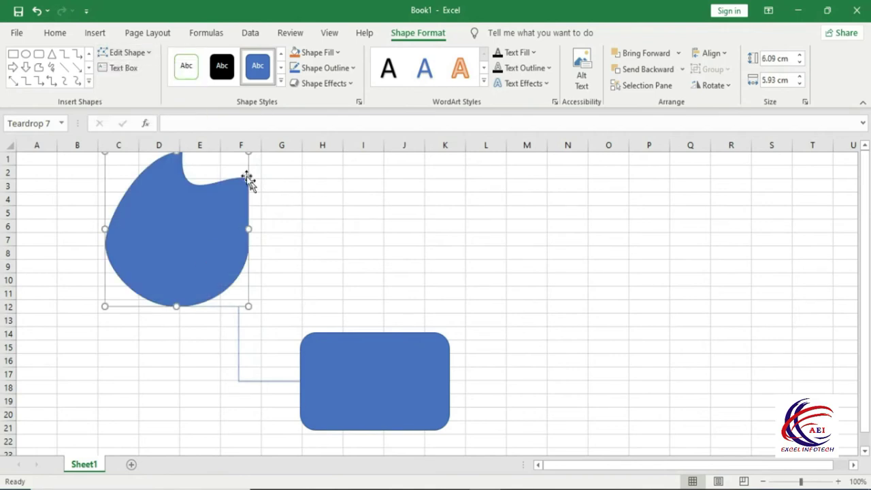
- Draw a text box from M4 to P21 and enter 'tutyitiyuiyu' in it
left_click(131, 73)
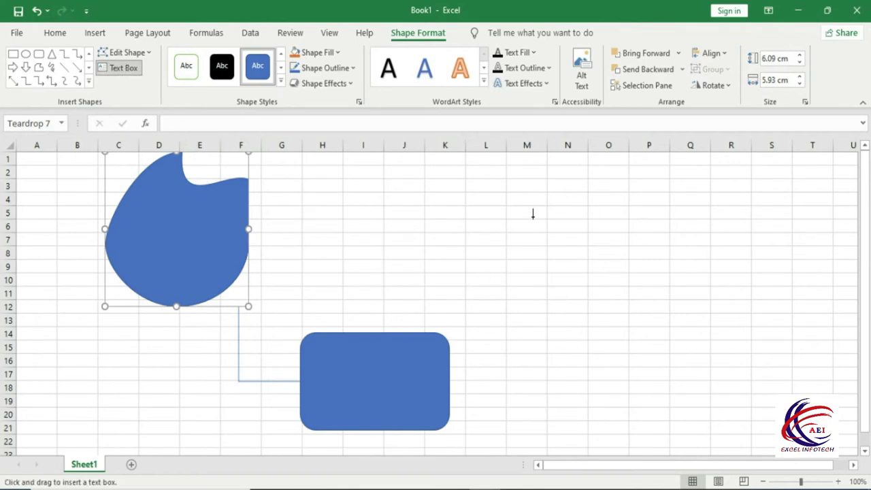
left_click_drag(507, 193, 660, 431)
type("tutyitiyuiyu")
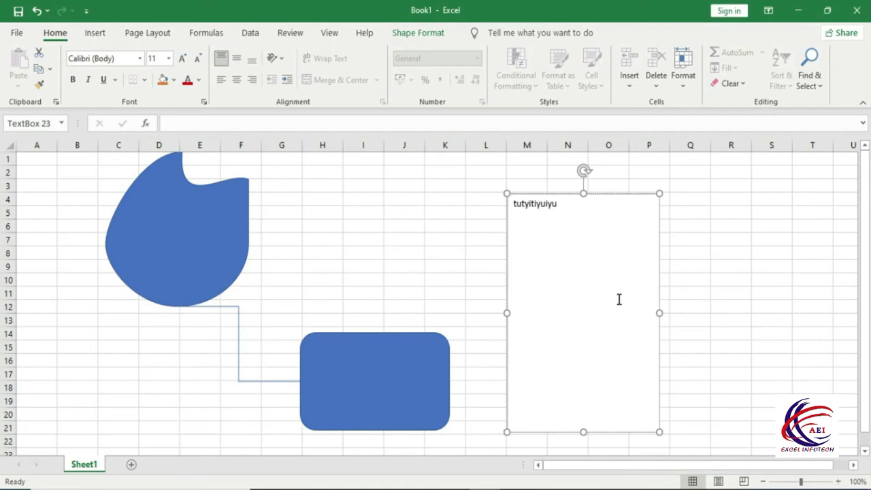
key("Tab")
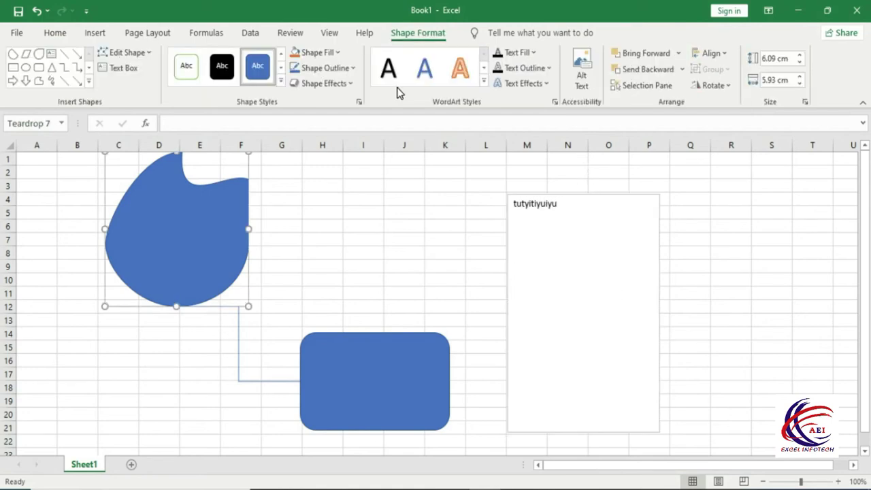
- Apply the green shape style to the teardrop, then give it a custom light blue fill
left_click(279, 84)
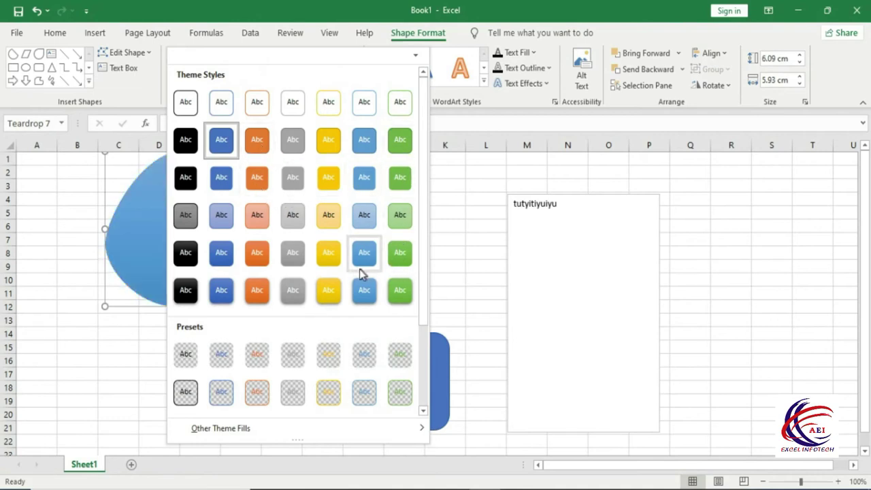
left_click(399, 291)
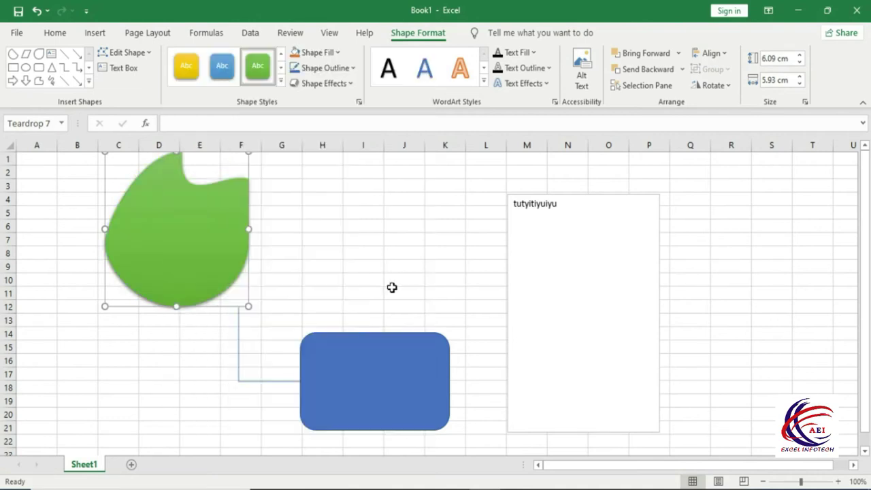
left_click(337, 53)
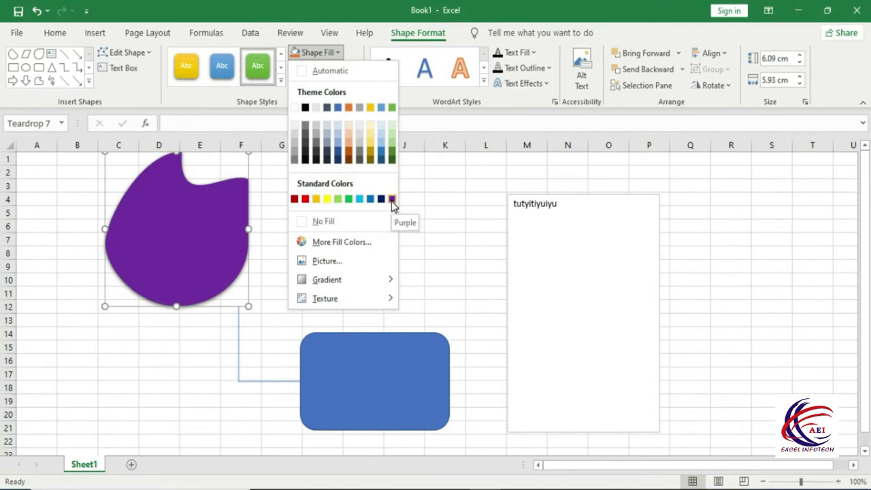
left_click(365, 243)
left_click(604, 250)
left_click(559, 233)
left_click(551, 249)
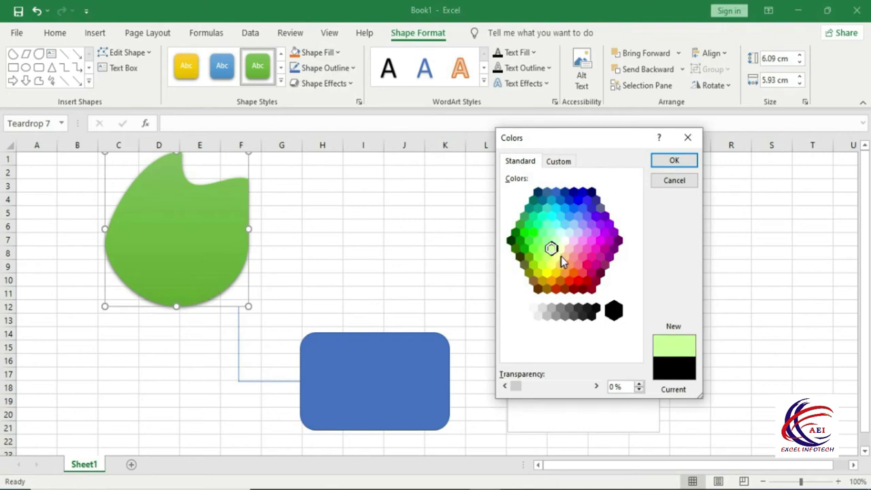
left_click(578, 219)
left_click(672, 161)
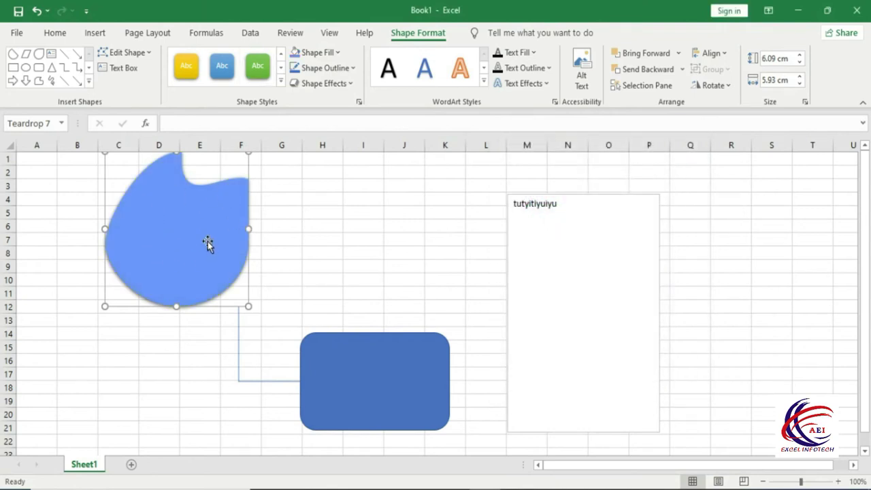
- Bring up the Insert Pictures dialog to fill the teardrop with a picture
left_click(319, 52)
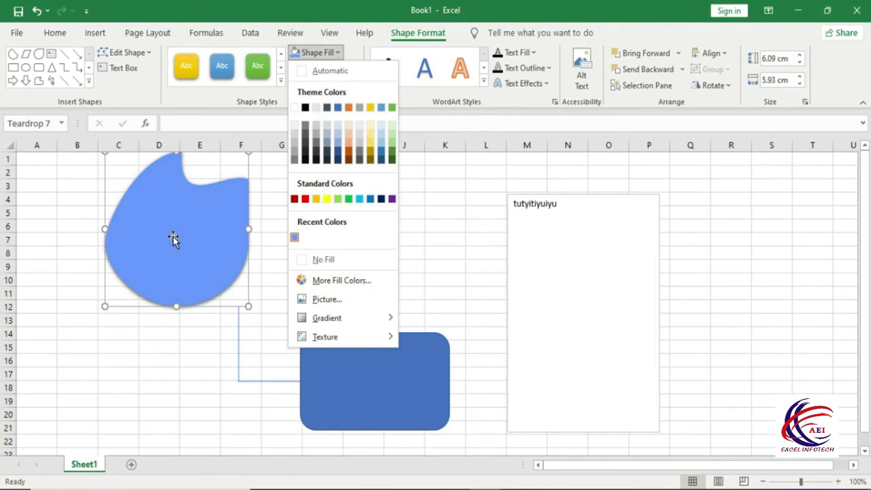
left_click(317, 299)
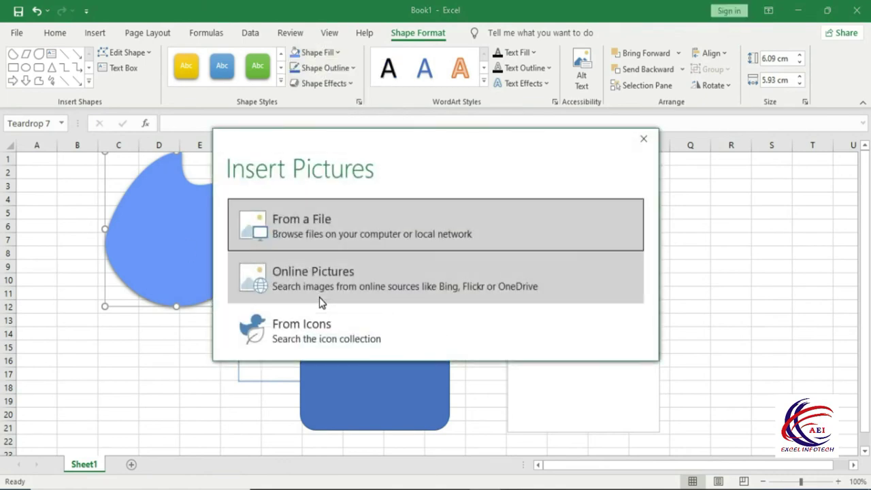
left_click_drag(370, 146, 391, 150)
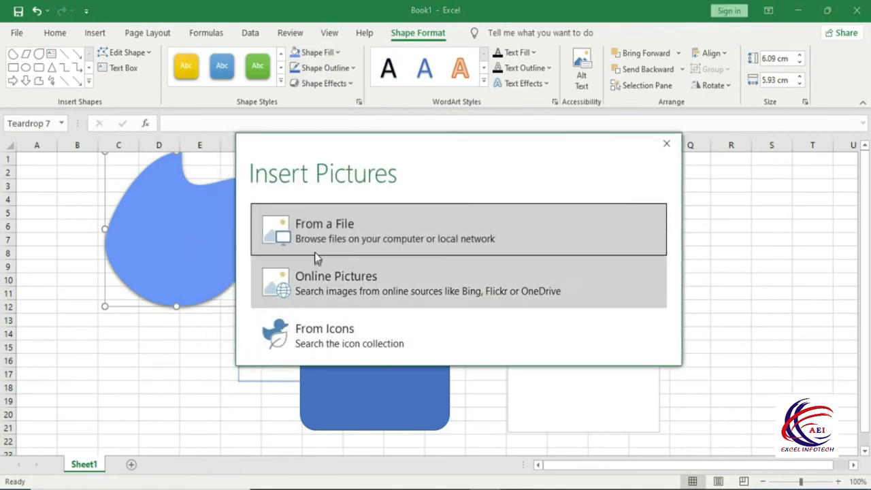
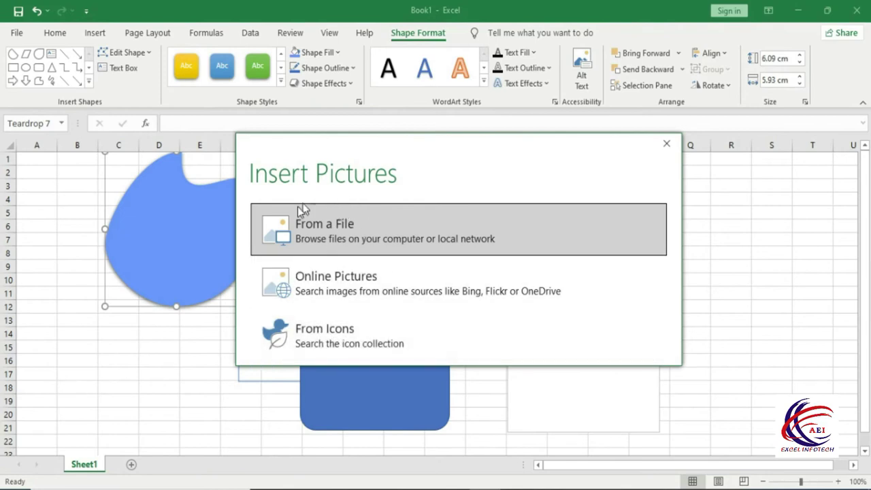
- Fill the teardrop shape with the Profile photo from the YouTube (D:) drive
left_click(326, 231)
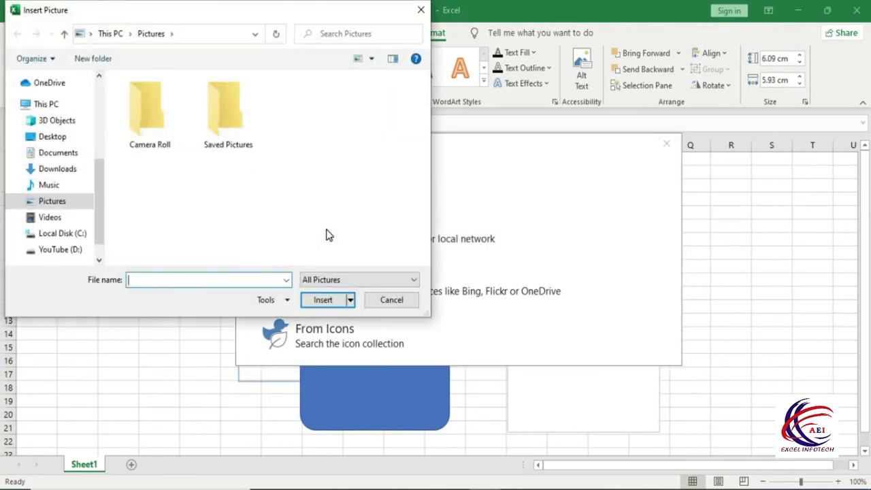
left_click(63, 249)
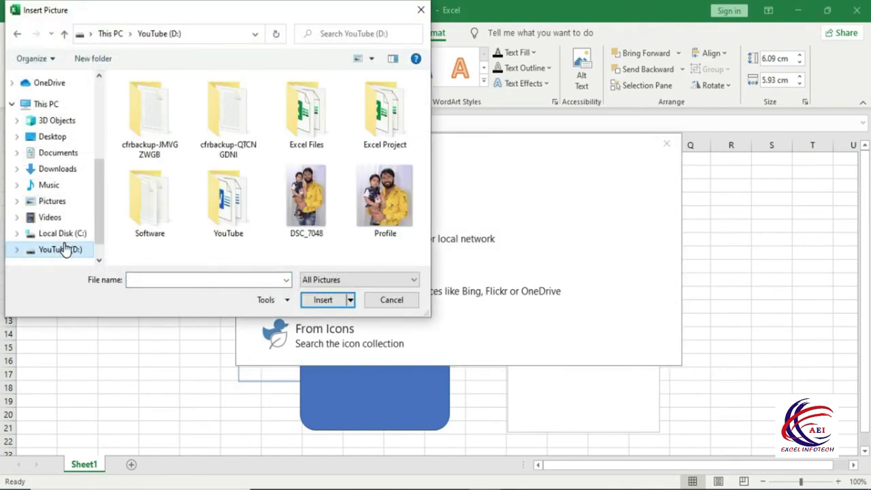
left_click(303, 211)
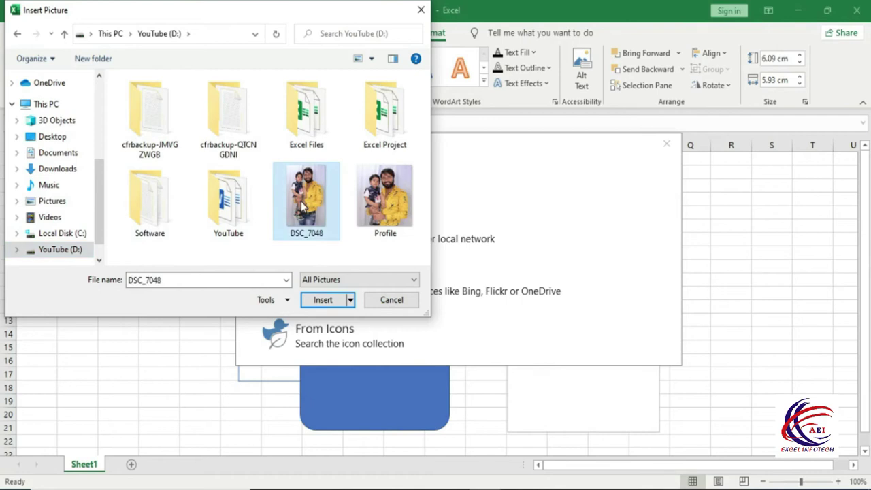
left_click(388, 211)
left_click(318, 300)
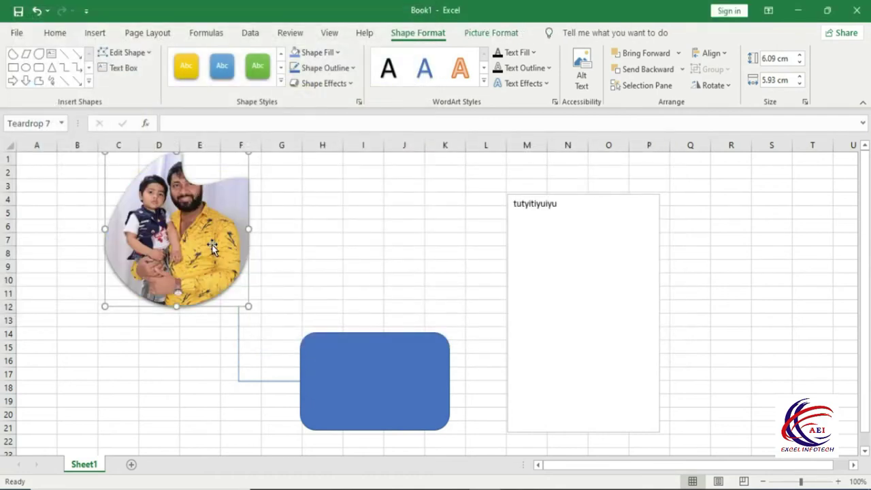
- Replace the teardrop's fill with a white house picture from the online House pictures
left_click(322, 53)
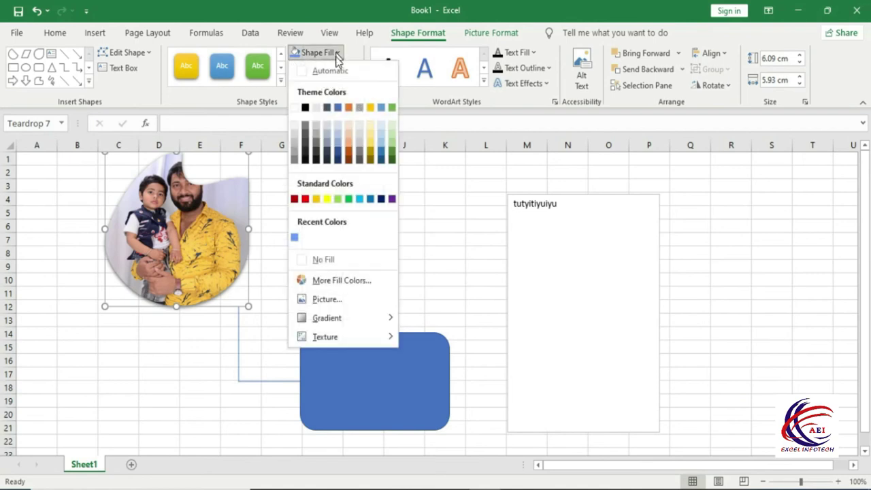
left_click(327, 300)
left_click(308, 277)
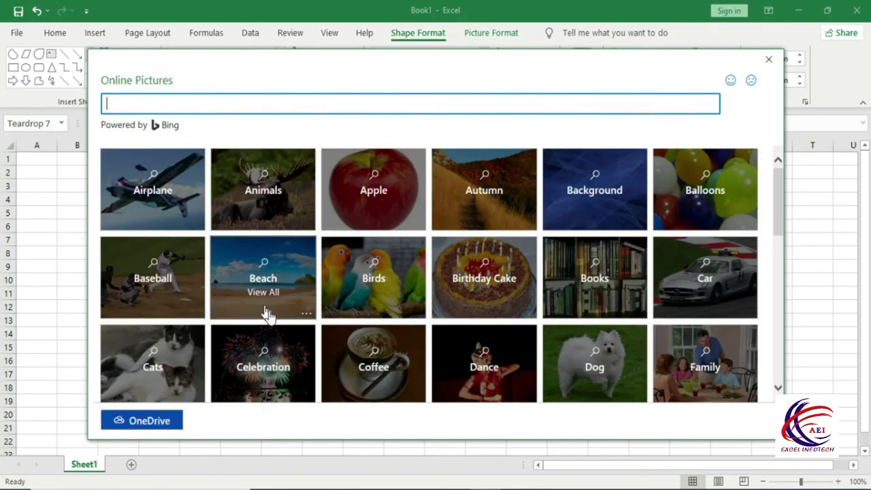
mouse_move(775, 190)
left_mouse_down()
mouse_move(784, 289)
mouse_move(785, 279)
left_mouse_up()
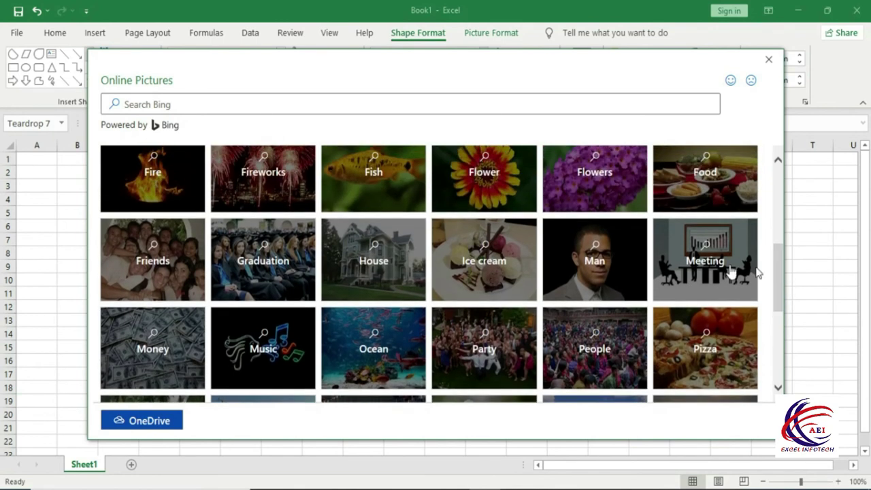
left_click(373, 252)
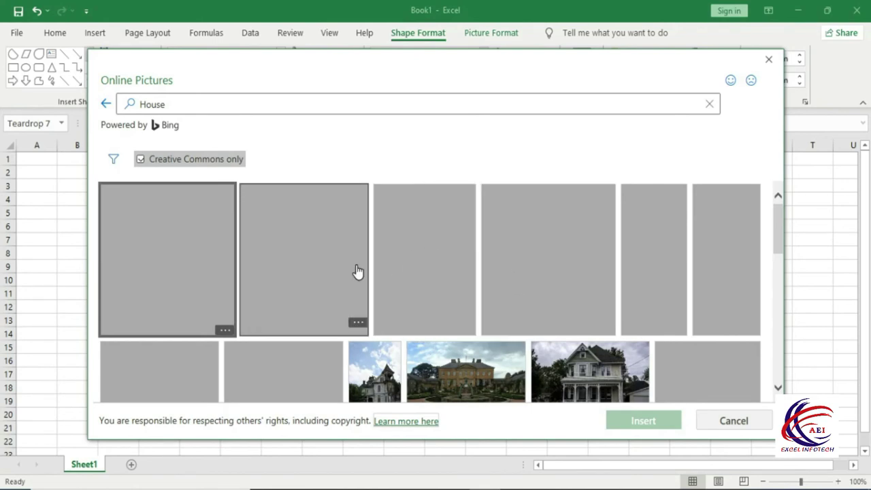
scroll(494, 333, "down", 1)
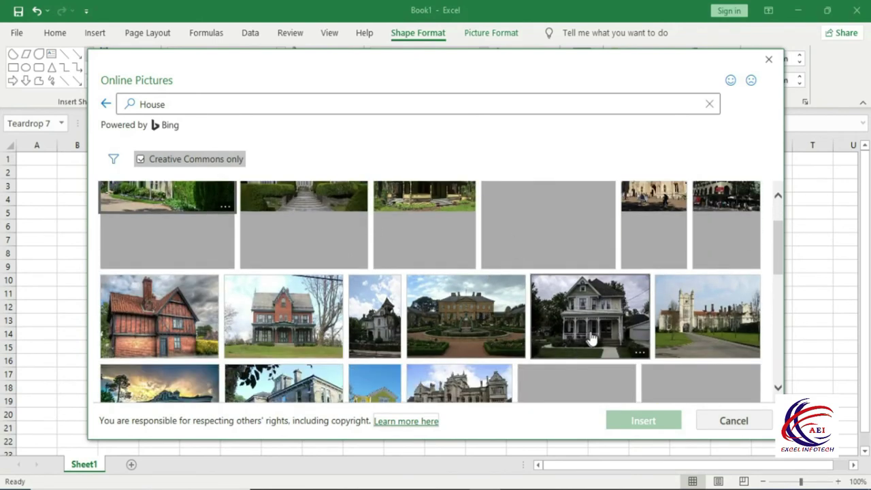
left_click(590, 338)
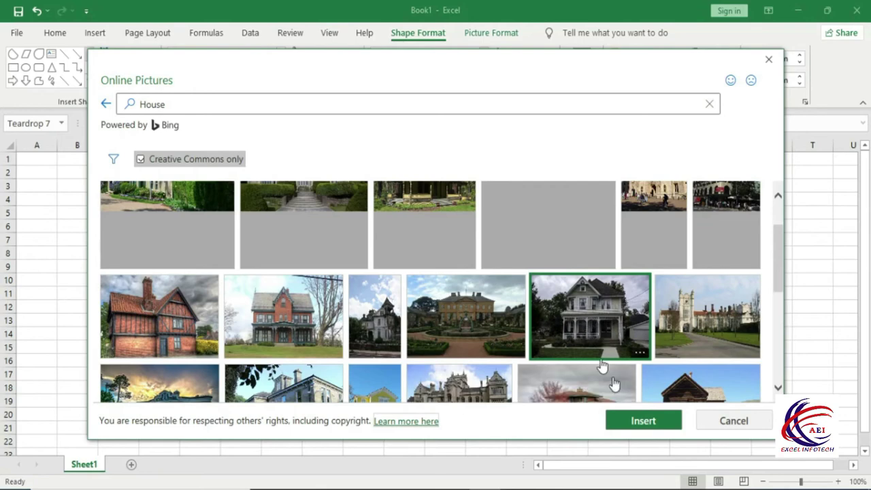
left_click(645, 420)
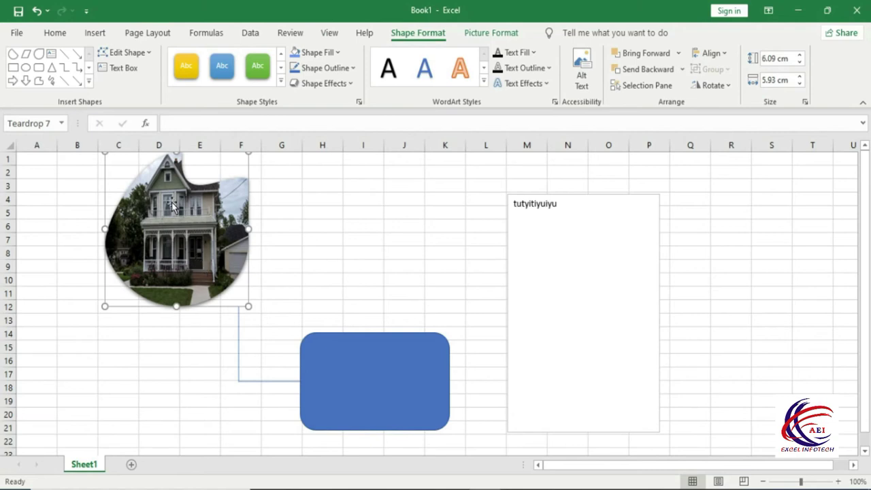
- Fill the teardrop with the black podium icon from the Celebration icon collection
left_click(336, 52)
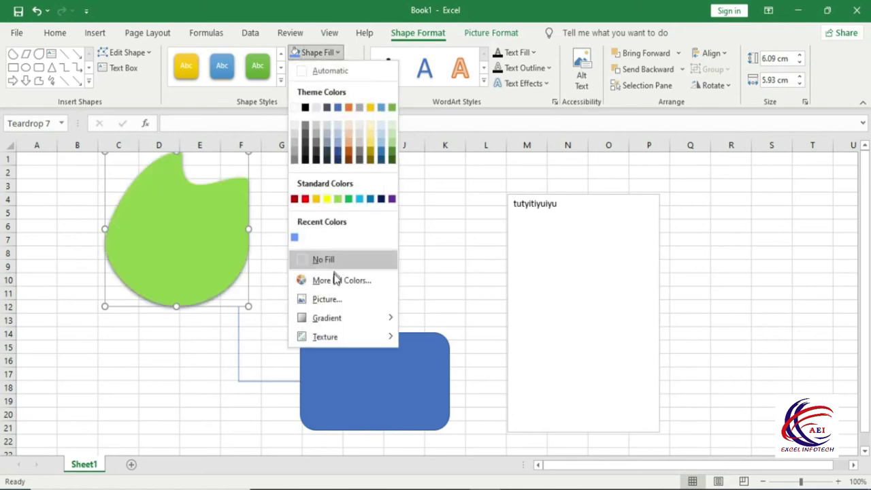
left_click(338, 301)
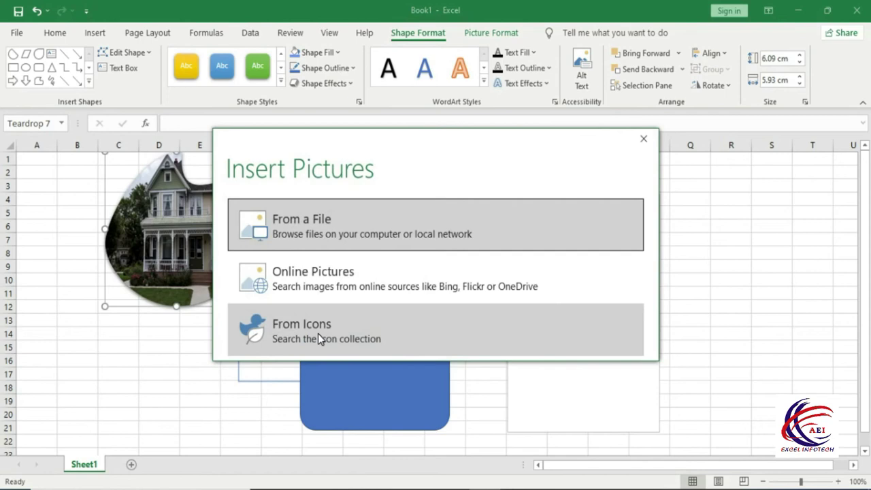
left_click(318, 334)
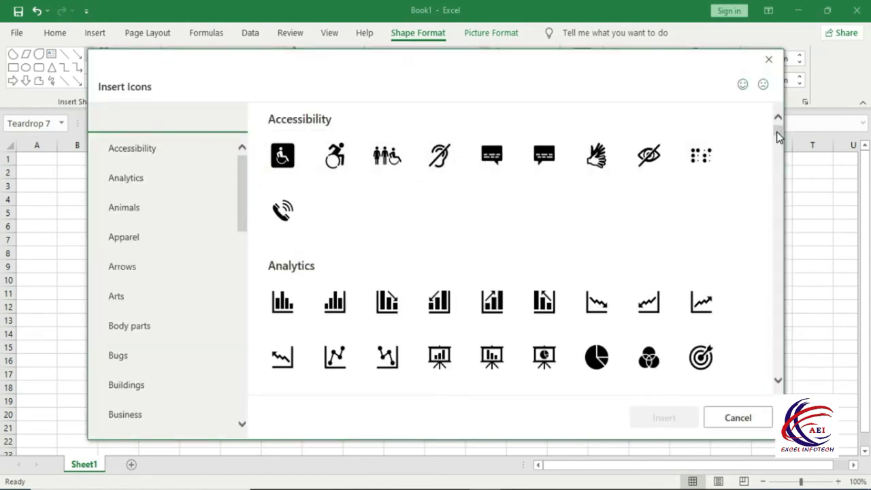
left_click_drag(778, 136, 779, 196)
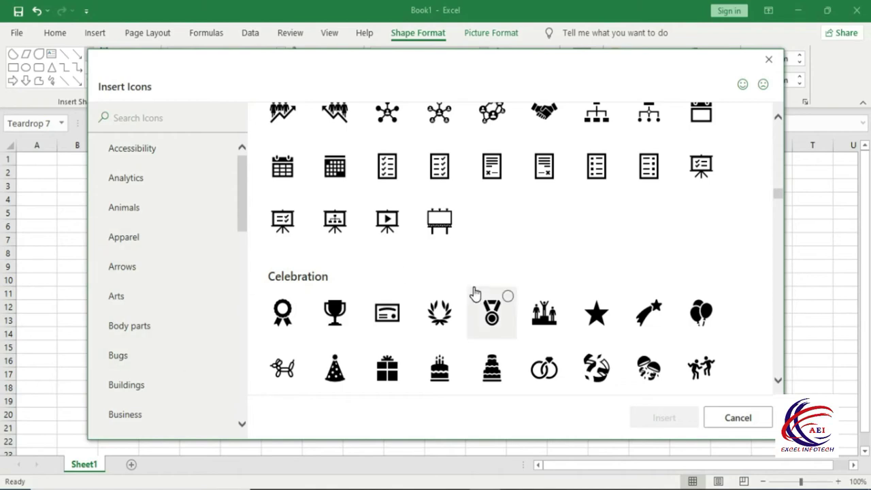
left_click(535, 317)
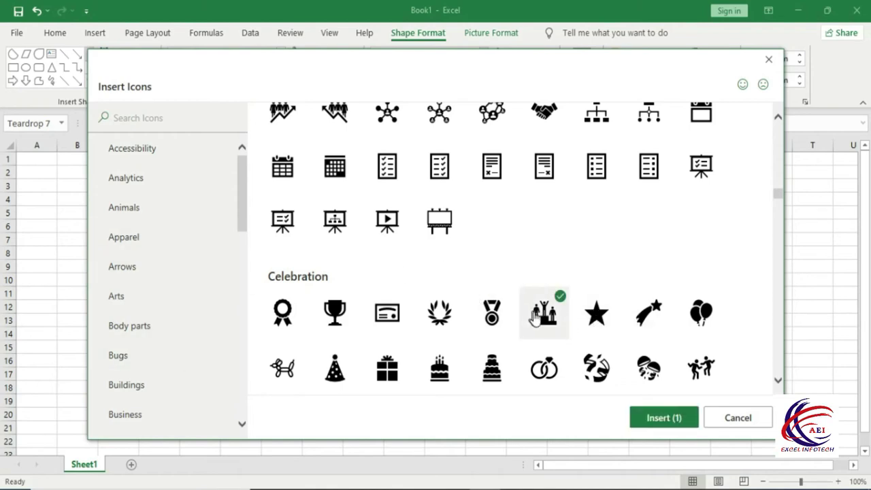
left_click(670, 417)
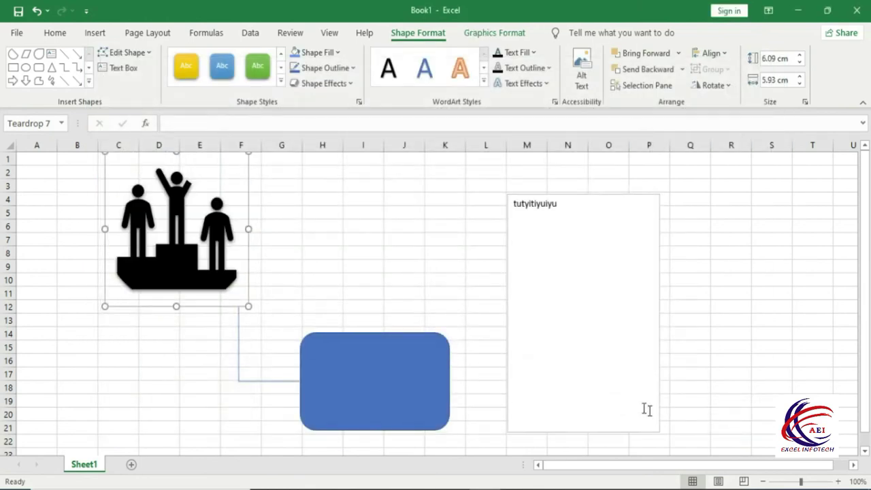
- Move the podium teardrop slightly lower on the sheet
left_click_drag(172, 230, 175, 250)
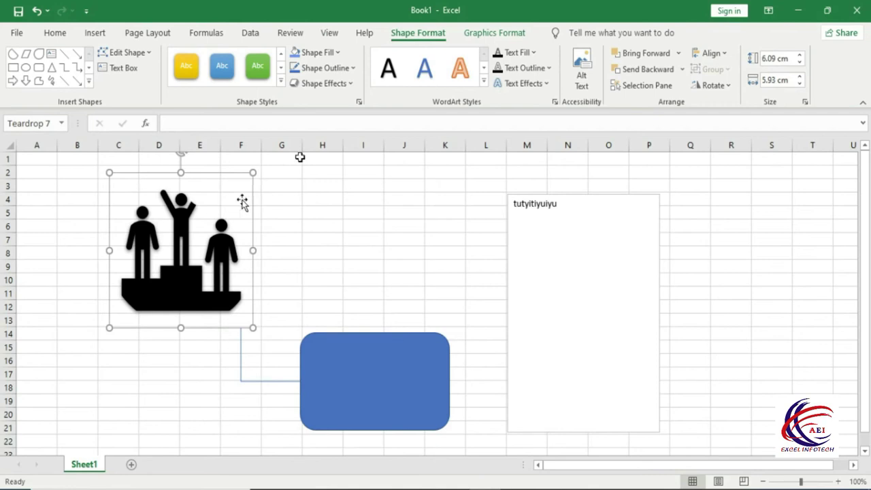
left_click(333, 54)
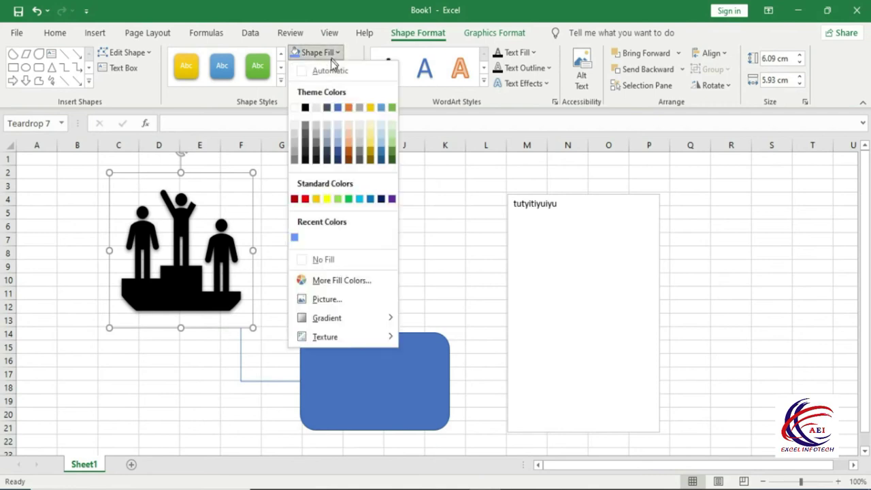
mouse_move(336, 323)
left_click(438, 235)
- Give the teardrop a red outline that is 2¼ pt thick
left_click(354, 68)
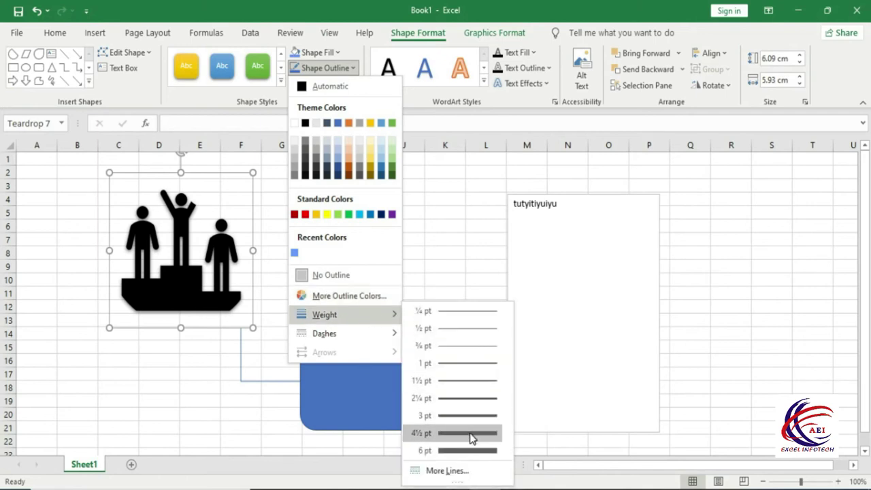
left_click(305, 215)
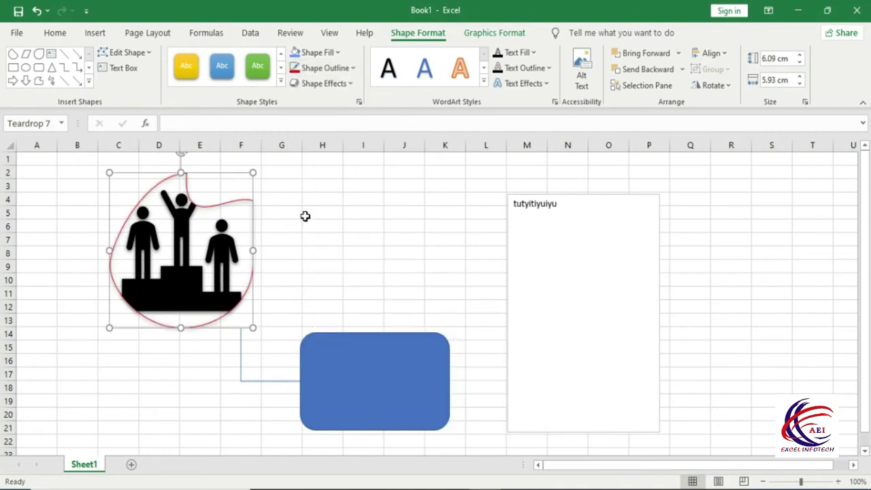
left_click(323, 67)
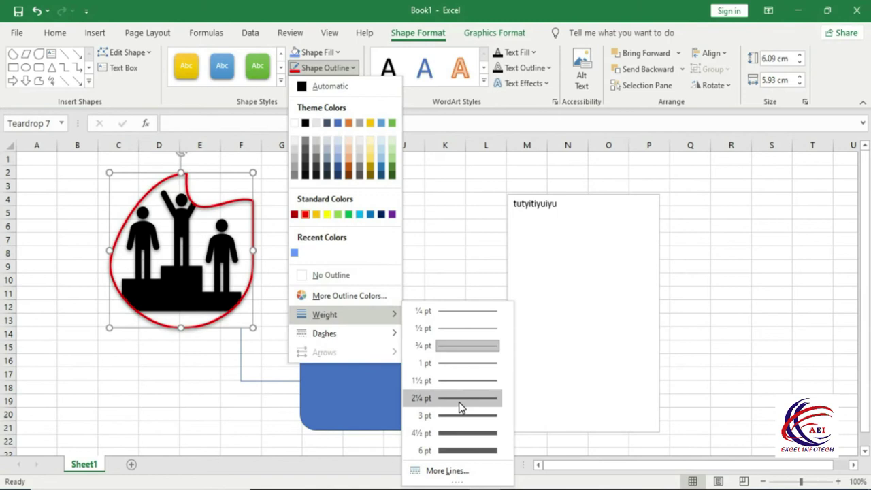
left_click(459, 401)
left_click(346, 67)
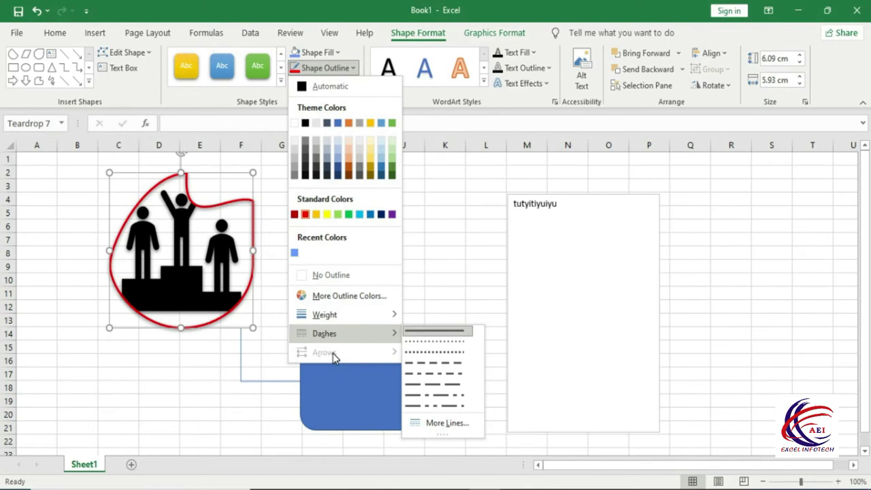
- Draw a straight line from about H5 to K12 with round dot end markers
left_click(77, 86)
left_click(78, 86)
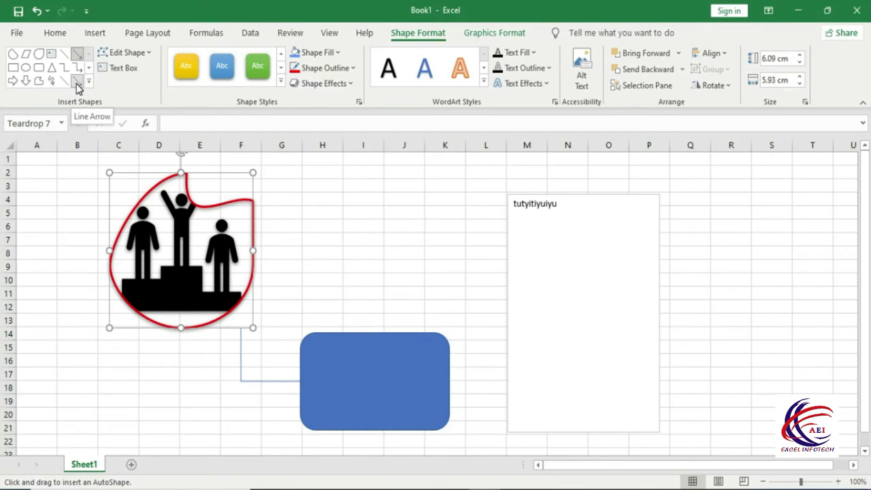
left_click_drag(328, 205, 444, 310)
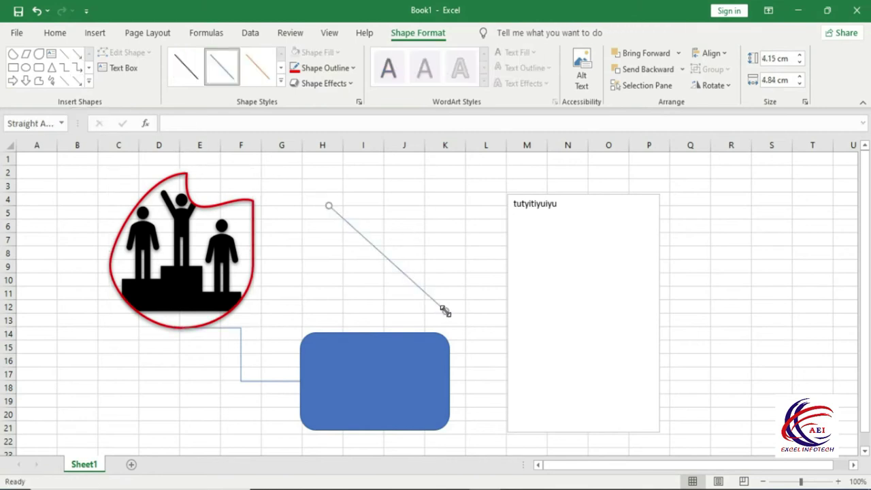
left_click(326, 68)
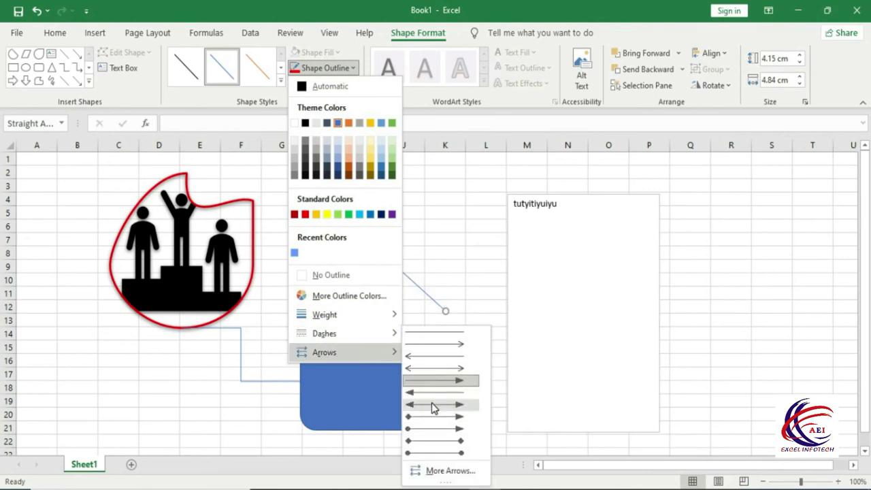
left_click(449, 453)
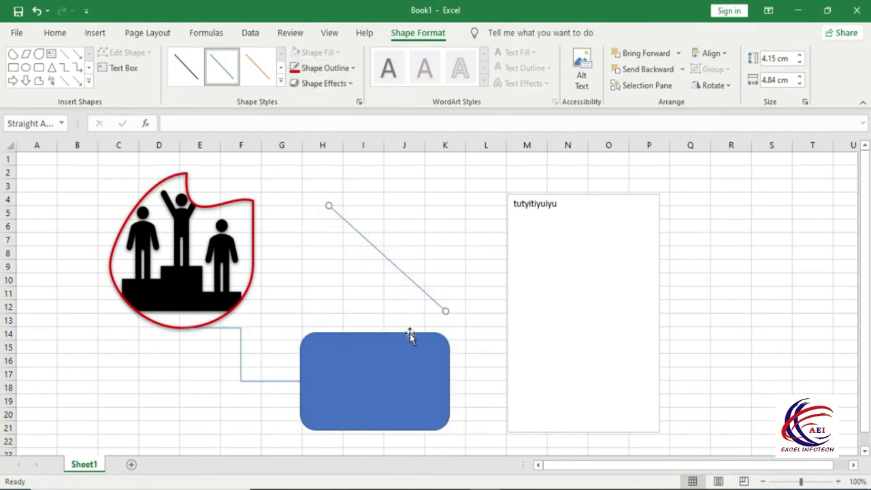
left_click(378, 163)
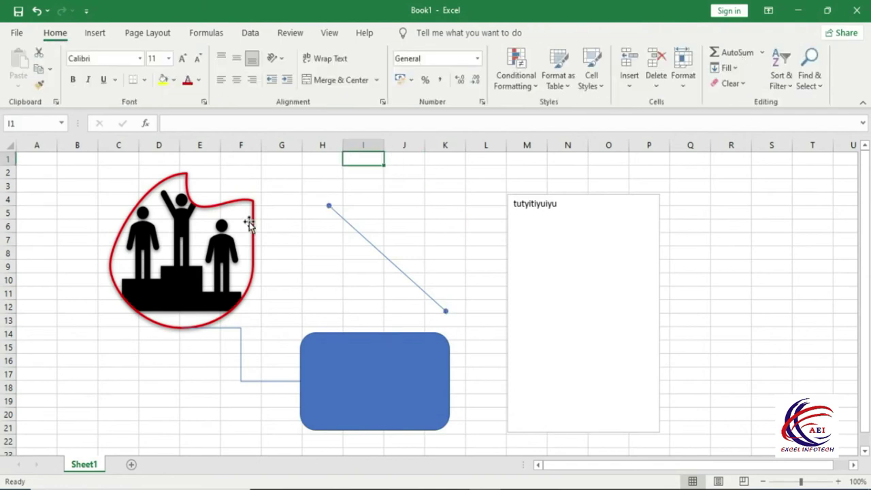
left_click(212, 238)
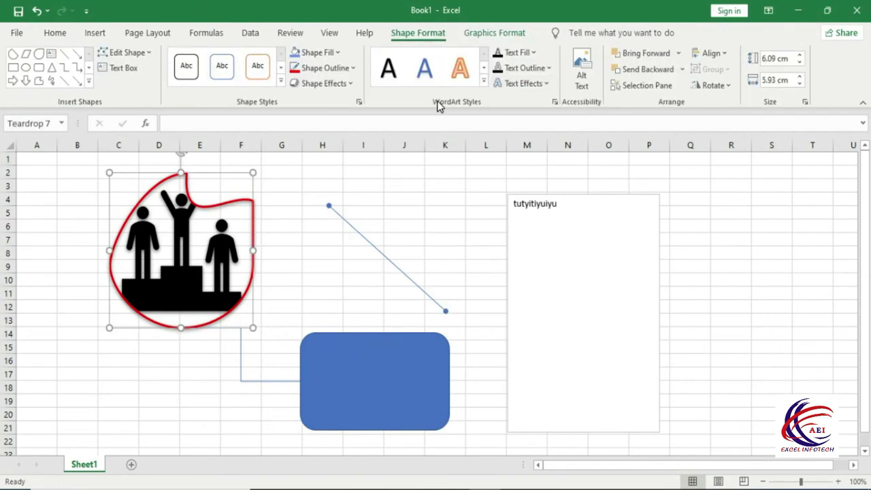
- Apply the dark patterned WordArt style to the text box's text
left_click_drag(572, 211, 469, 200)
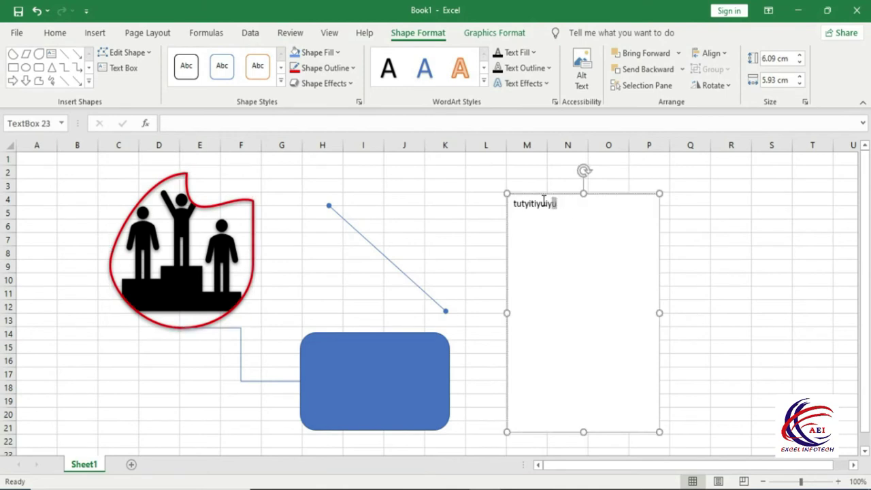
left_click(483, 81)
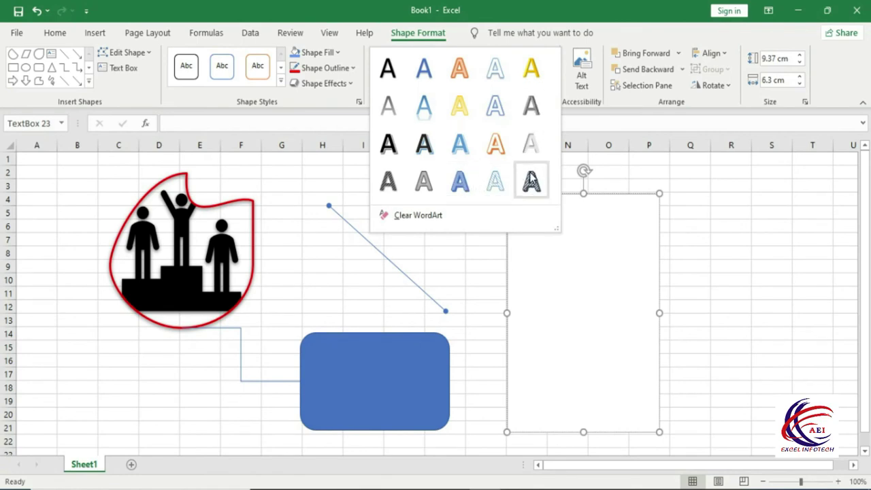
left_click(531, 181)
left_click(561, 225)
type("tsrtyfdyrsyu")
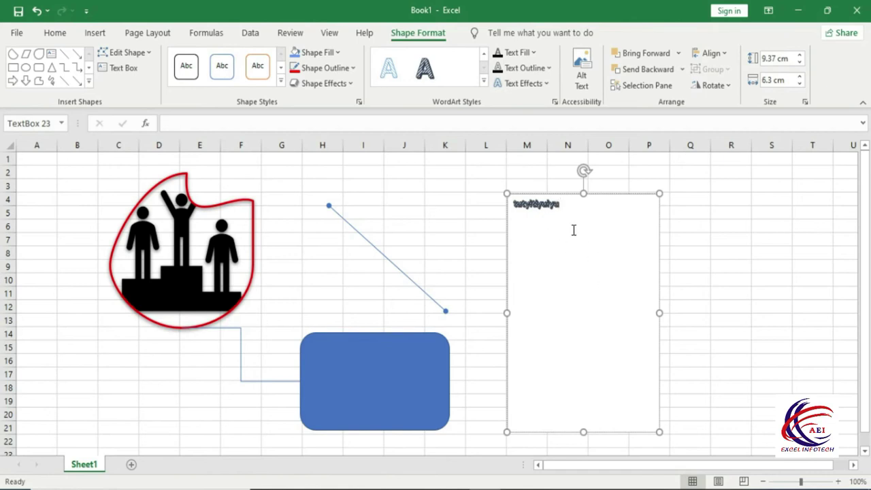
- Colour all the text with an orange fill and a red outline
scroll(756, 303, "up", 4)
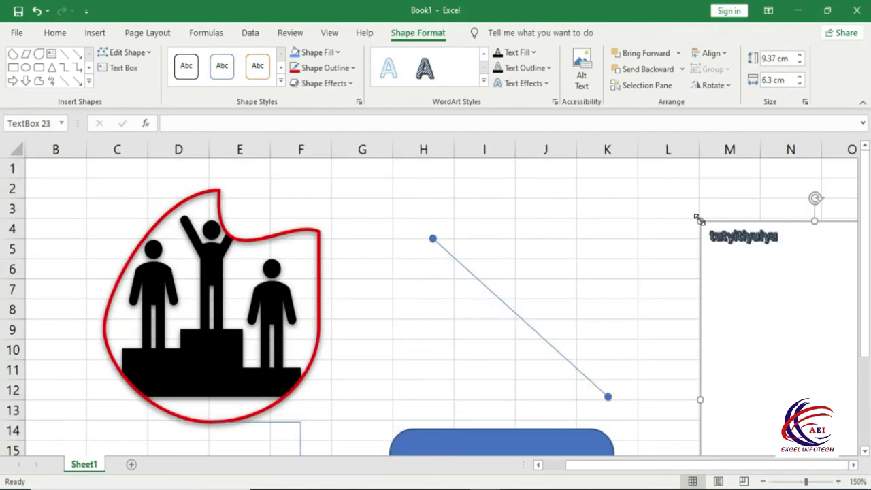
left_click(533, 53)
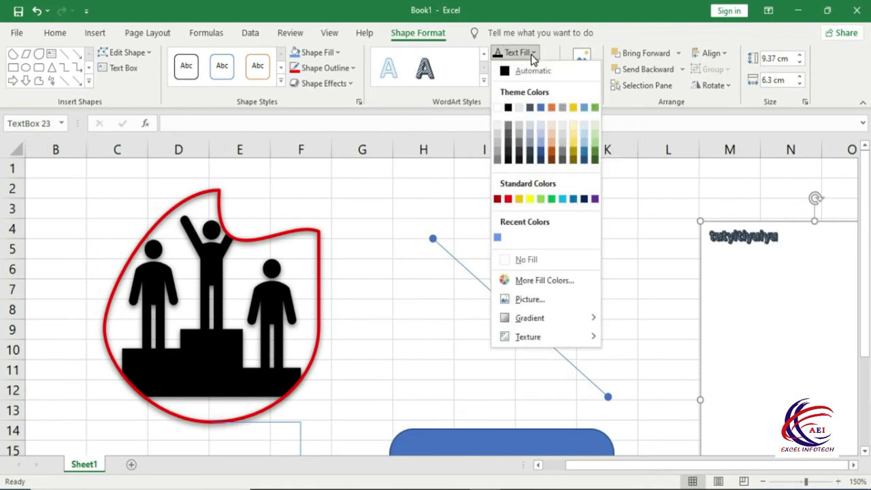
left_click(551, 149)
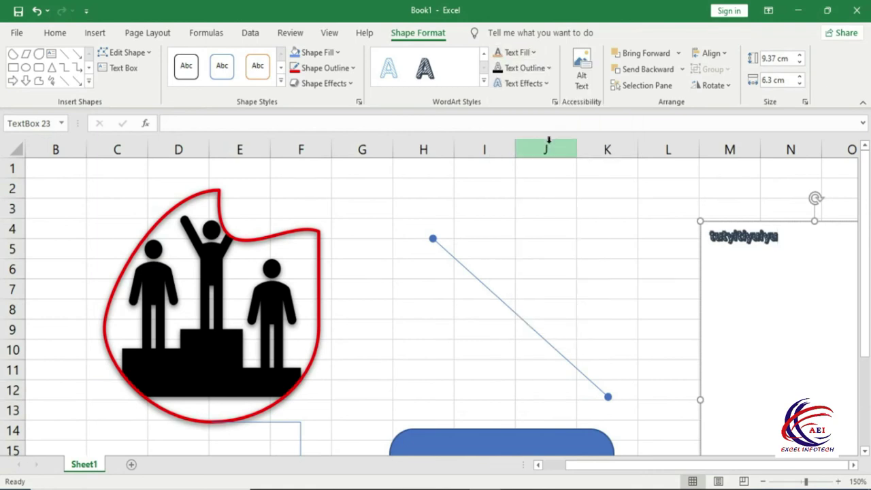
left_click(550, 68)
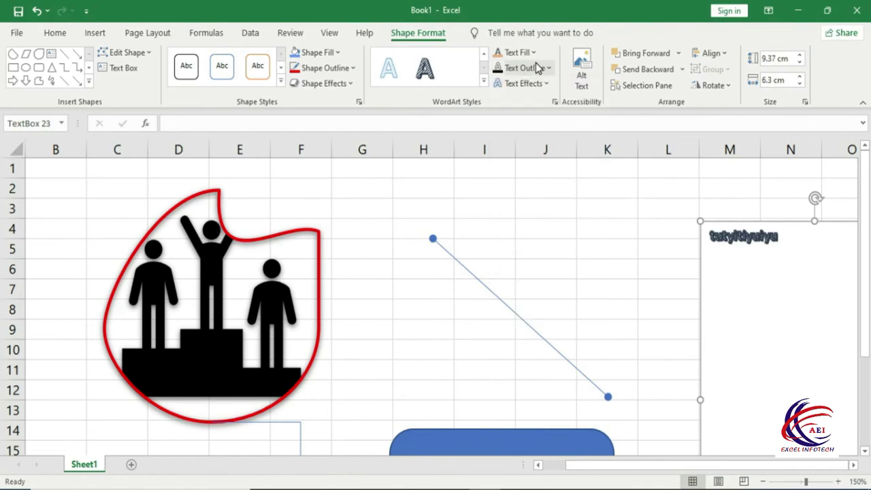
left_click(508, 215)
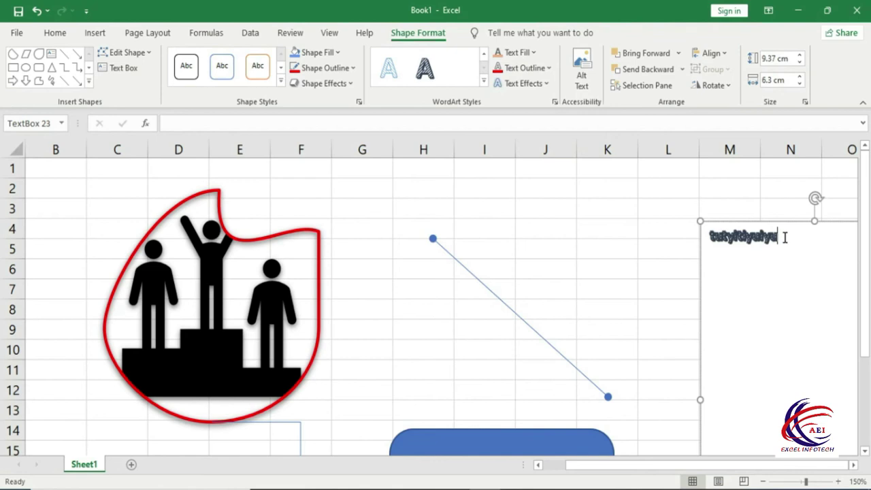
key("ctrl+a")
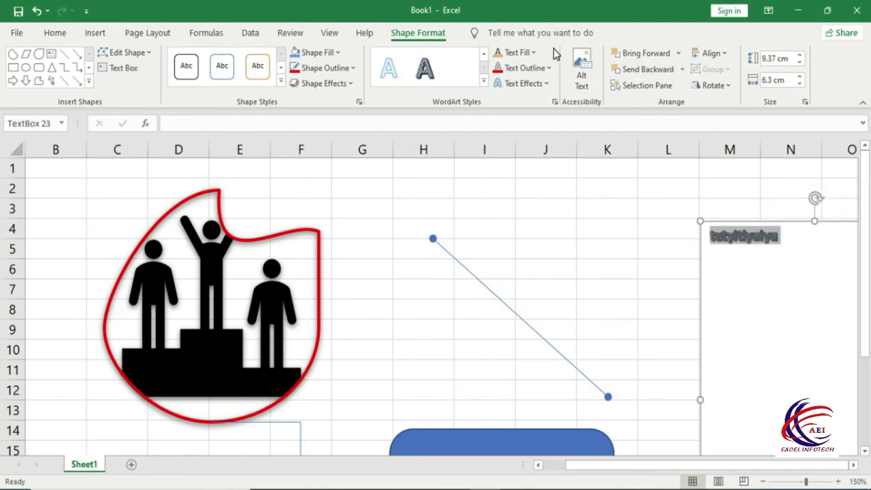
left_click(534, 52)
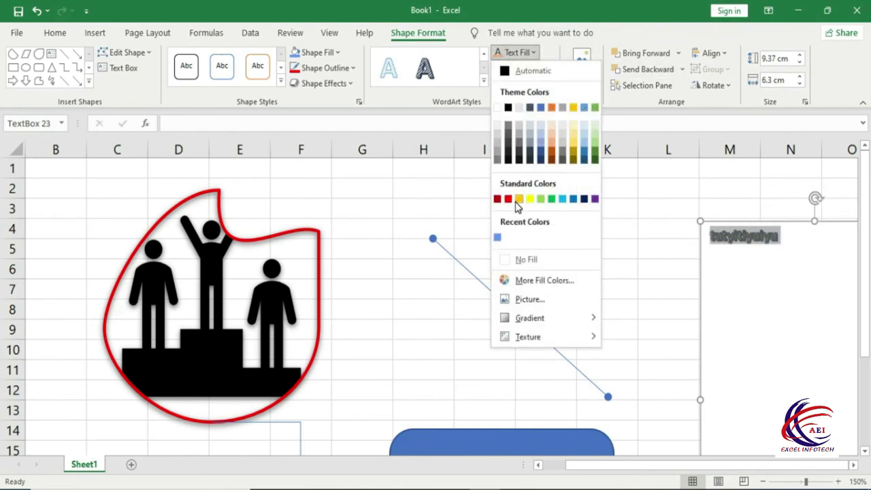
left_click(518, 199)
left_click(548, 68)
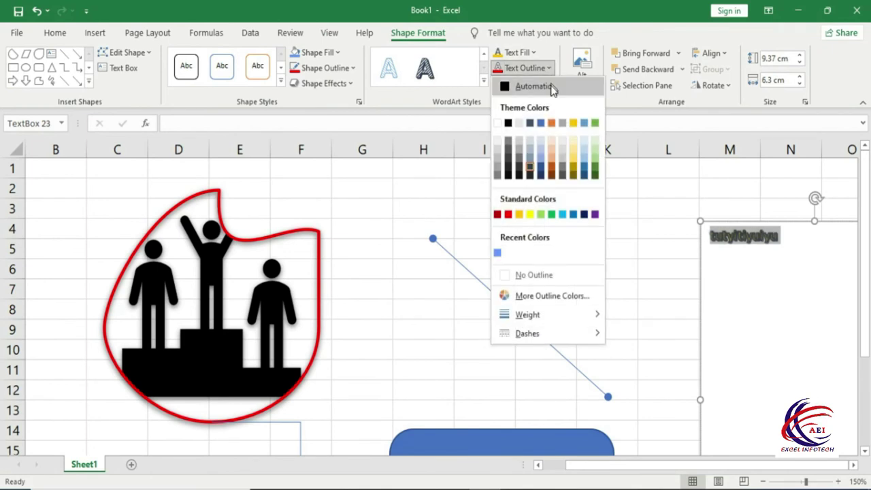
left_click(508, 214)
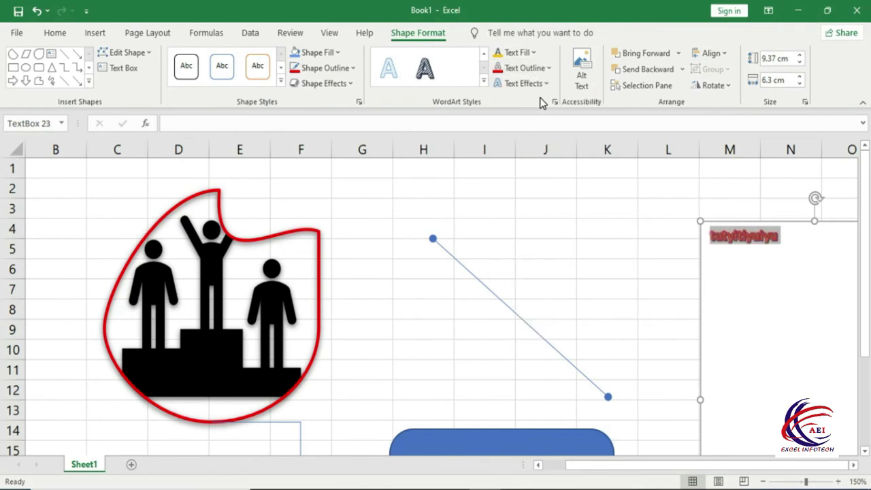
- Add a bevel text effect to the text
left_click(548, 85)
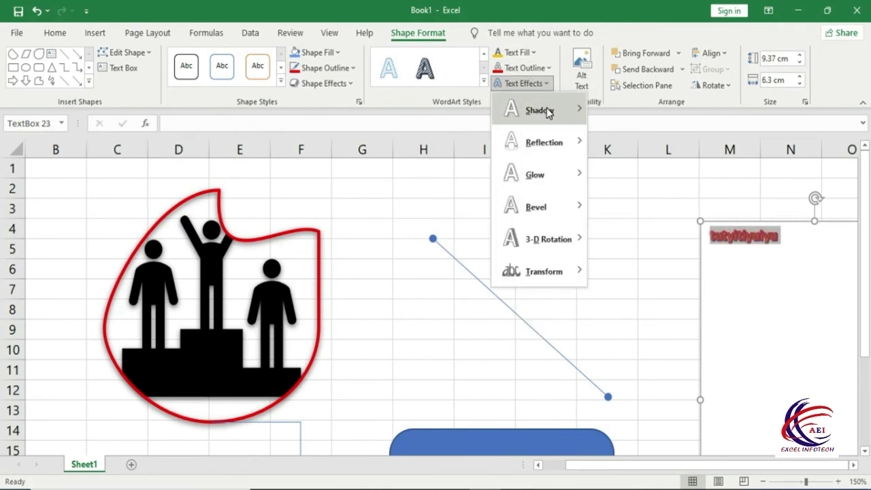
mouse_move(546, 176)
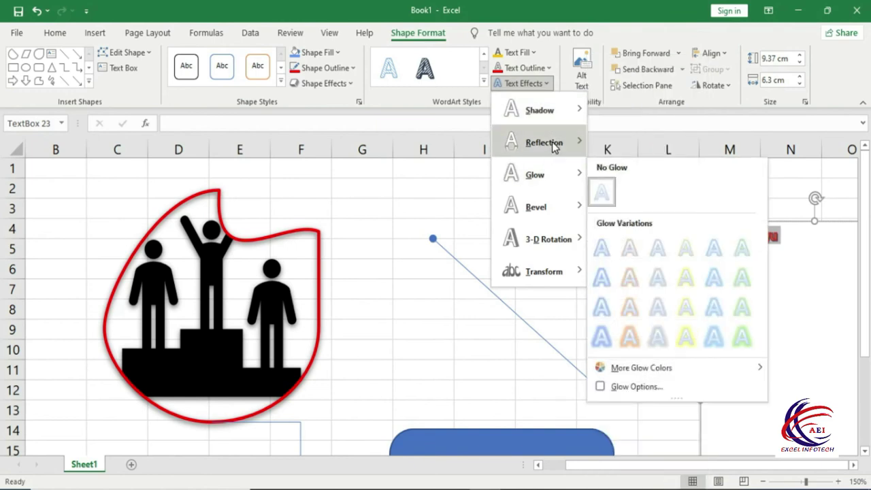
mouse_move(553, 142)
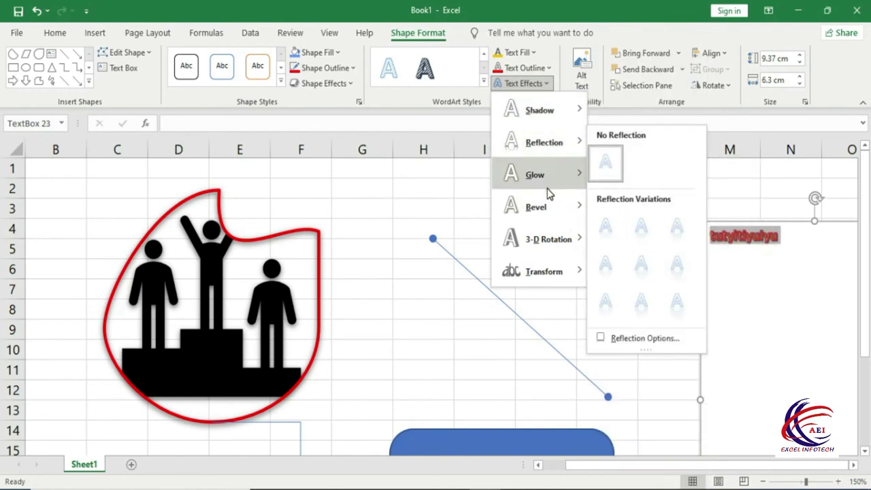
mouse_move(547, 208)
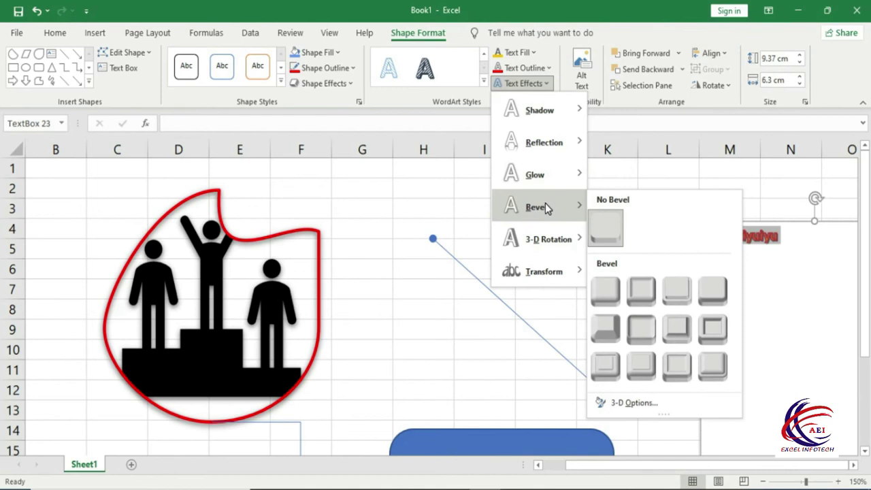
left_click(612, 299)
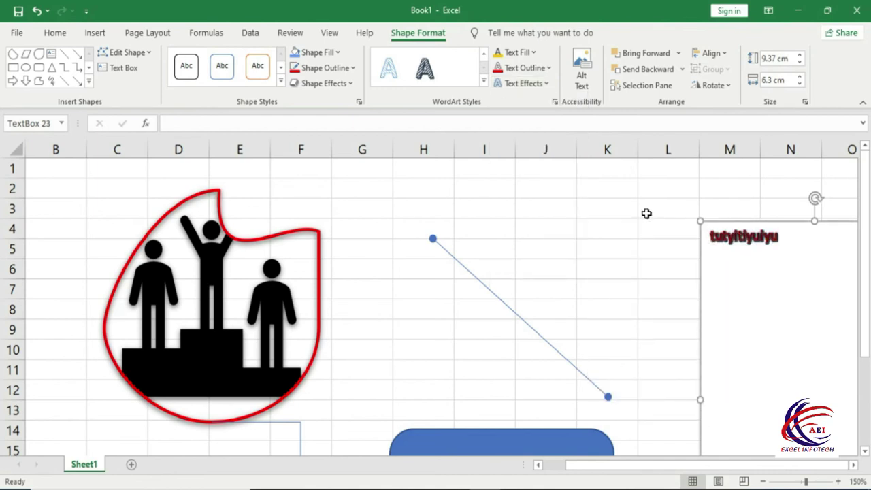
- Give the red teardrop the alt text 'this is a shape', then move the blue rounded rectangle up-right
left_click(585, 65)
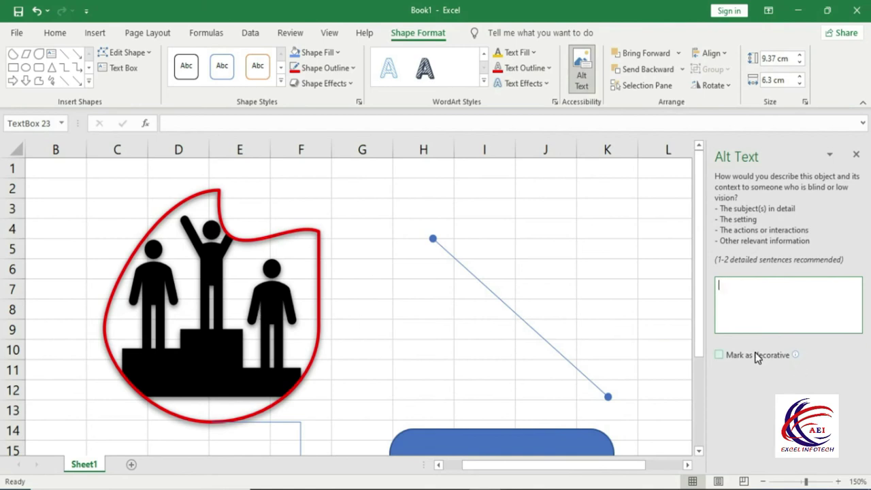
left_click(173, 258)
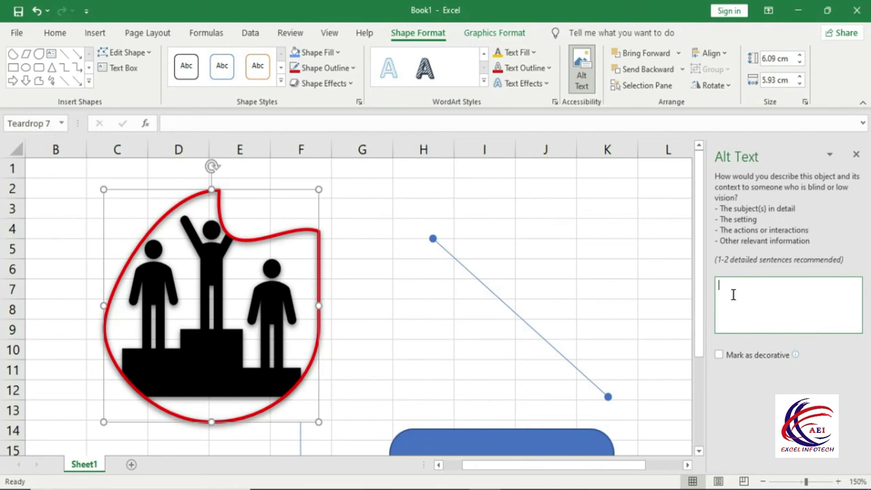
type("this is a shape")
left_click(856, 155)
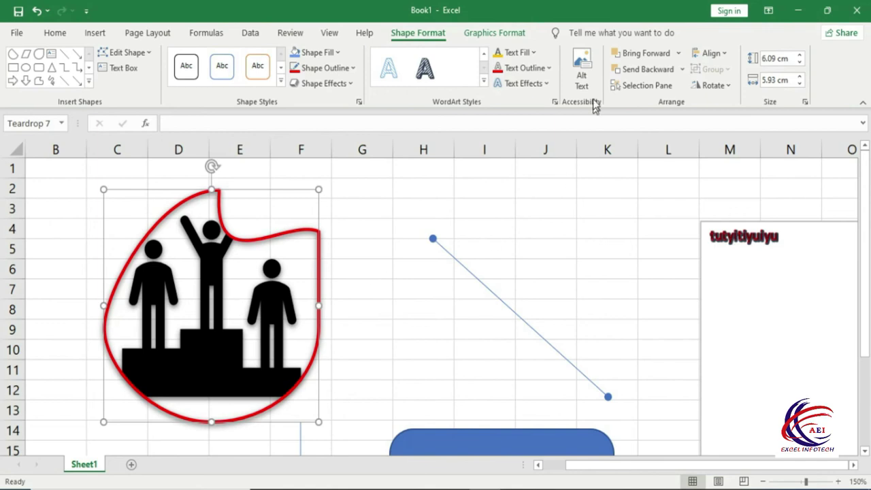
left_click(581, 68)
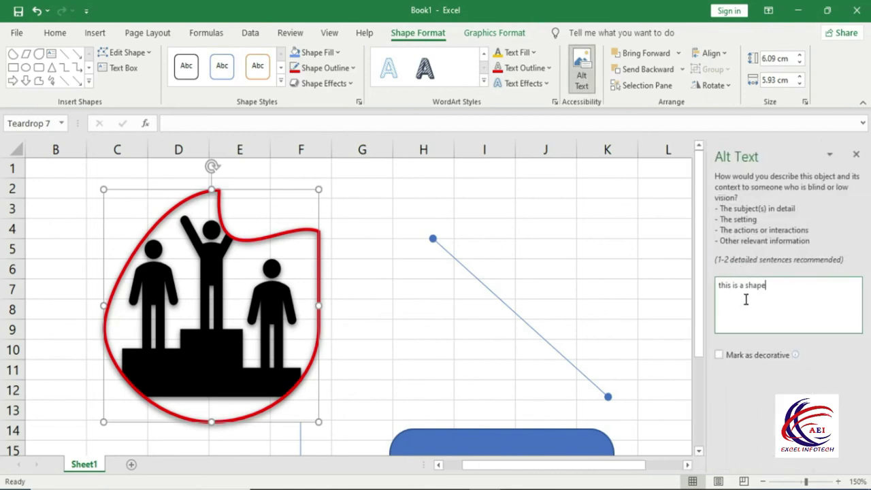
left_click(856, 155)
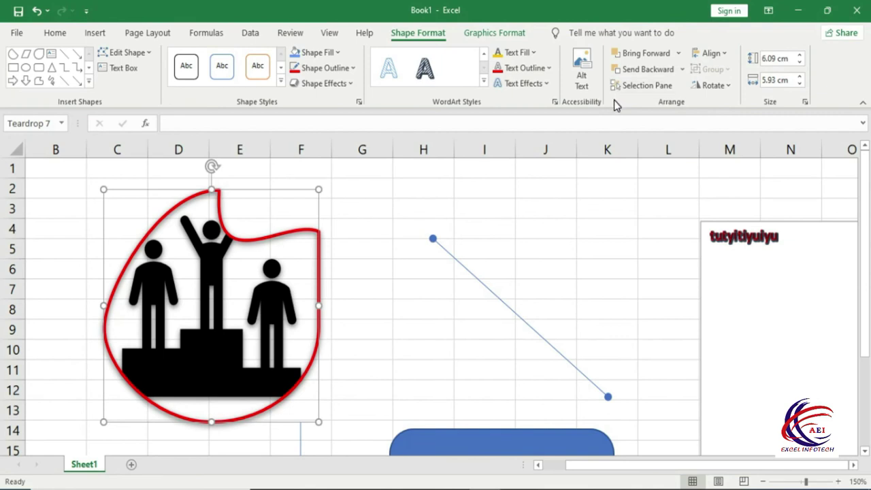
left_click_drag(482, 442, 494, 365)
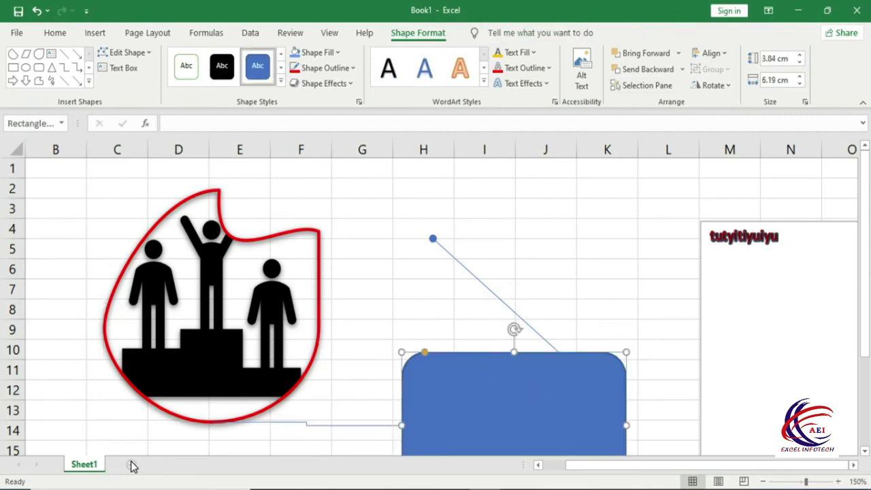
- Add Sheet2 and draw a rectangle over cells F7 to I13
left_click(131, 464)
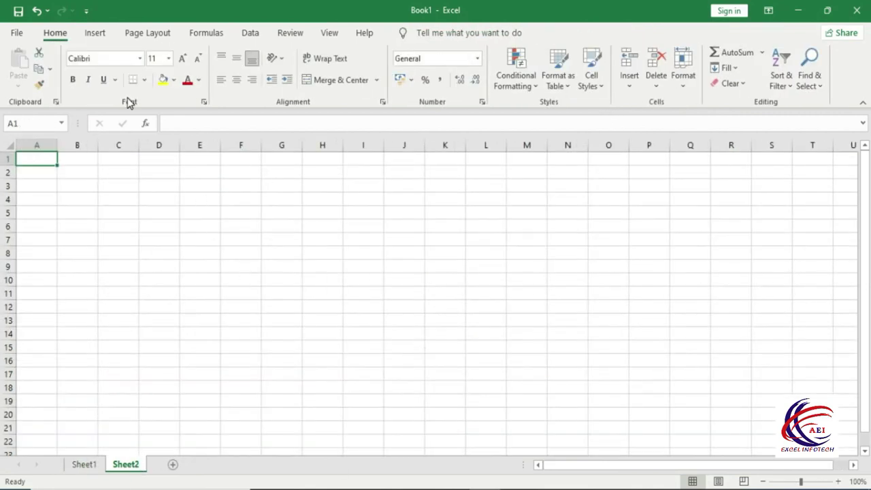
left_click(102, 34)
left_click(154, 72)
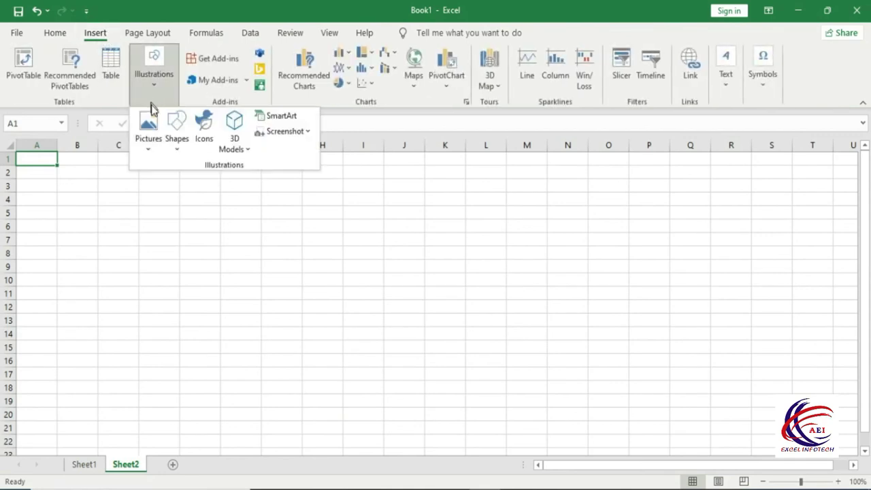
left_click(176, 129)
left_click(250, 182)
left_click_drag(251, 230, 380, 323)
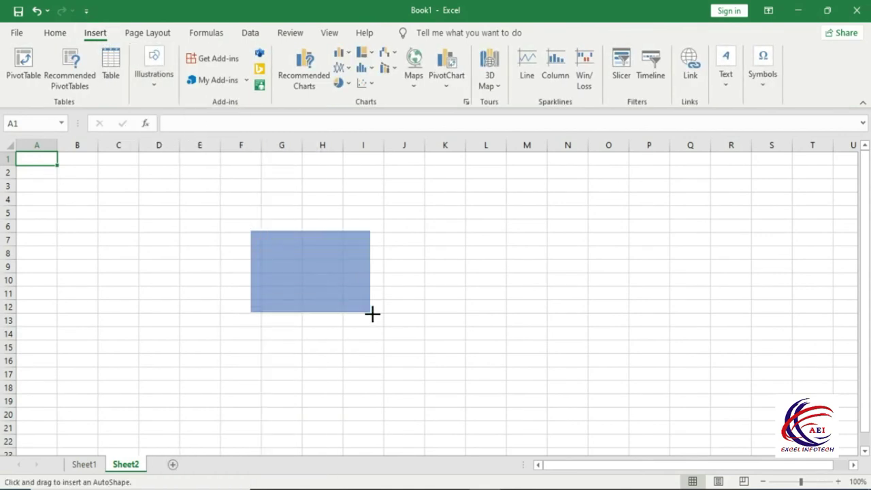
- Draw a black triangle overlapping the rectangle, layered in front of it
left_click(53, 68)
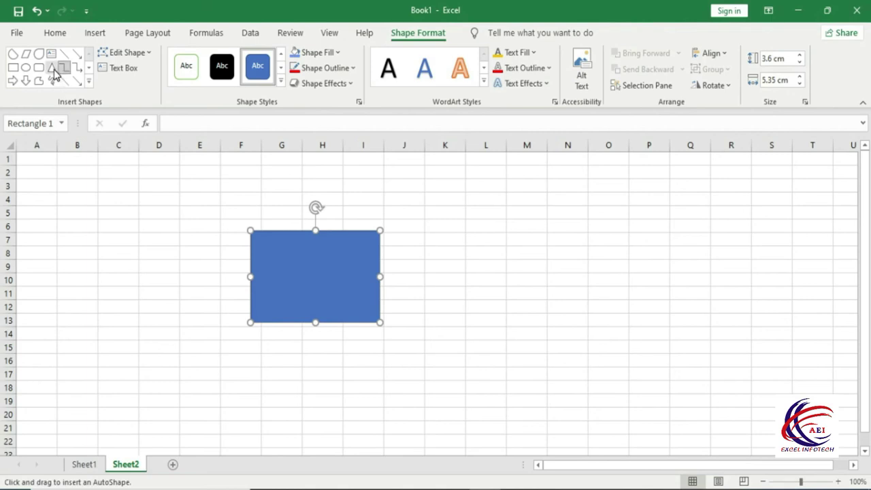
left_click_drag(376, 225, 511, 346)
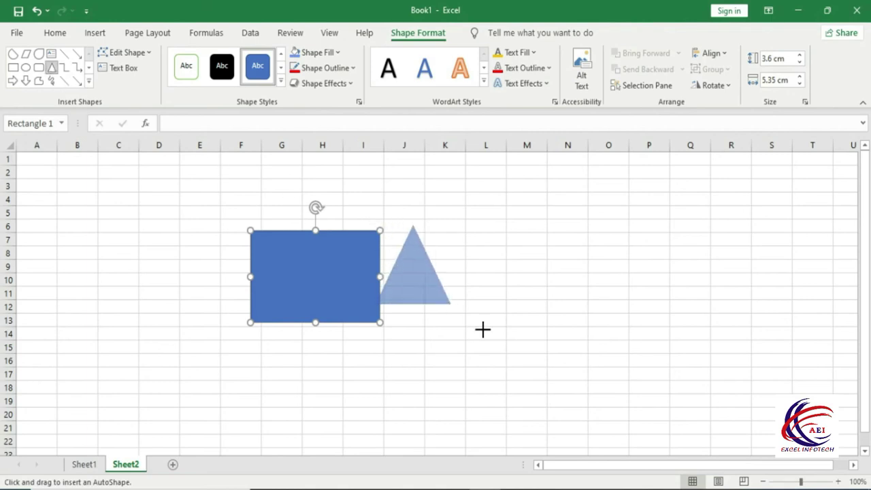
left_click(222, 66)
left_click_drag(449, 301, 378, 290)
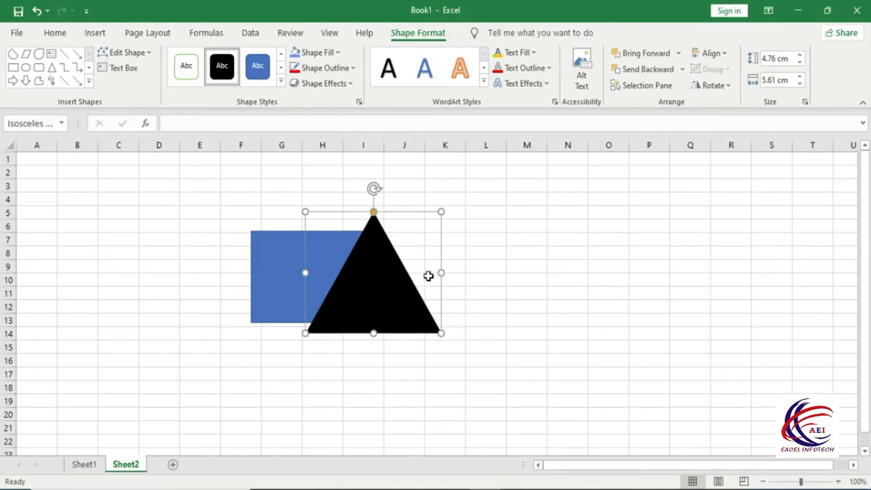
left_click(647, 70)
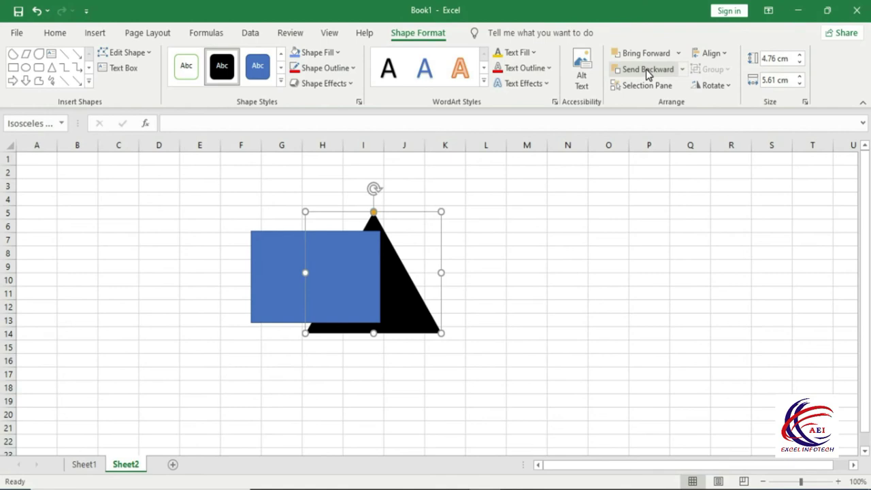
left_click(649, 54)
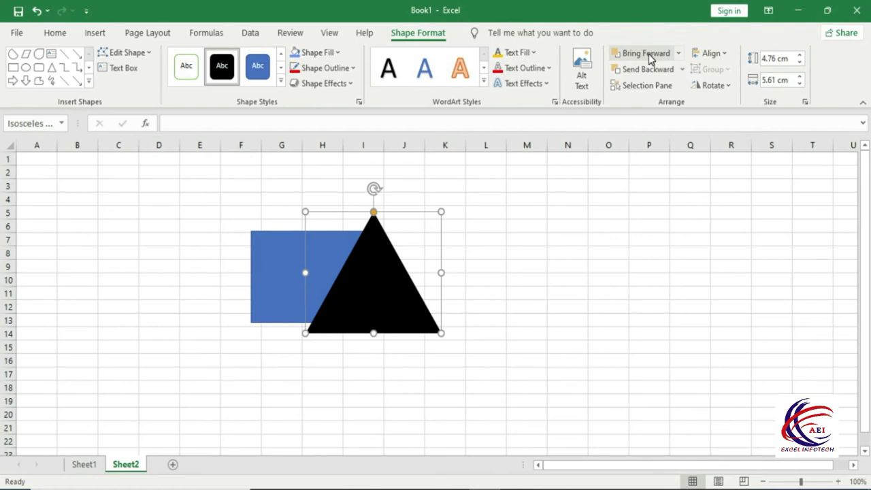
left_click(678, 53)
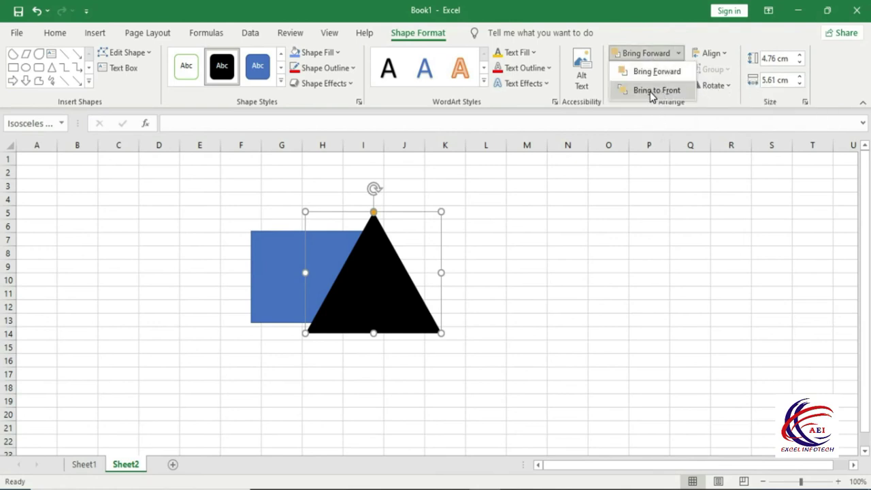
left_click(579, 200)
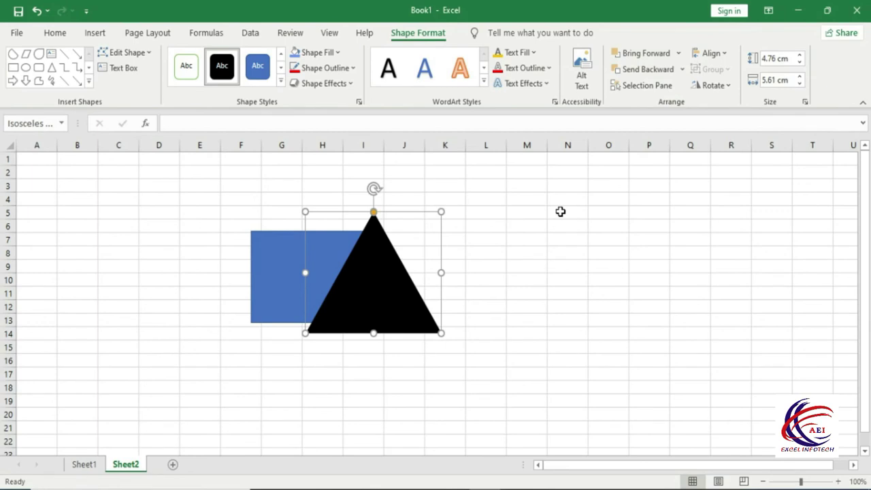
- Draw a large rounded rectangle, style it orange, and move it over the blue rectangle
left_click(39, 67)
left_click_drag(196, 172, 450, 352)
left_click_drag(424, 309, 558, 344)
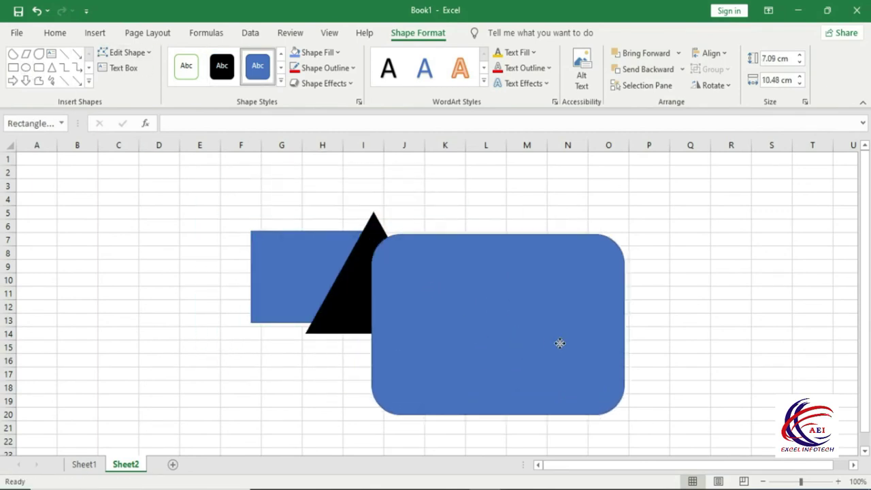
left_click(280, 80)
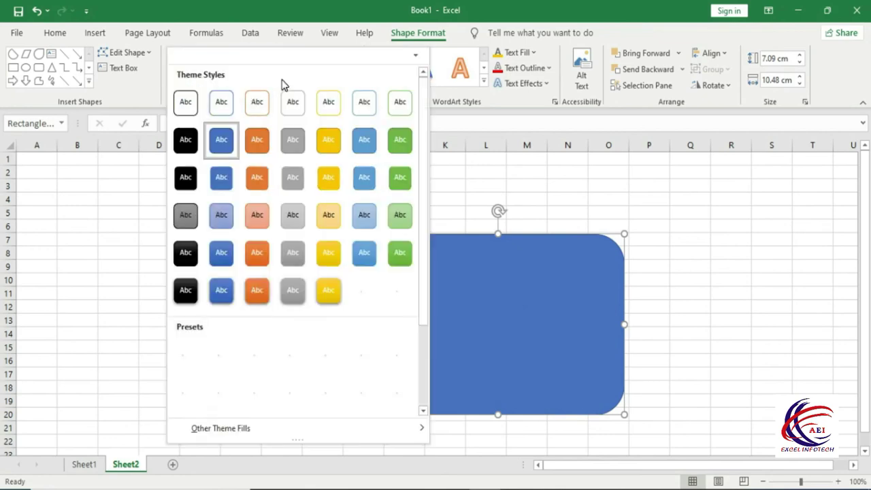
left_click(256, 136)
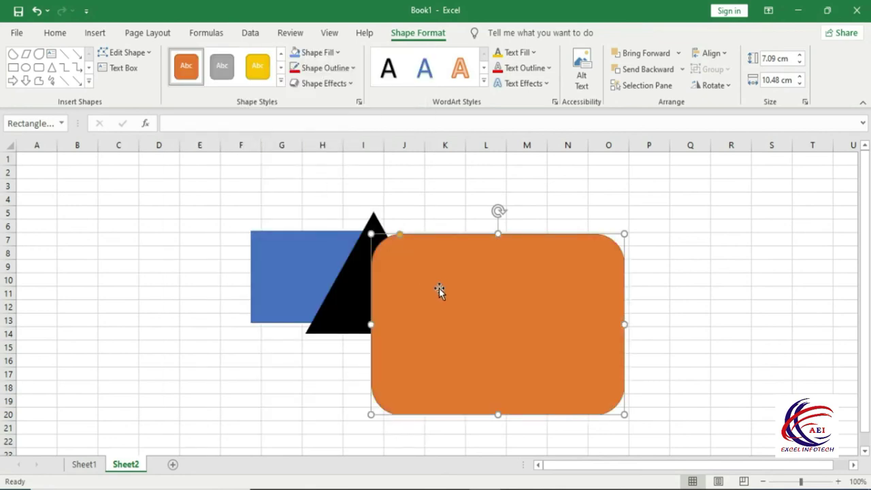
mouse_move(463, 278)
left_mouse_down()
mouse_move(321, 314)
mouse_move(325, 298)
left_mouse_up()
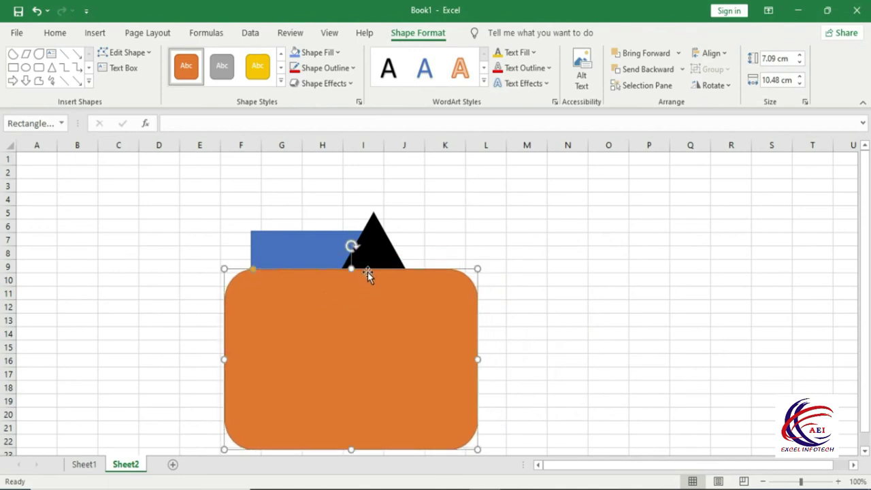
- Bring the orange shape to the front, covering the lower parts of the rectangle and triangle
left_click(643, 70)
left_click(643, 71)
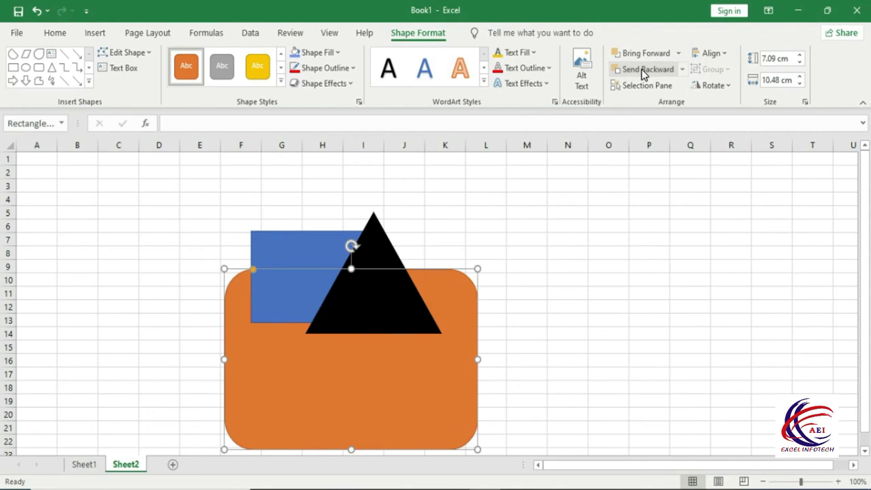
left_click(645, 54)
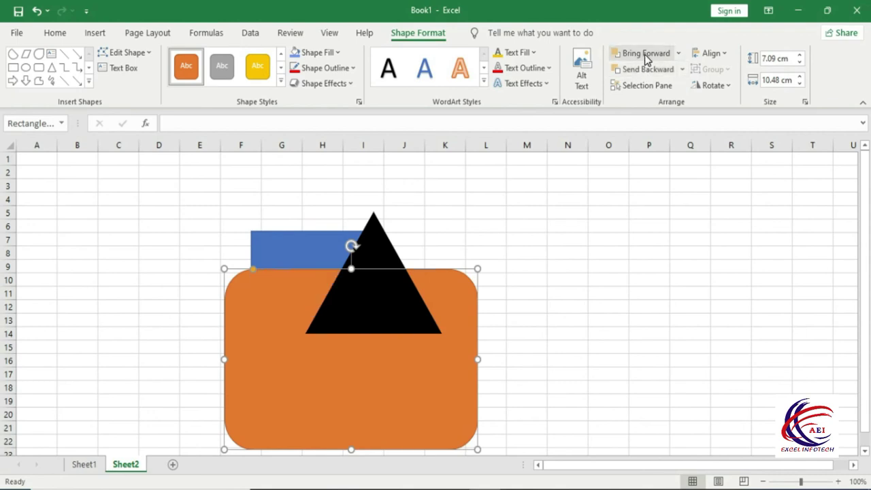
left_click(645, 54)
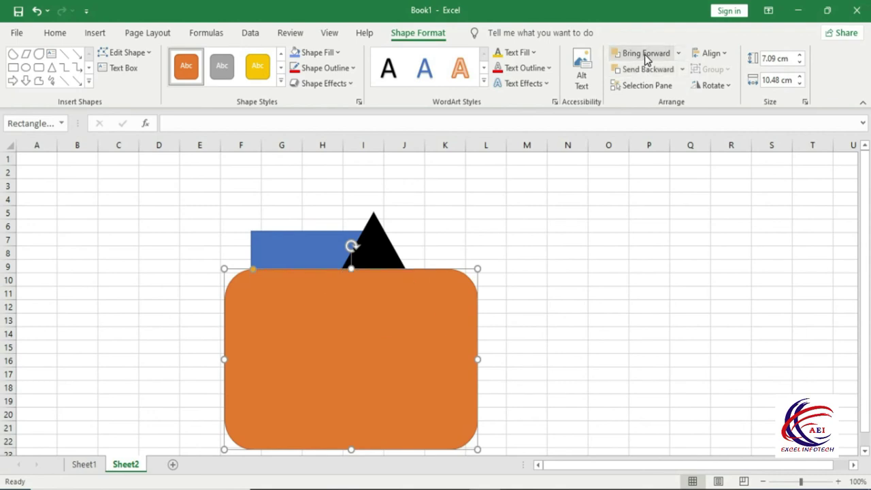
left_click(681, 71)
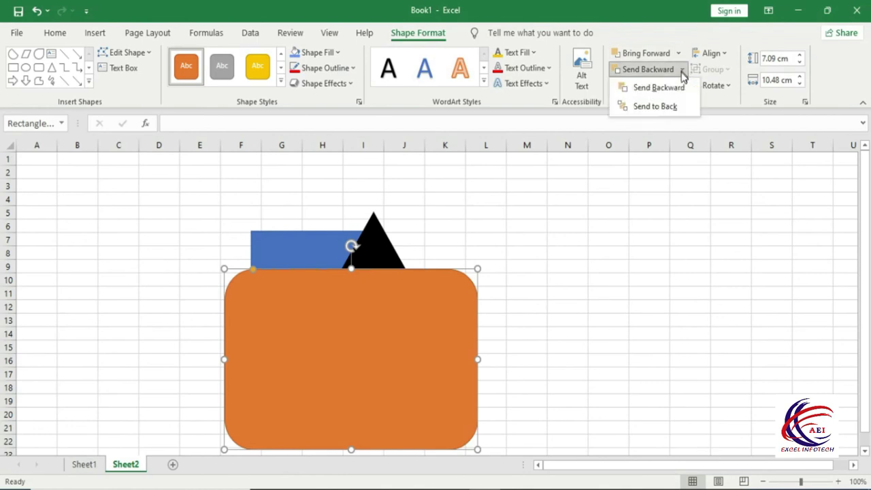
left_click(671, 110)
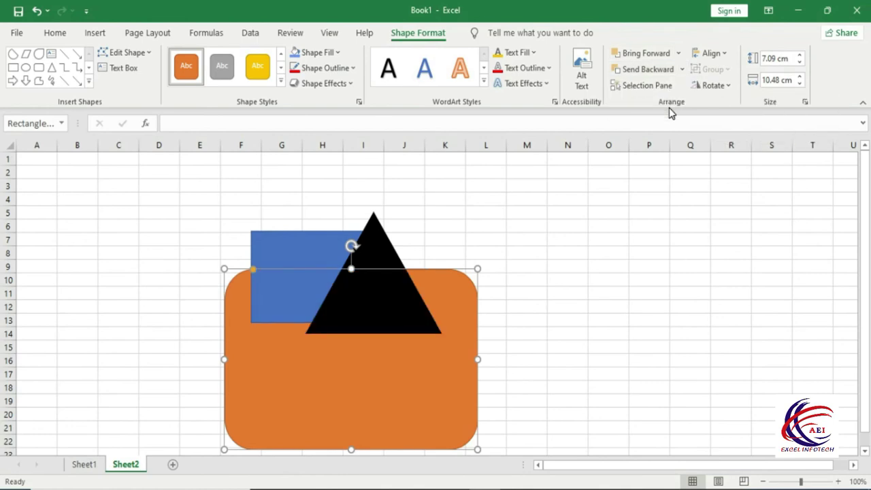
left_click_drag(473, 338, 480, 266)
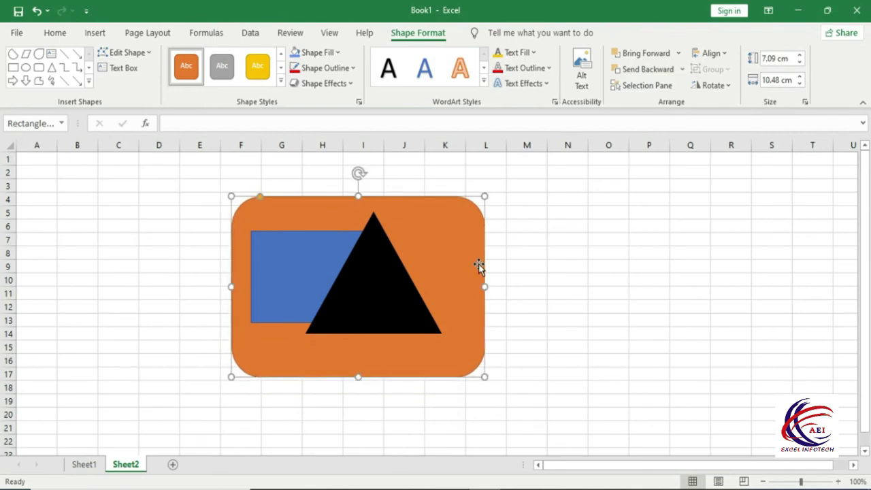
left_click(678, 56)
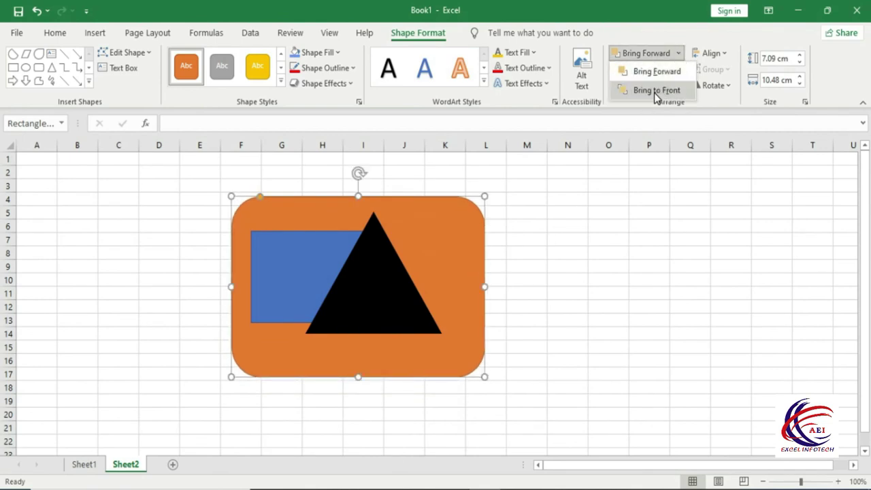
left_click(658, 88)
left_click_drag(382, 240, 421, 342)
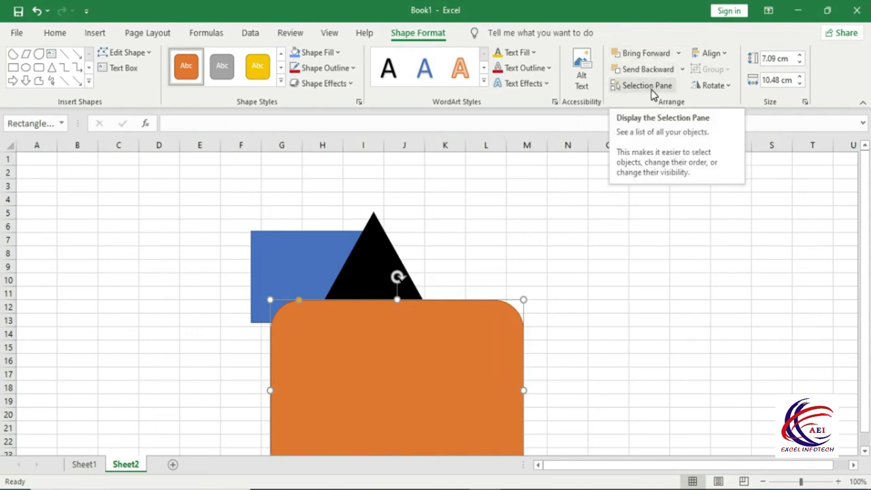
left_click(649, 89)
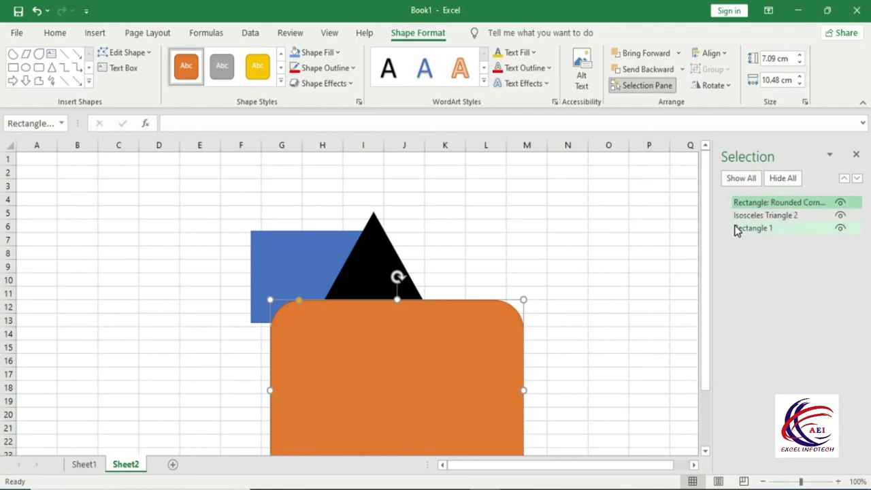
left_click(840, 203)
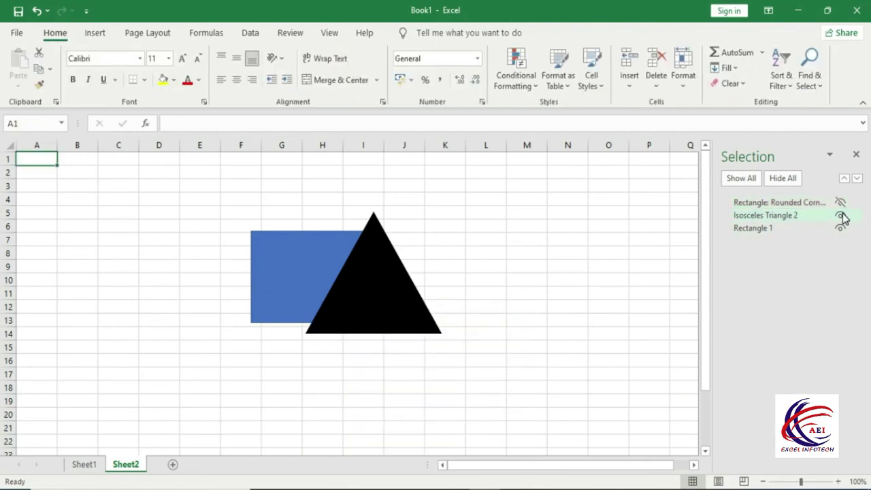
left_click(841, 216)
left_click(841, 229)
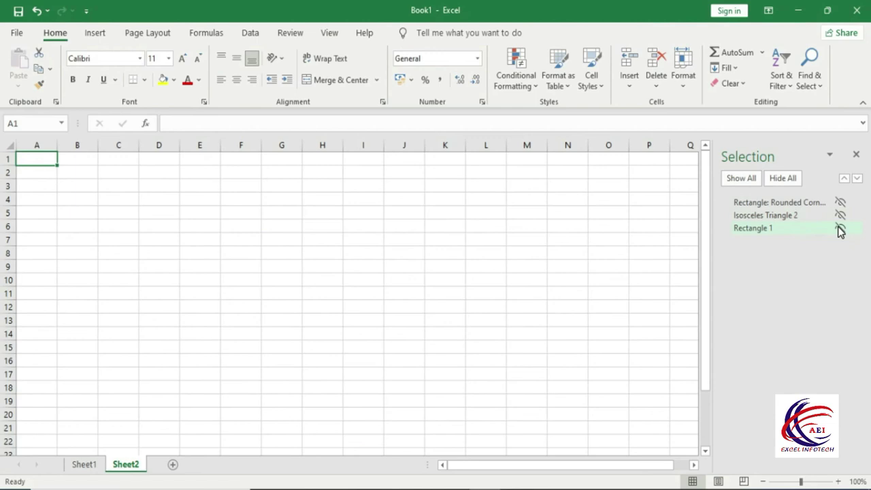
left_click(840, 230)
left_click(841, 215)
left_click(841, 203)
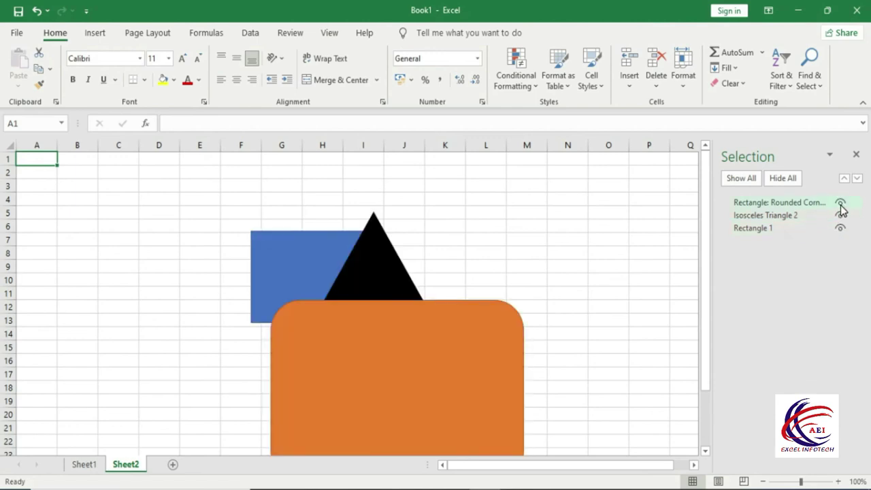
left_click(856, 154)
- Move the orange rounded rectangle to the right, clear of the other shapes
left_click(374, 338)
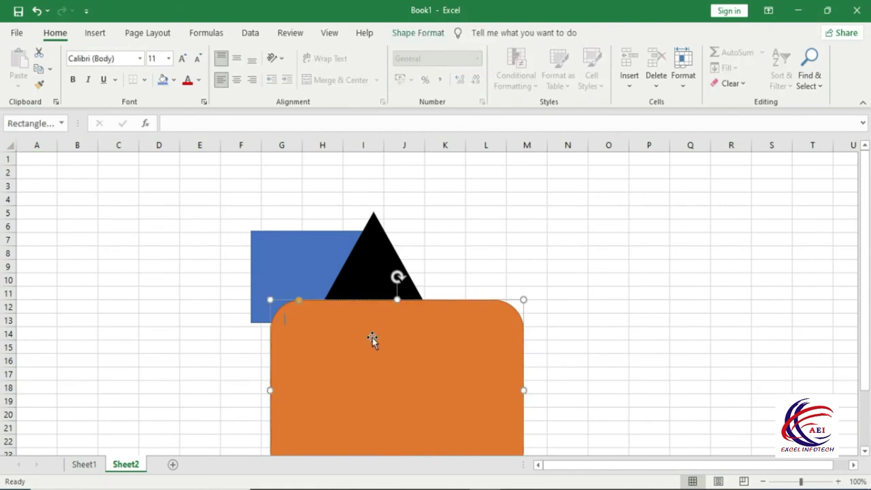
left_click(407, 32)
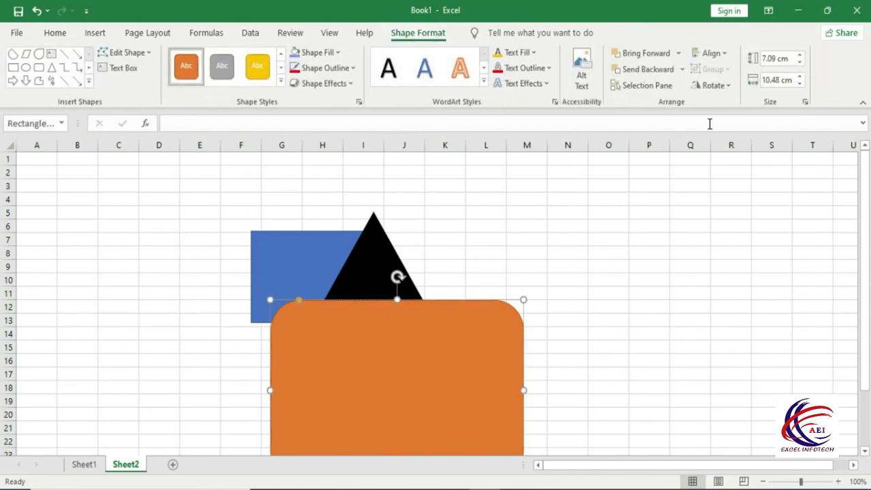
left_click(721, 57)
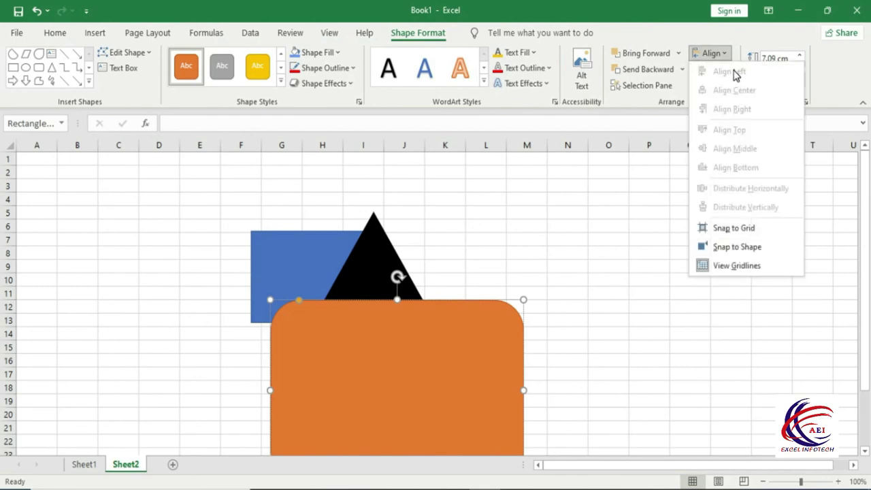
left_click(463, 268)
left_click_drag(428, 352, 622, 273)
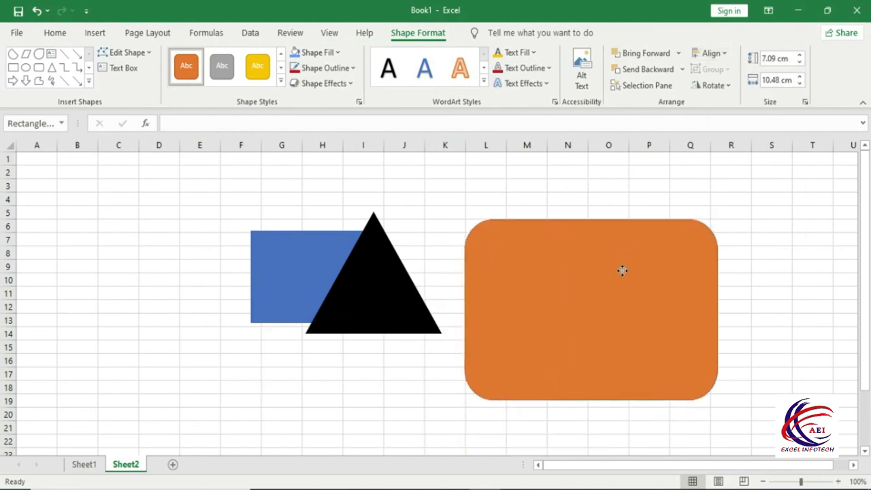
- Left-align the orange shape with the triangle and move the pair to the lower right
left_click(390, 288, "shift")
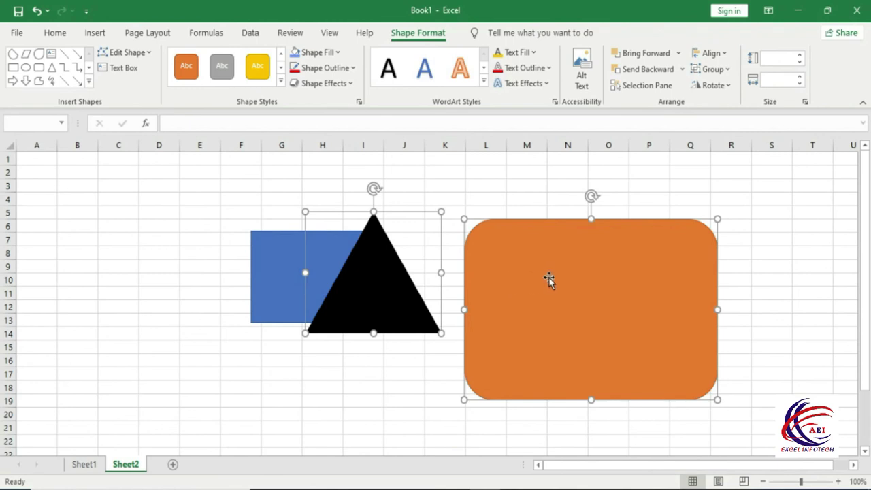
left_click(724, 54)
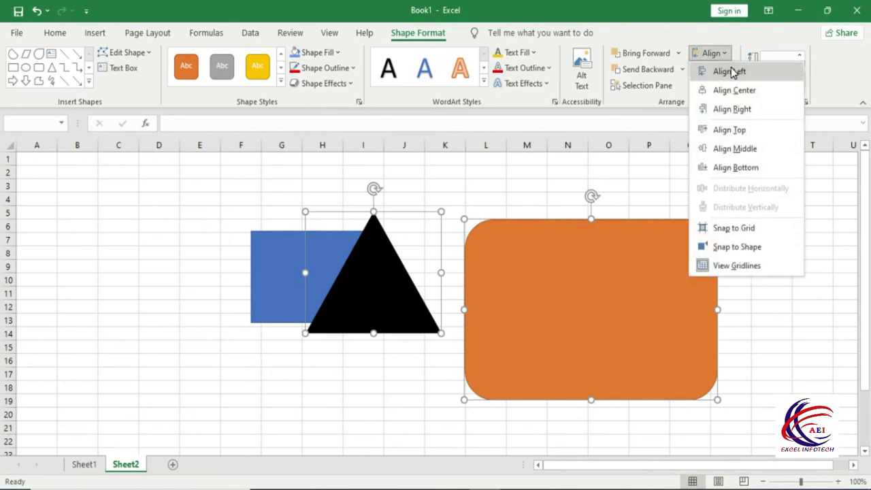
left_click(730, 71)
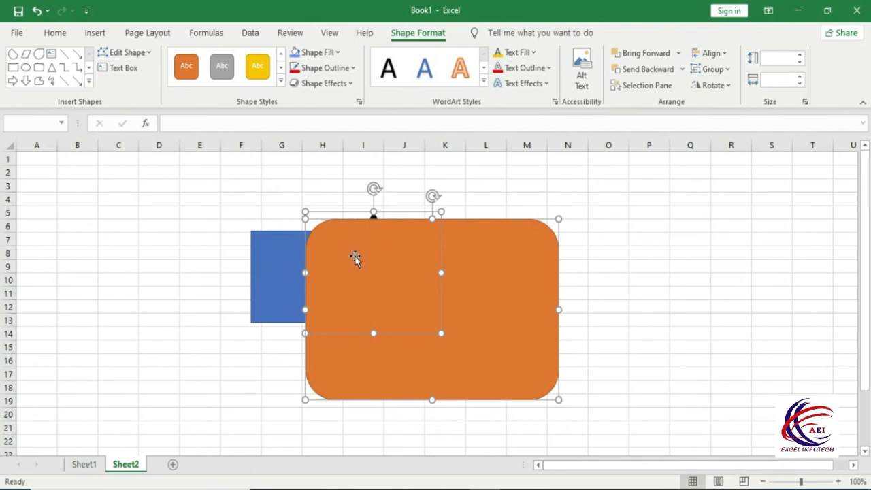
left_click_drag(472, 301, 667, 359)
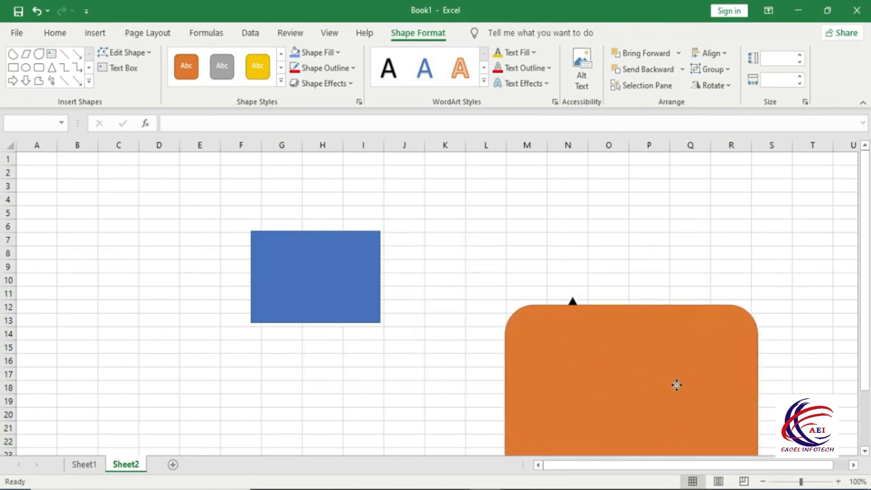
left_click(607, 201)
- Move the black triangle to the upper left, select it with the blue rectangle, and align their left edges
left_click_drag(567, 273, 147, 174)
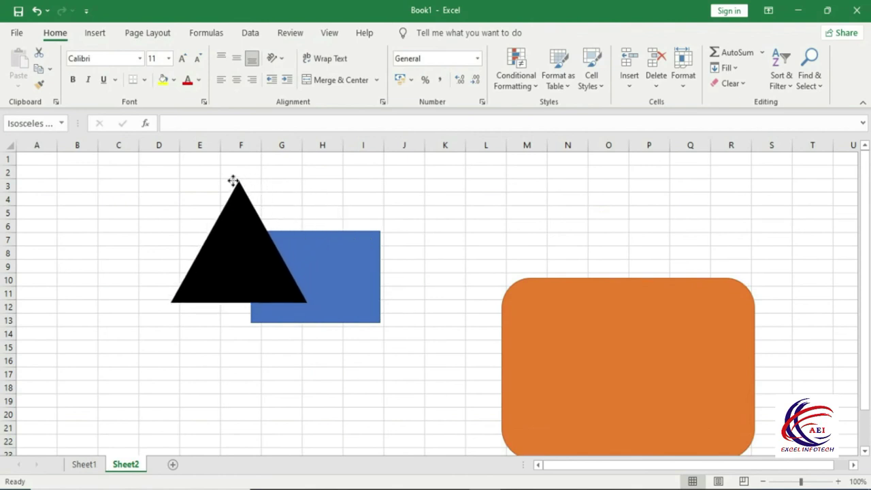
left_click_drag(152, 243, 155, 258)
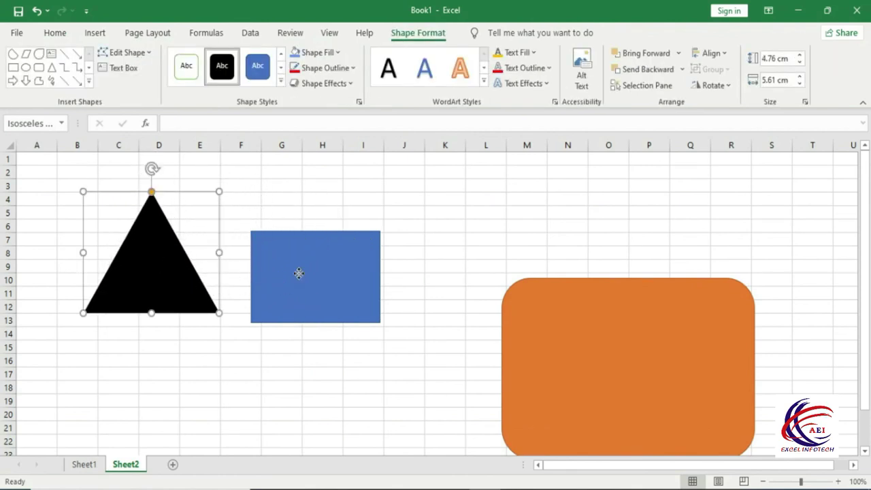
left_click(300, 273, "ctrl")
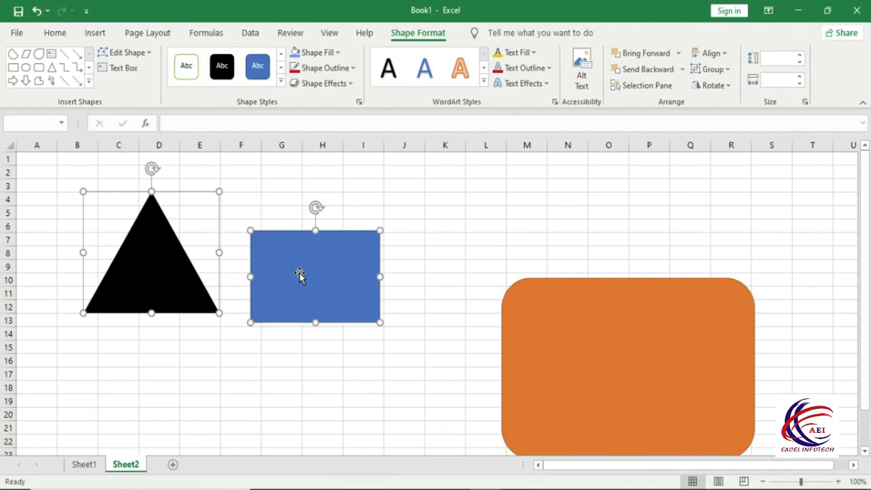
left_click(726, 56)
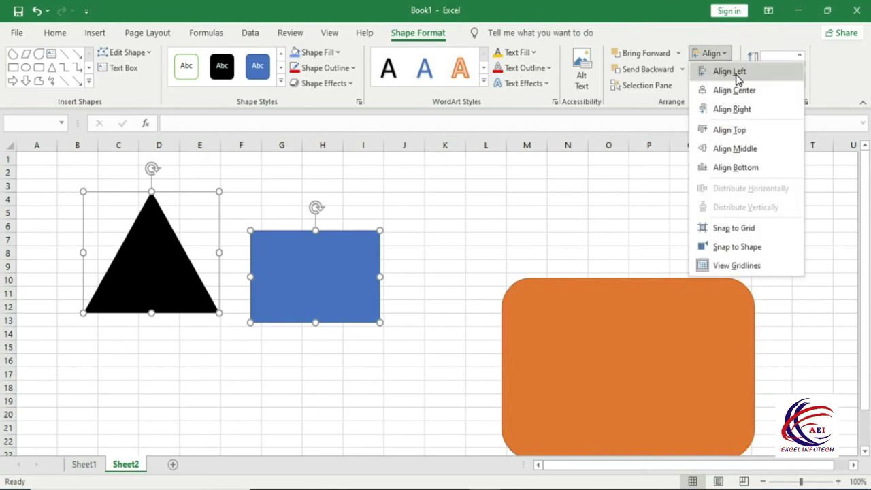
left_click(732, 72)
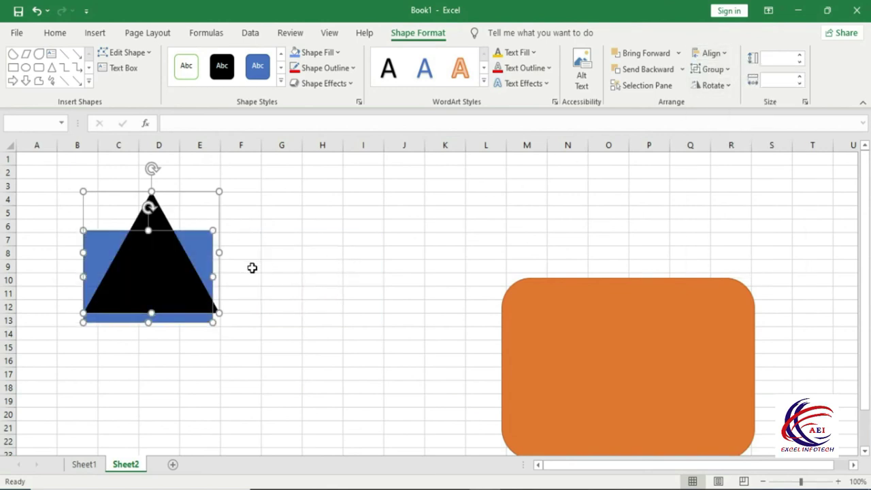
- Try Align Center, Align Right and Align Top on the two shapes
left_click(723, 55)
left_click(735, 94)
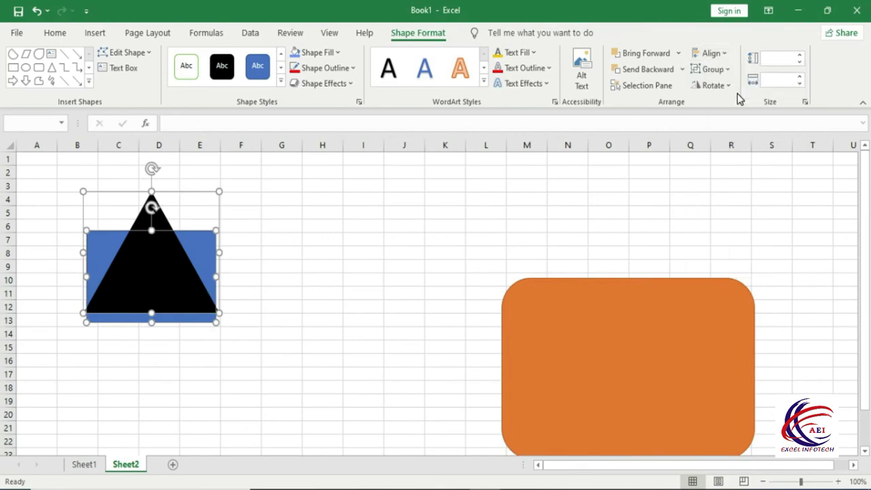
left_click(721, 55)
left_click(734, 110)
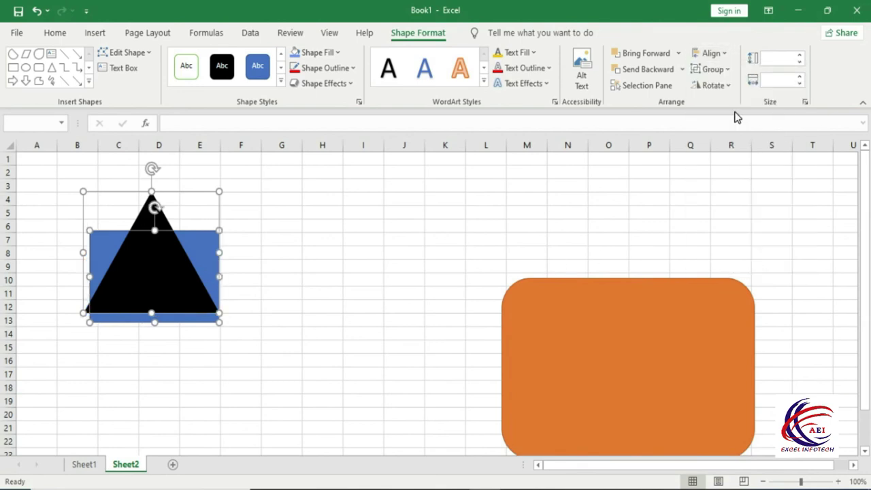
left_click(719, 54)
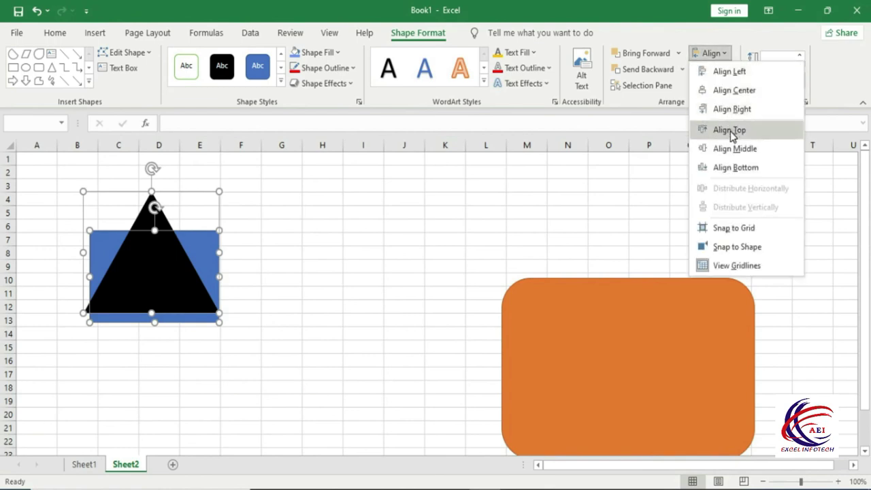
left_click(732, 128)
- Align the shapes by their middles, then by their bottom edges
left_click(726, 54)
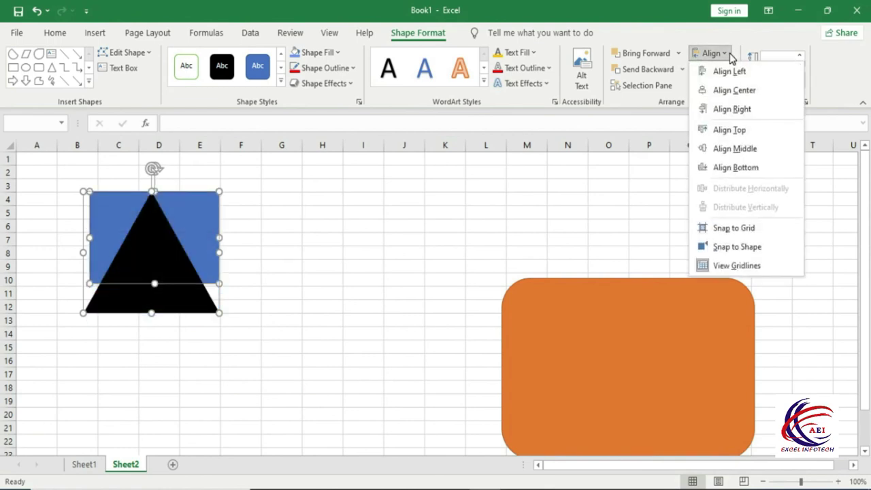
left_click(738, 150)
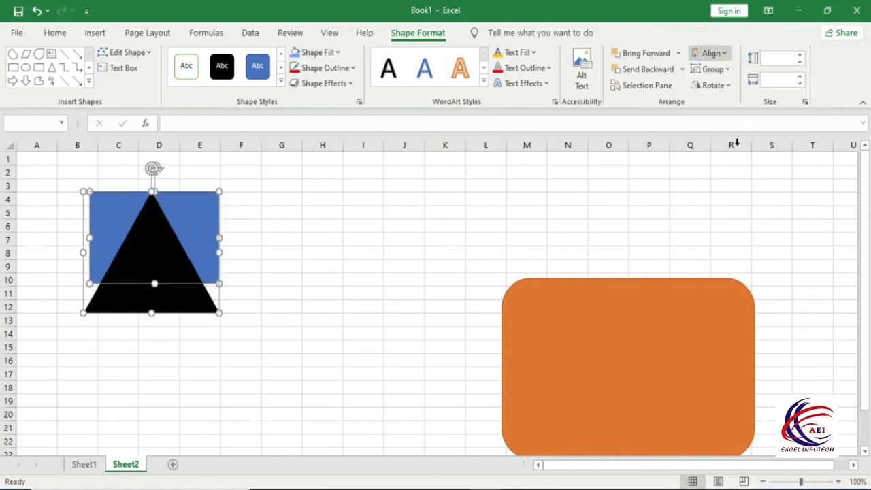
left_click(724, 56)
left_click(735, 167)
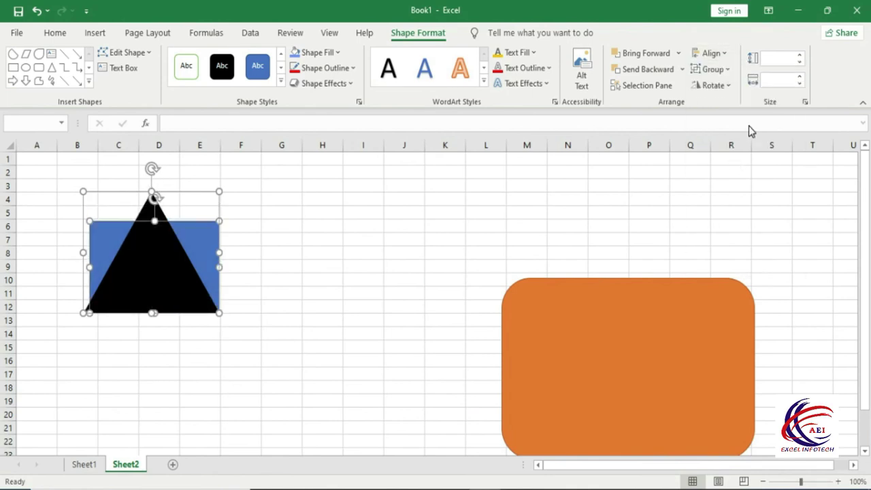
left_click(708, 55)
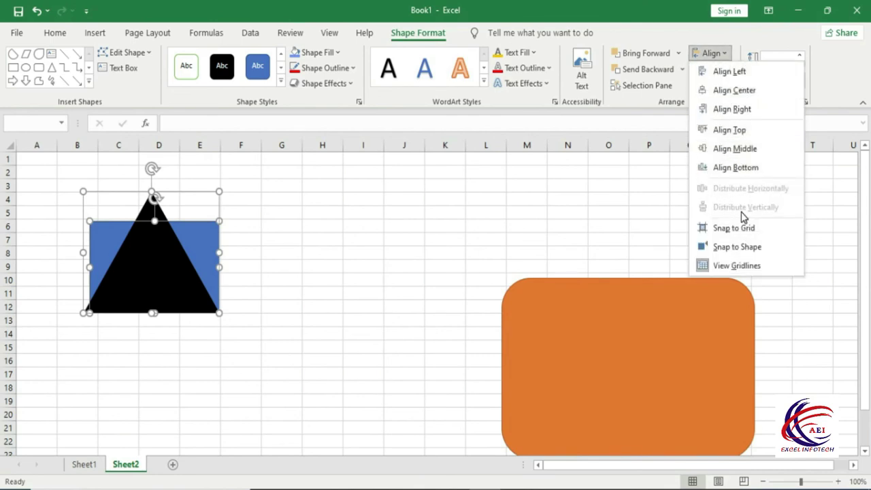
left_click(440, 280)
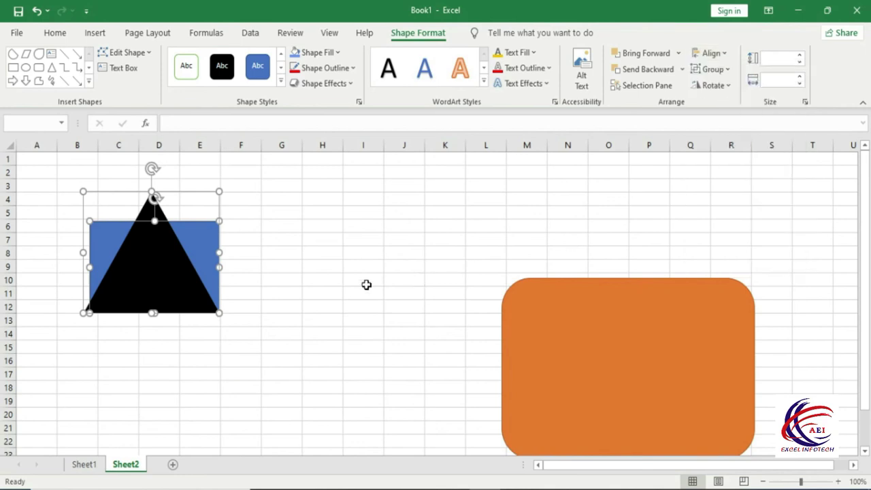
- Move the triangle and rectangle toward columns G–J, placing the triangle below the blue rectangle
mouse_move(184, 279)
left_mouse_down()
mouse_move(387, 295)
mouse_move(387, 239)
mouse_move(413, 327)
left_mouse_up()
left_click(403, 303)
left_click_drag(564, 364, 367, 377)
left_click(367, 377)
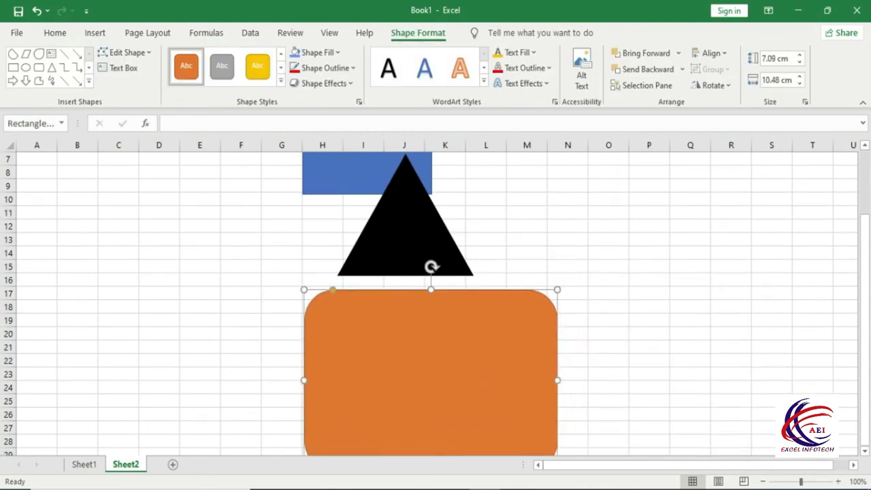
- Select the orange rounded rectangle, triangle and blue rectangle and distribute them horizontally
left_click(763, 481)
left_click(763, 481)
left_click(763, 481)
left_click(763, 481)
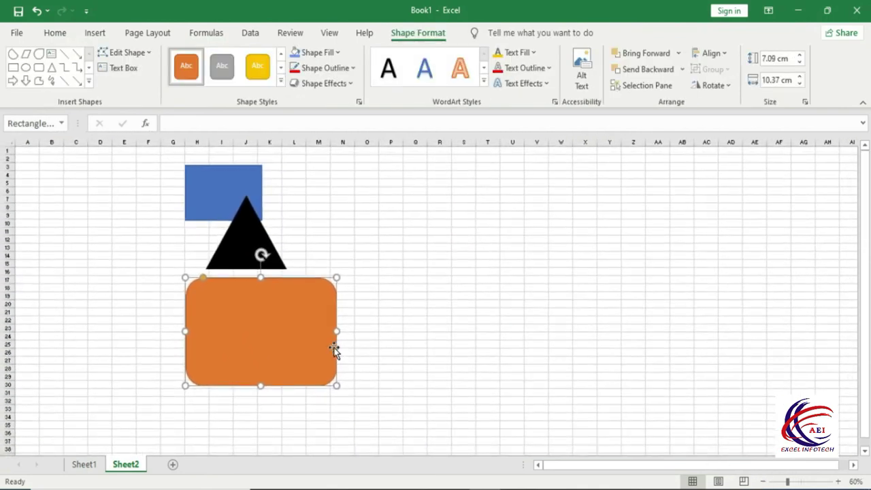
left_click(317, 339)
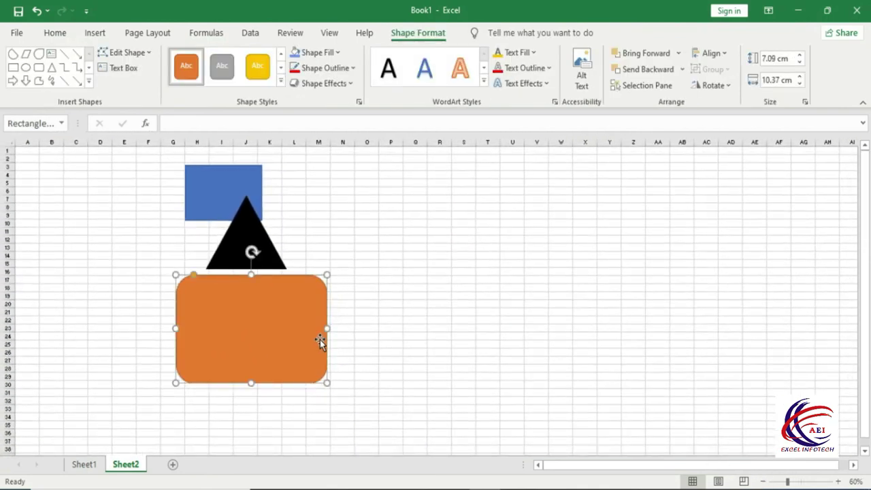
left_click(246, 213, "ctrl")
left_click(244, 184, "ctrl")
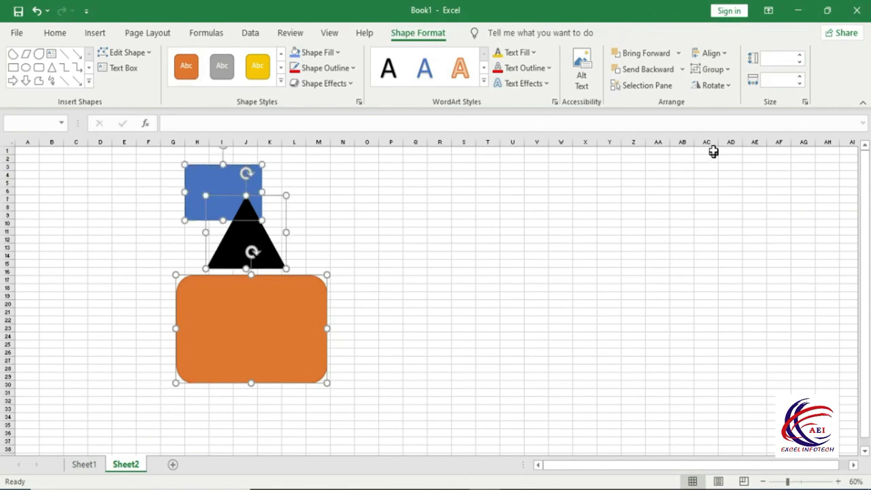
left_click(723, 56)
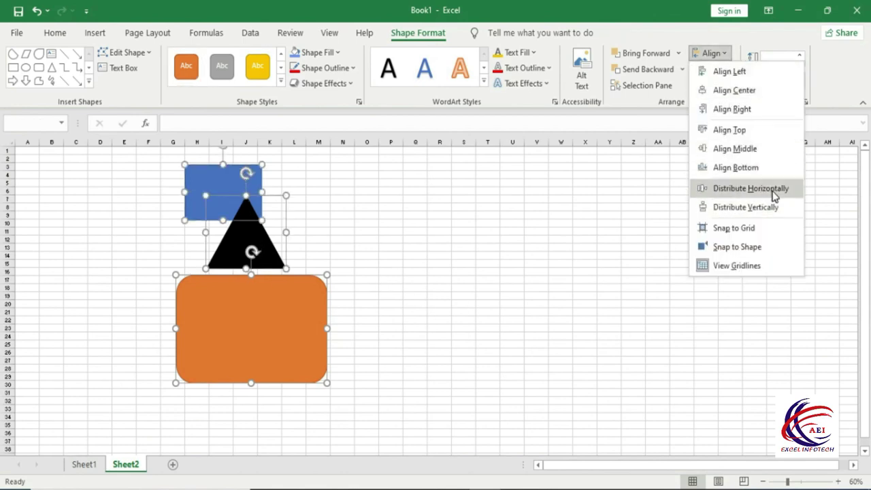
left_click(750, 189)
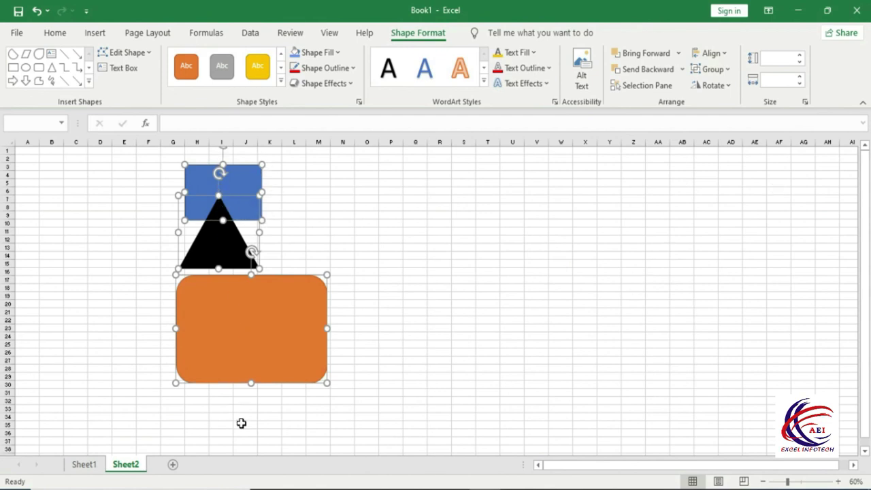
- Line up the triangle and then the blue rectangle in a row right of the orange shape
left_click(423, 333)
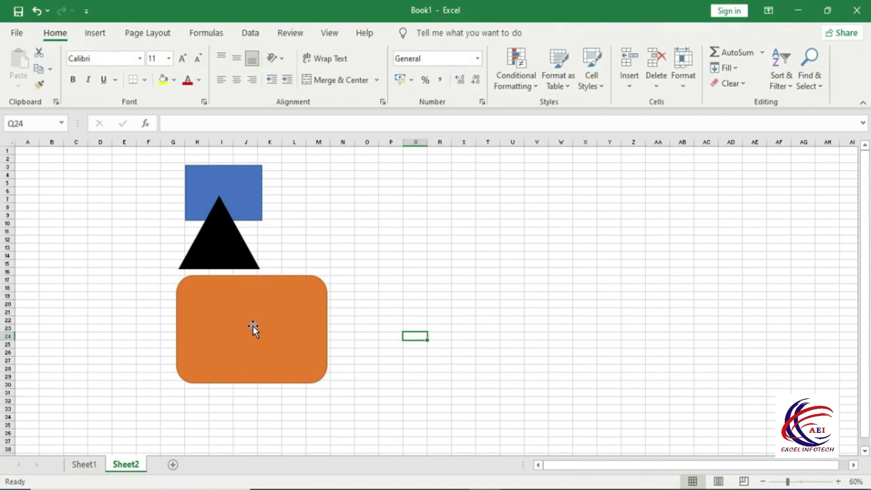
left_click_drag(216, 250, 391, 315)
left_click_drag(239, 198, 516, 317)
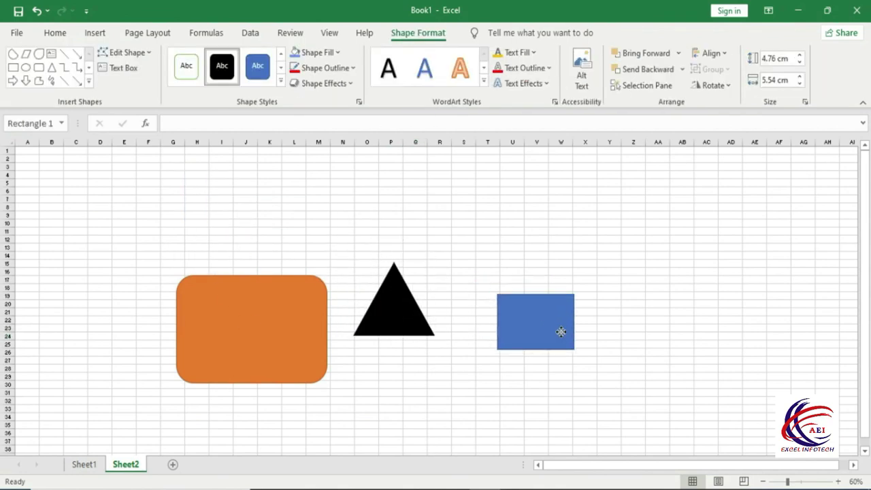
- Select all three shapes, distribute them vertically, then delete them
left_click(400, 319, "shift")
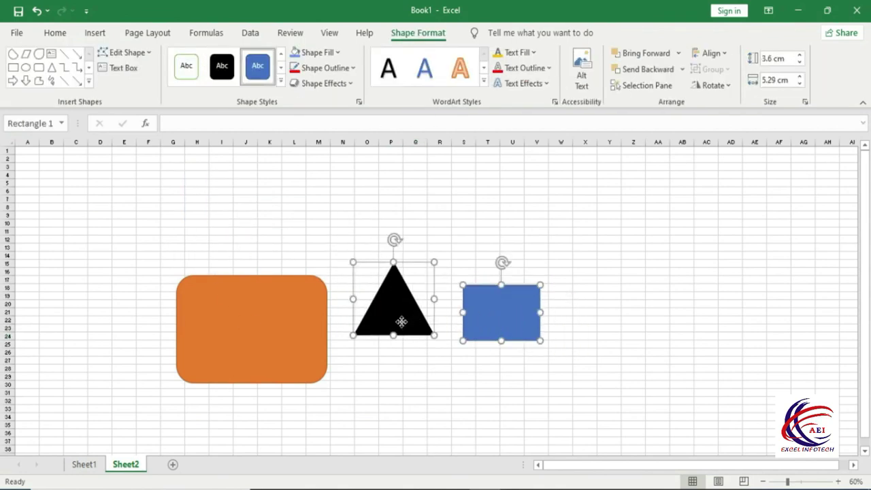
left_click(310, 324, "shift")
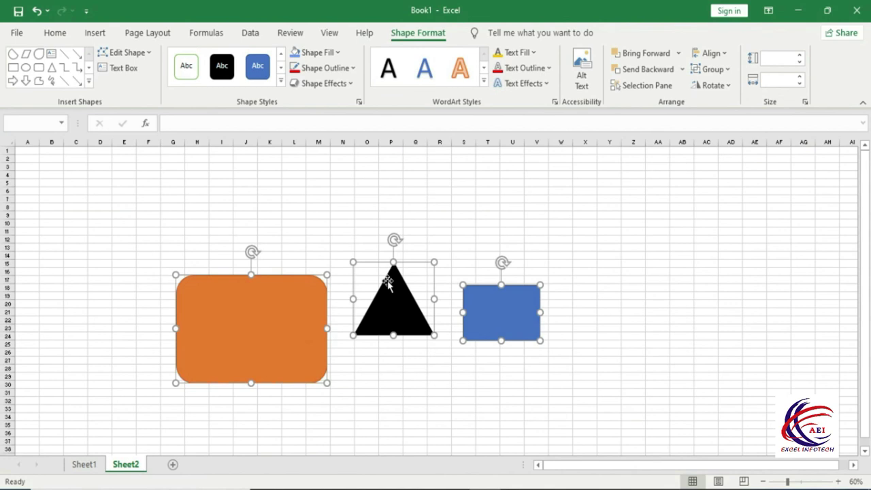
left_click(709, 53)
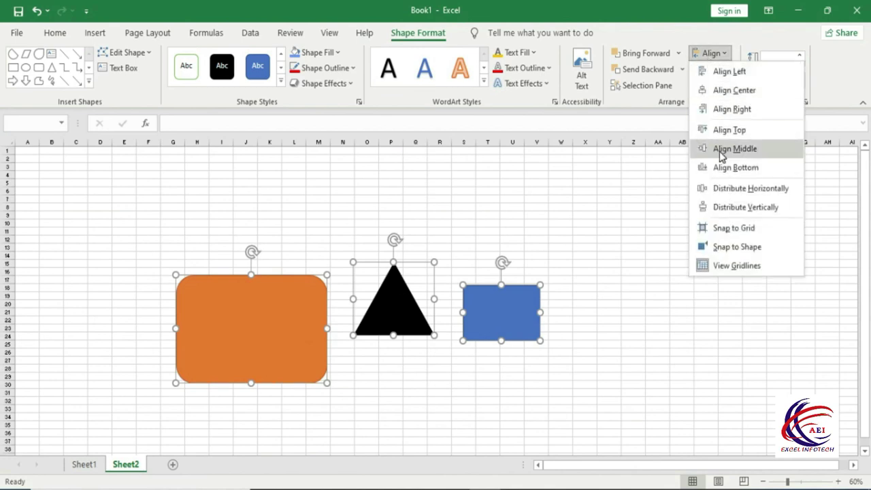
left_click(734, 205)
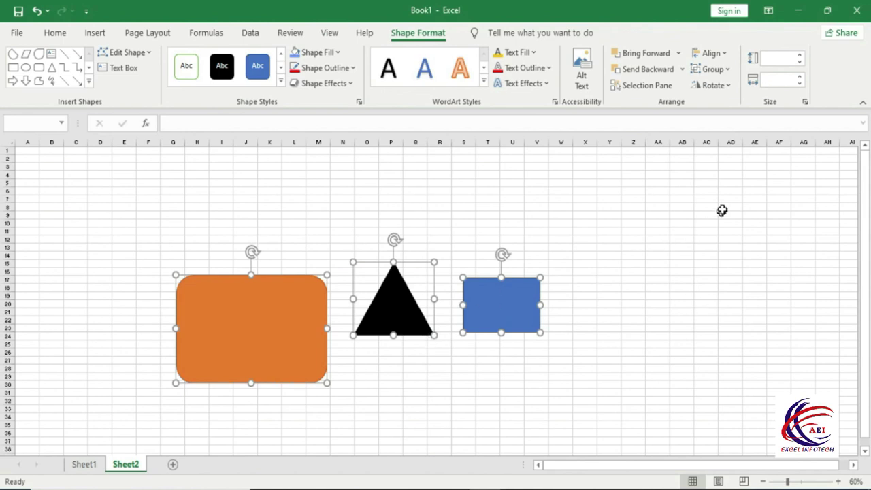
left_click(724, 56)
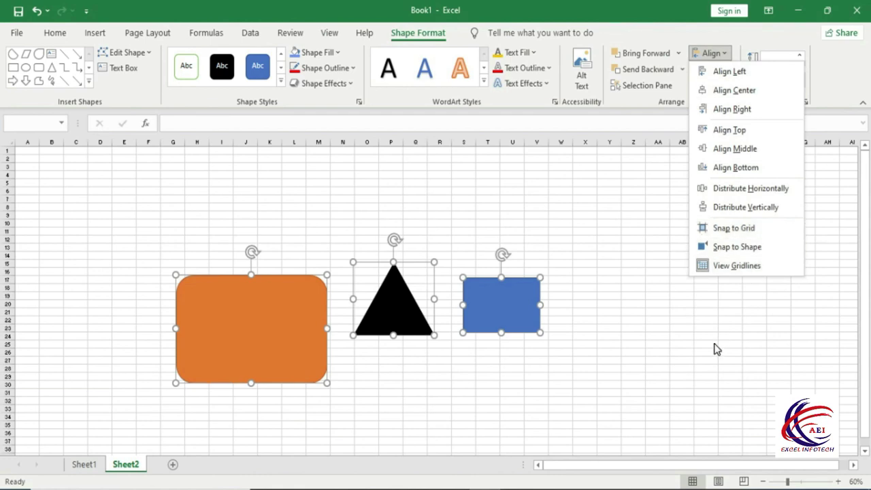
left_click(640, 323)
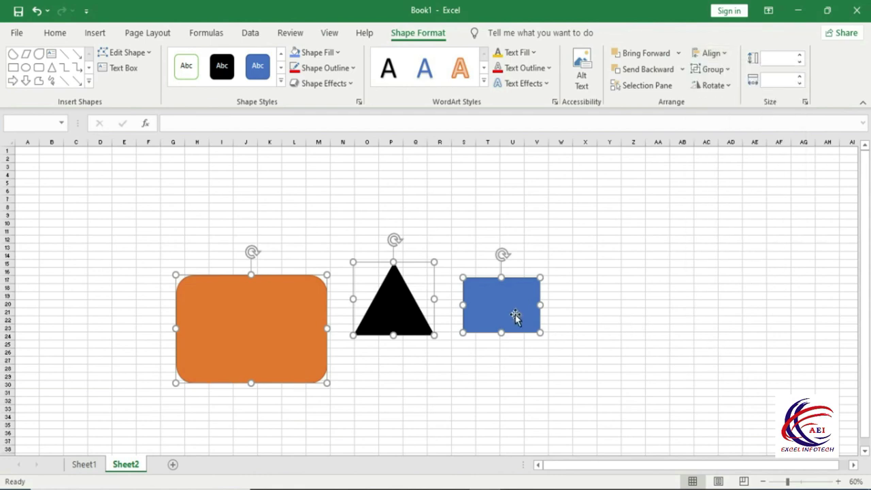
key("Delete")
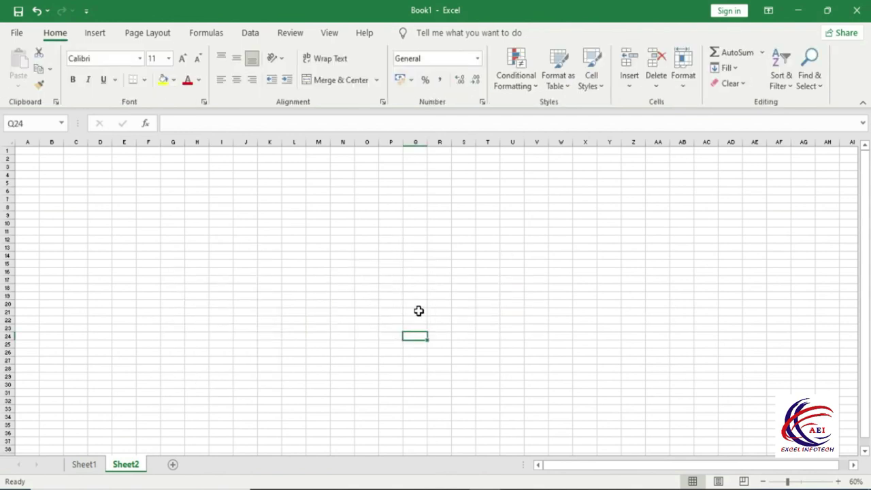
- Zoom the sheet in four steps and bring up the Shapes gallery under Insert > Illustrations
left_click(839, 481)
left_click(839, 481)
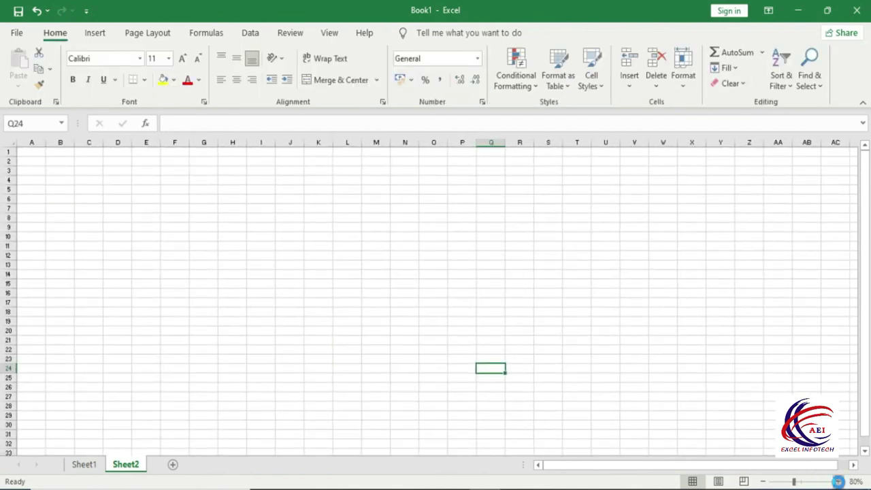
left_click(839, 481)
left_click(839, 481)
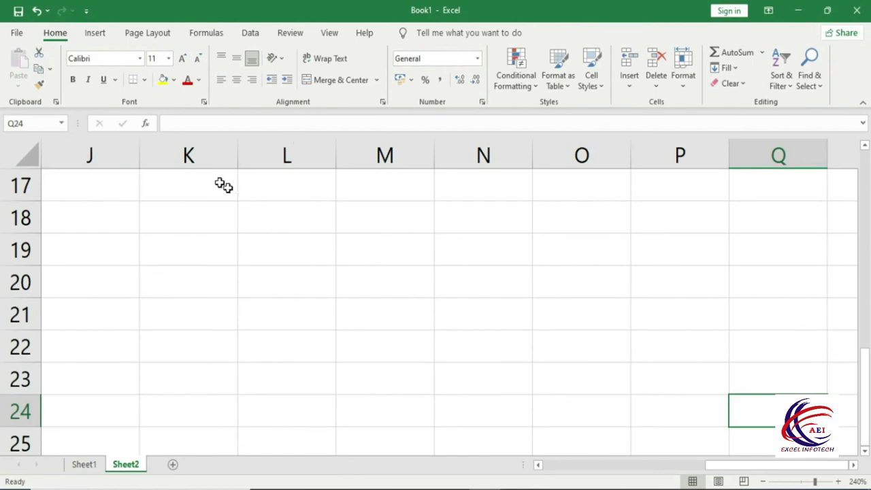
left_click(94, 33)
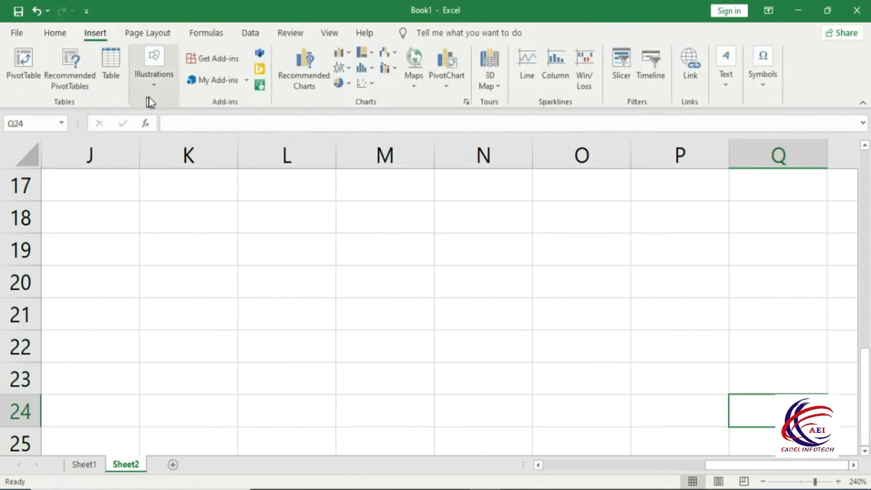
left_click(151, 87)
left_click(178, 142)
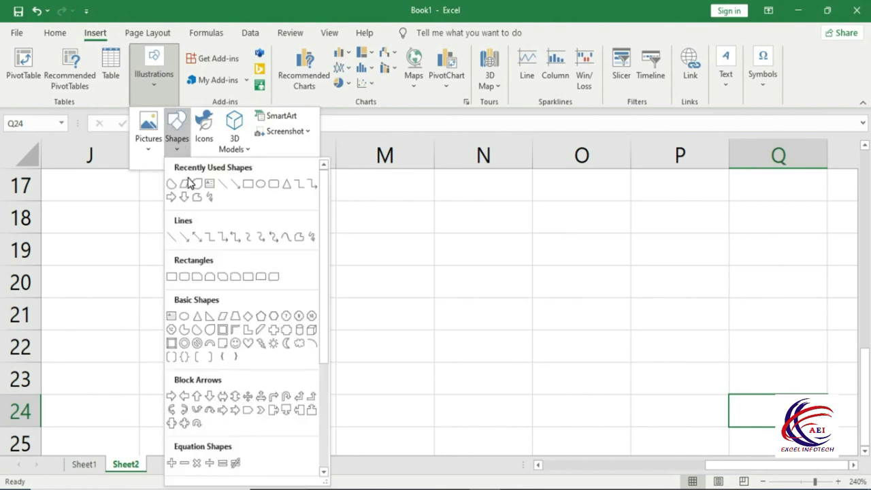
- Draw a blue rectangle over columns M–N, rows 19–21
left_click(247, 185)
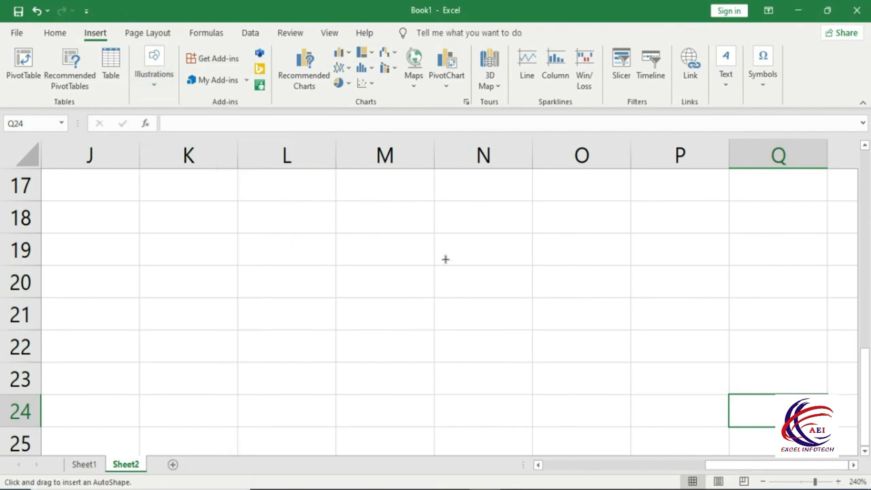
mouse_move(445, 259)
left_mouse_down()
mouse_move(534, 316)
mouse_move(483, 278)
mouse_move(456, 311)
mouse_move(473, 291)
left_mouse_up()
left_click(489, 347)
left_click(487, 300)
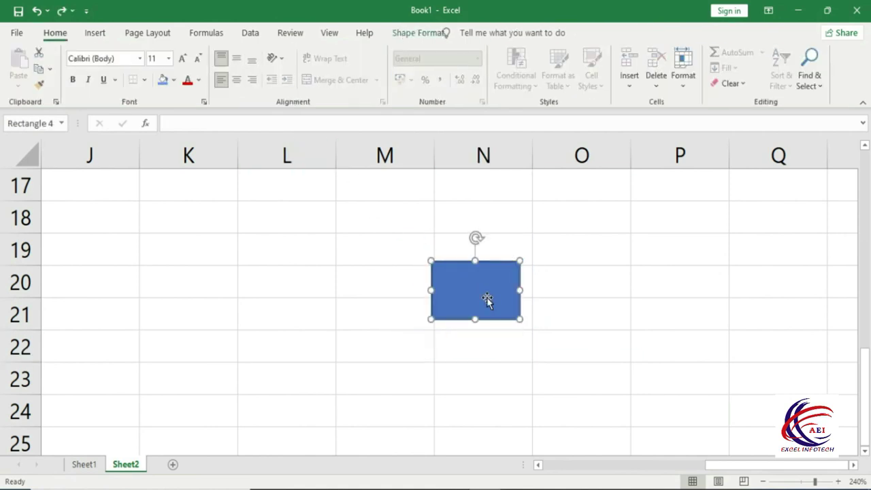
- Turn on Snap to Grid and drag the rectangle so it snaps to the gridlines
left_click(401, 34)
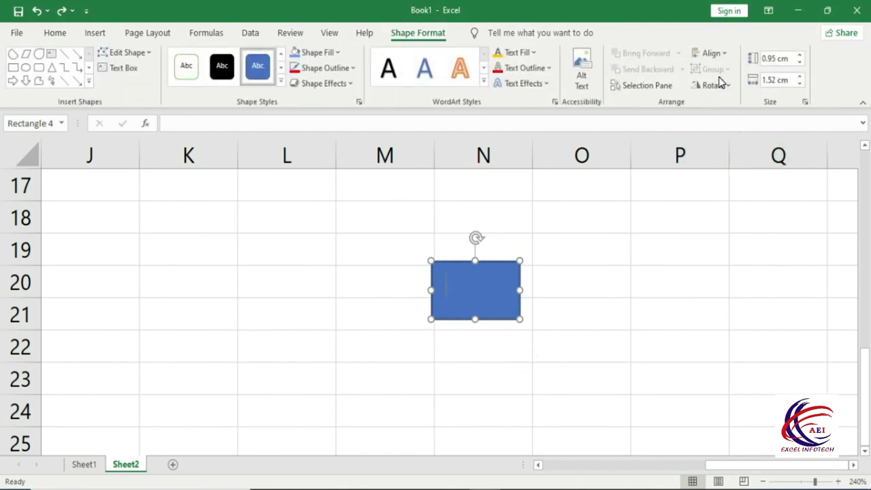
left_click(724, 54)
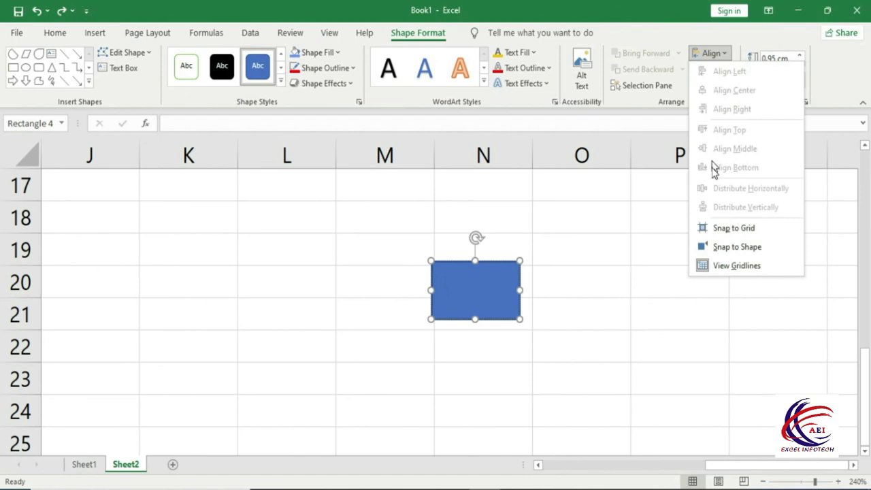
left_click(738, 231)
left_click(587, 280)
mouse_move(514, 286)
left_mouse_down()
mouse_move(519, 272)
mouse_move(531, 283)
left_mouse_up()
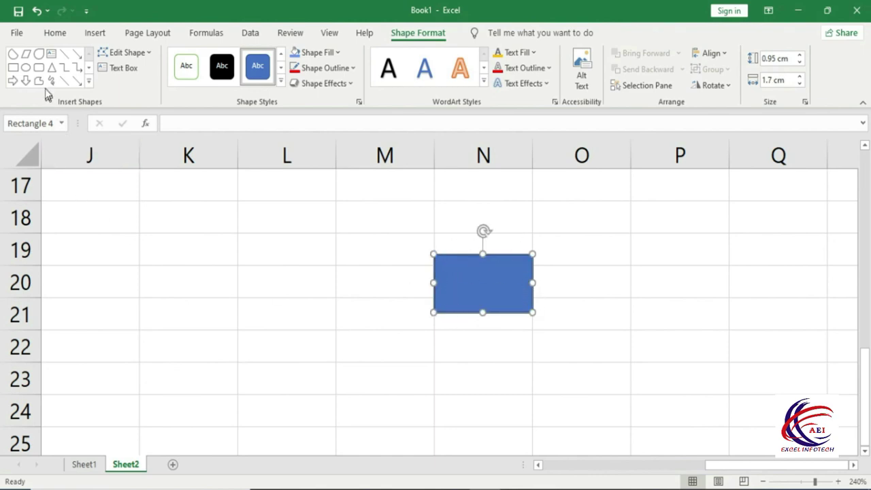
- Draw an oval left of the blue rectangle and place it in row 20
left_click(27, 68)
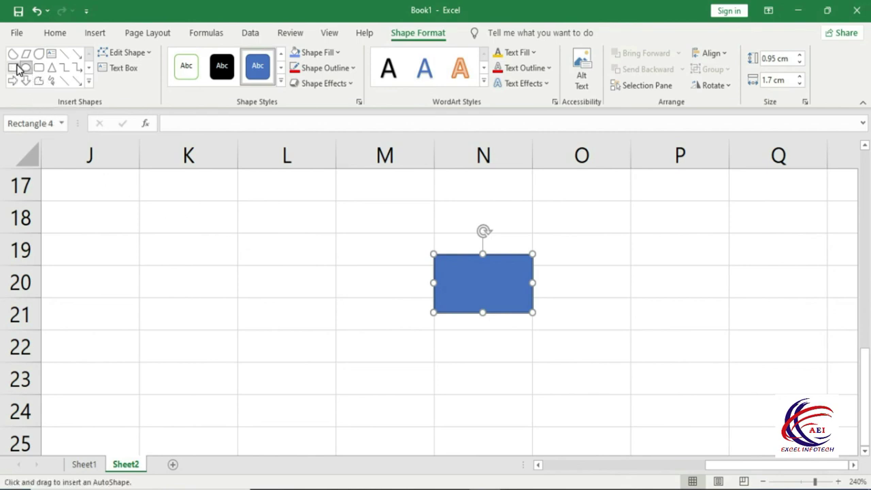
mouse_move(255, 253)
left_mouse_down()
mouse_move(309, 294)
mouse_move(269, 268)
mouse_move(305, 269)
left_mouse_up()
left_click_drag(292, 239, 285, 271)
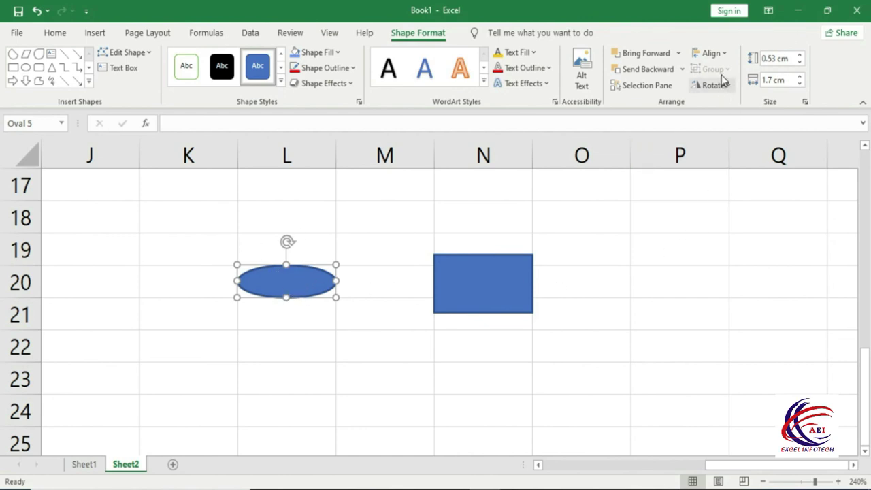
- Turn on Snap to Shape and select the blue rectangle
left_click(709, 53)
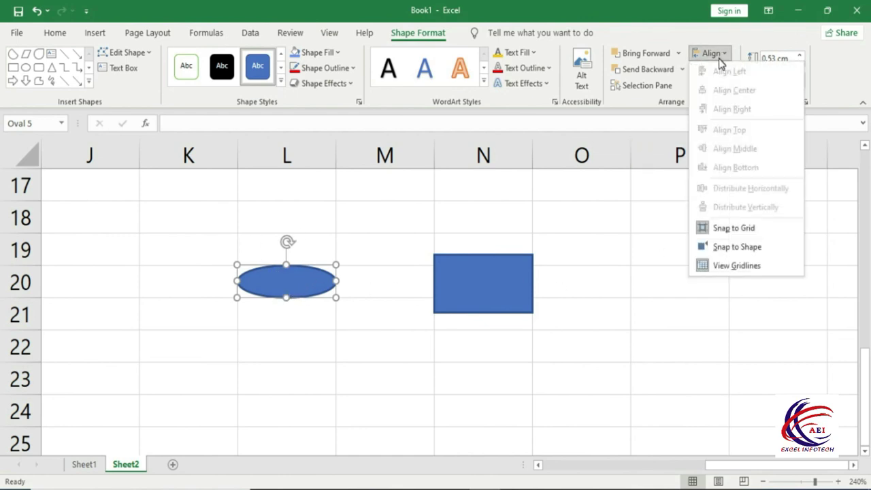
left_click(737, 247)
left_click(472, 311)
- Enlarge the blue rectangle, move it up and left, and paste in the black triangle
mouse_move(533, 315)
left_mouse_down()
mouse_move(575, 364)
mouse_move(693, 429)
left_mouse_up()
left_click_drag(570, 346, 474, 324)
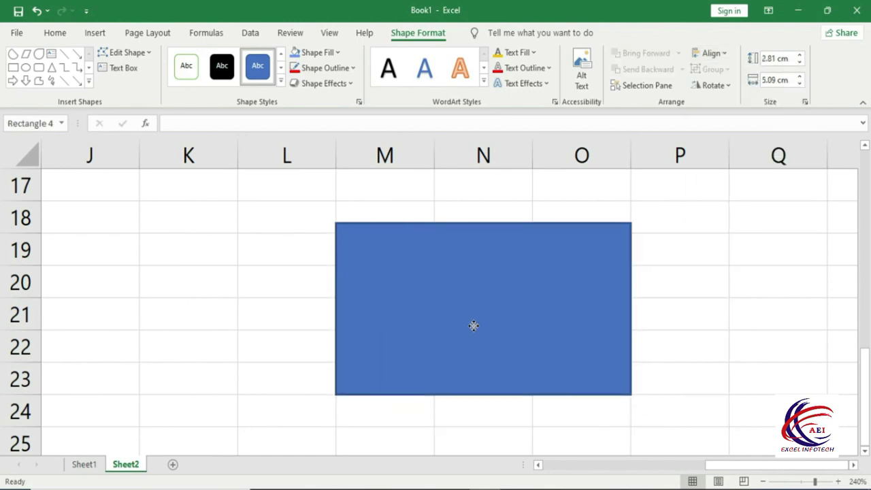
key("ctrl+v")
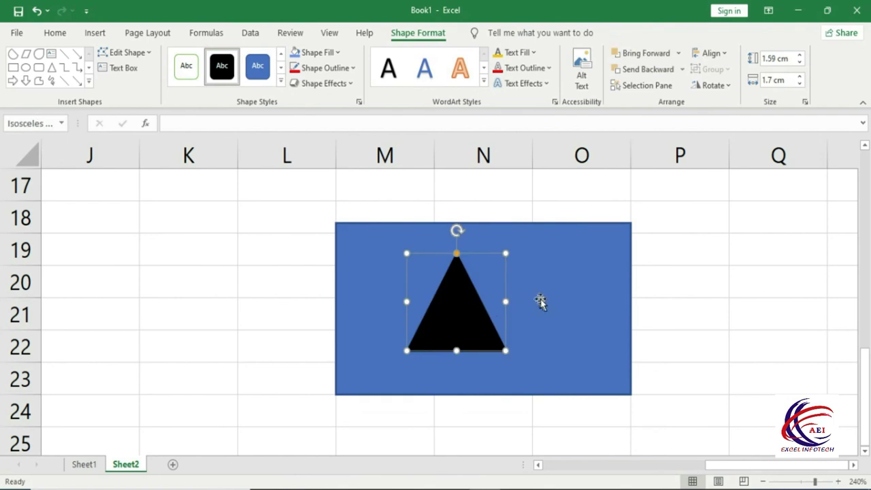
- Select the triangle with the rectangle and move both right into columns N–P
left_click(568, 293, "shift")
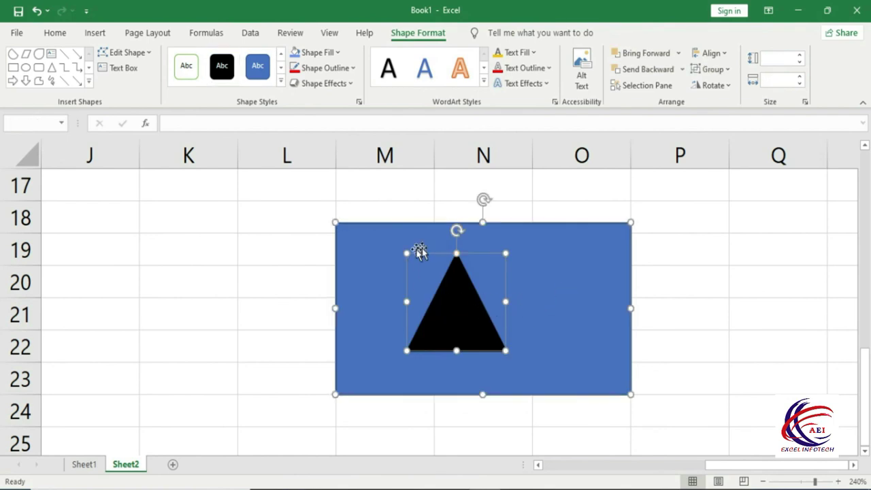
left_click(718, 57)
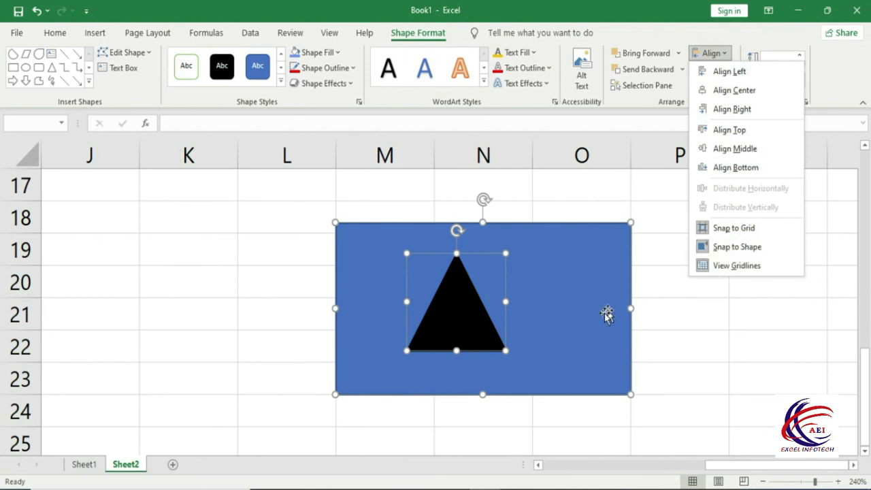
left_click(512, 342)
mouse_move(463, 318)
left_mouse_down()
mouse_move(562, 318)
mouse_move(694, 370)
mouse_move(485, 329)
mouse_move(684, 305)
mouse_move(677, 355)
left_mouse_up()
key("Escape")
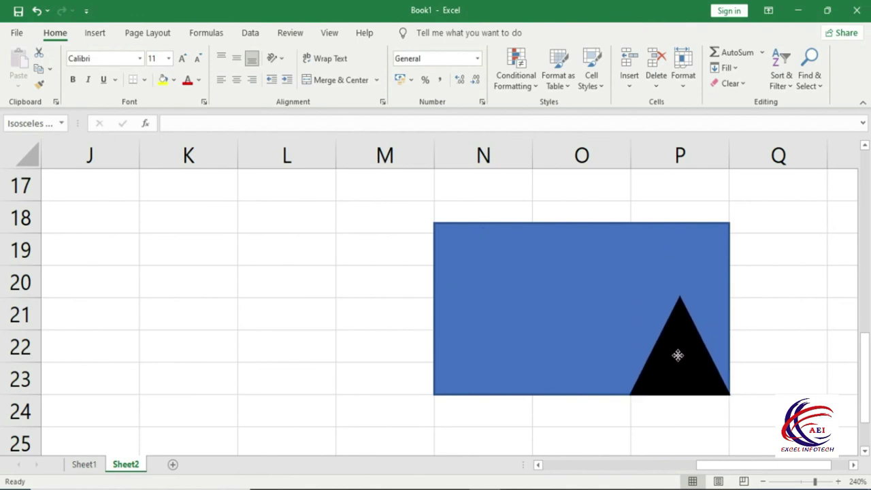
- Hide and reshow the gridlines, then move the black triangle left of the rectangle, around columns L–M
left_click(605, 298)
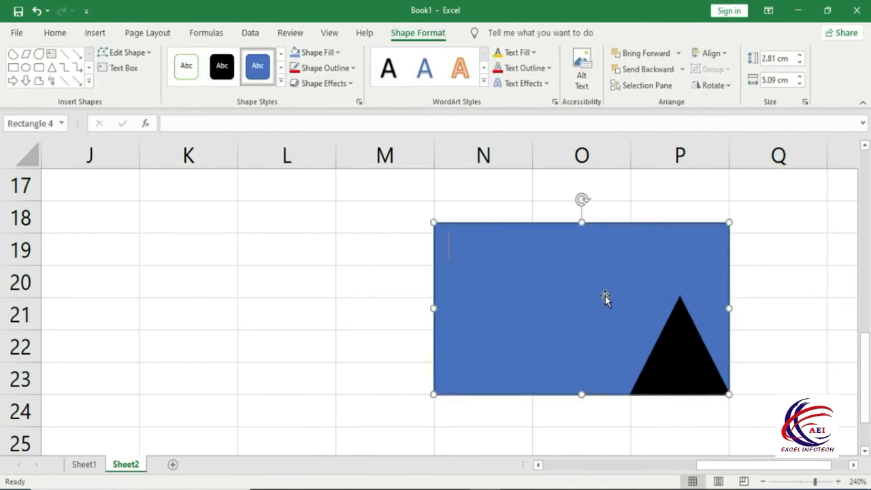
left_click(709, 53)
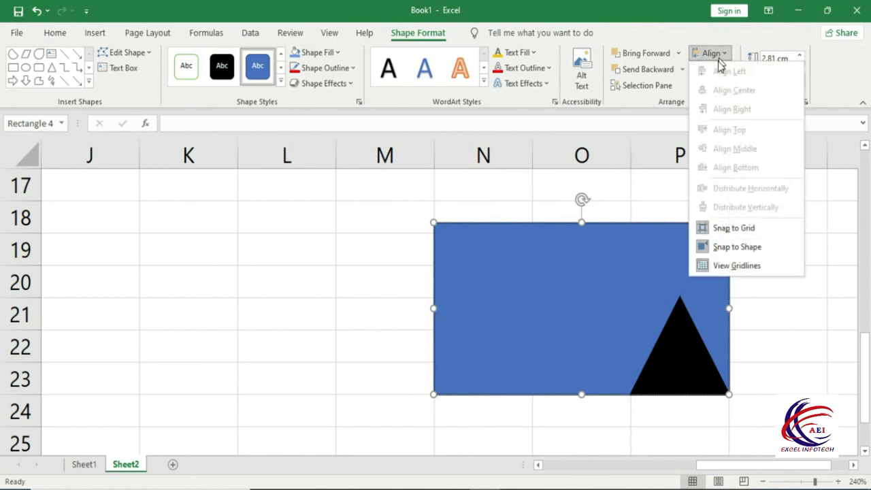
left_click(718, 270)
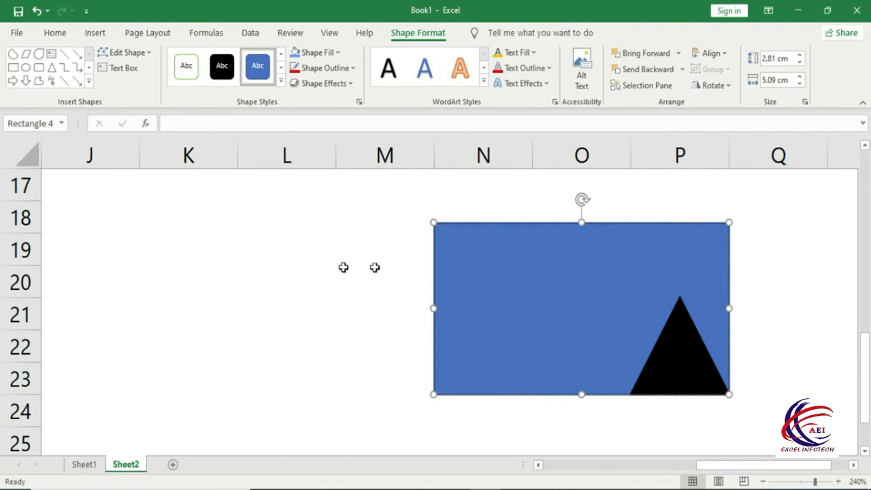
left_click(713, 53)
left_click(731, 270)
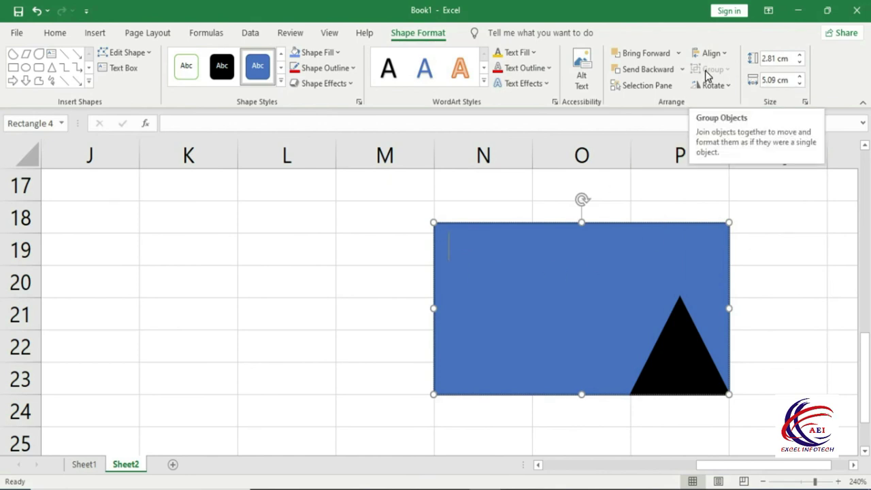
left_click(766, 208)
left_click_drag(684, 324, 359, 285)
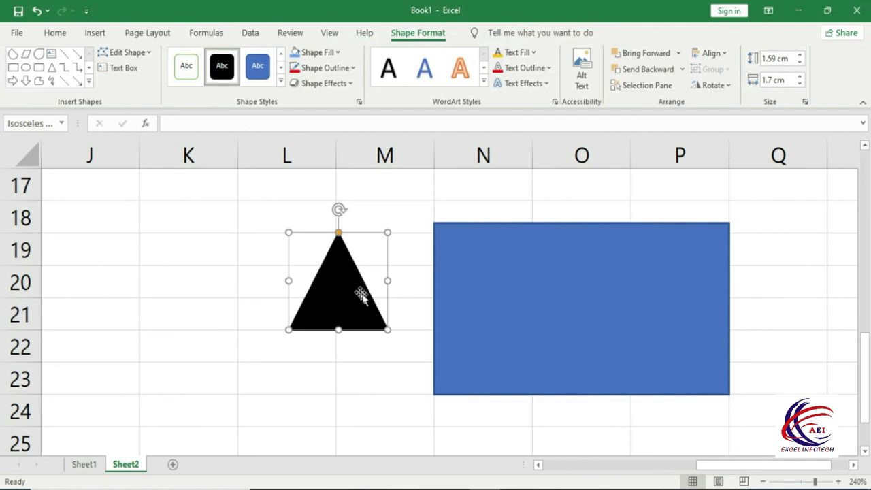
- Group the black triangle with the blue rectangle and move the group
left_click(503, 286, "ctrl")
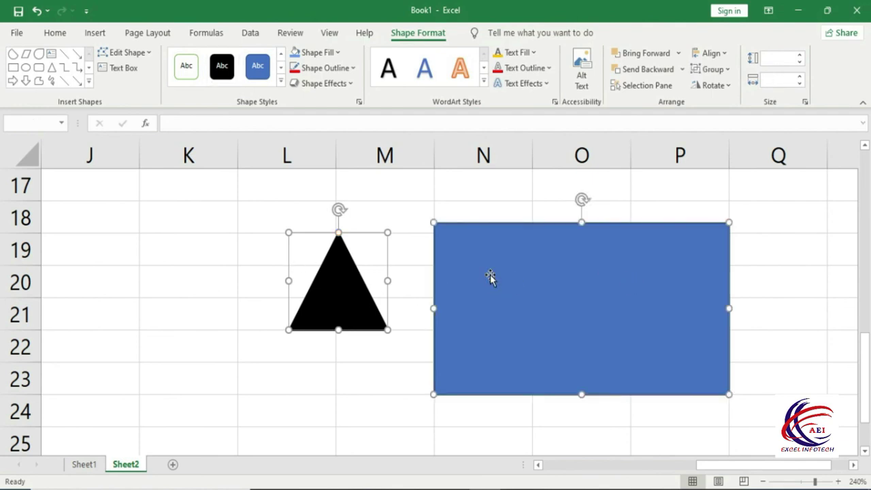
left_click(725, 70)
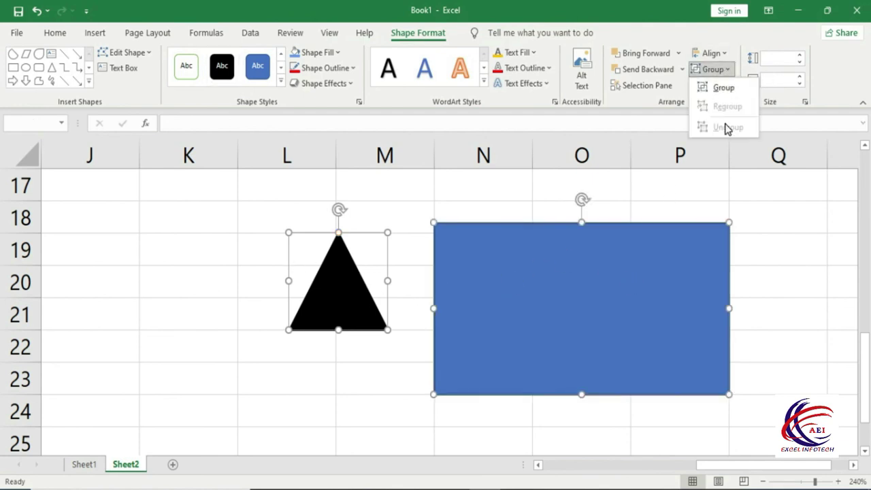
left_click(724, 88)
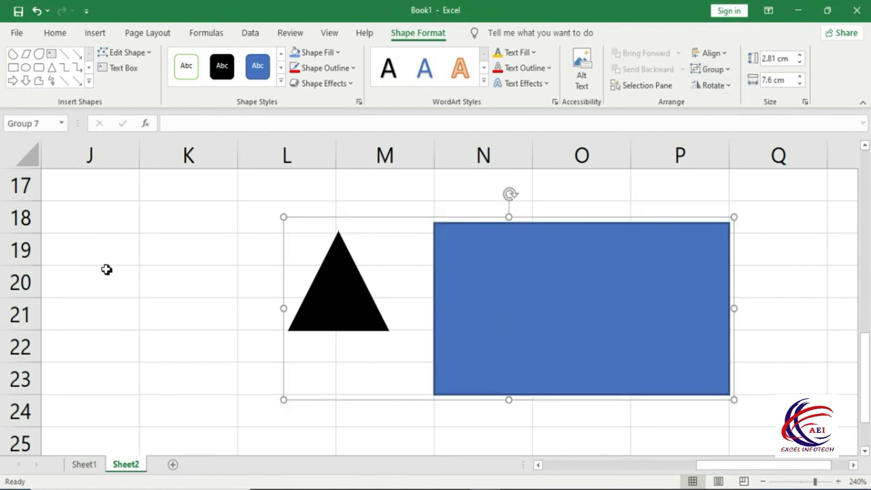
left_click(200, 247)
mouse_move(508, 303)
left_mouse_down()
mouse_move(555, 281)
mouse_move(404, 305)
mouse_move(492, 301)
mouse_move(453, 319)
left_mouse_up()
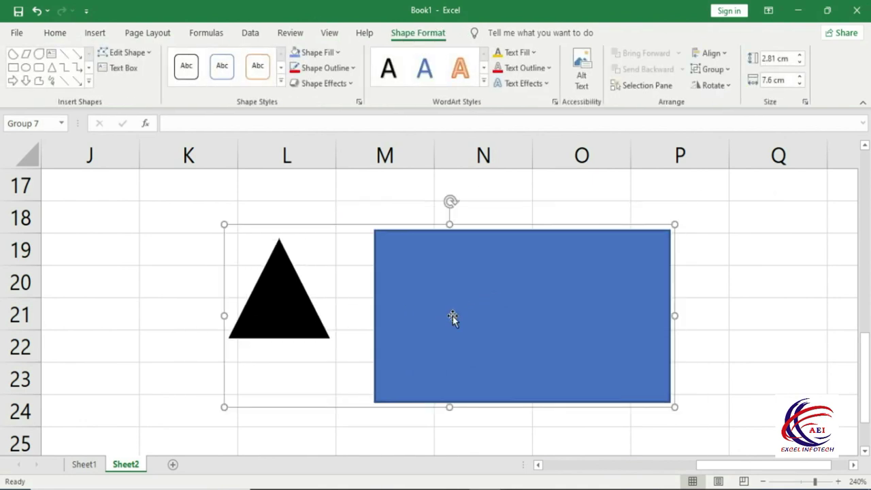
- Ungroup them, shifting the rectangle down-right and the triangle into columns J–K
left_click(711, 68)
left_click(728, 128)
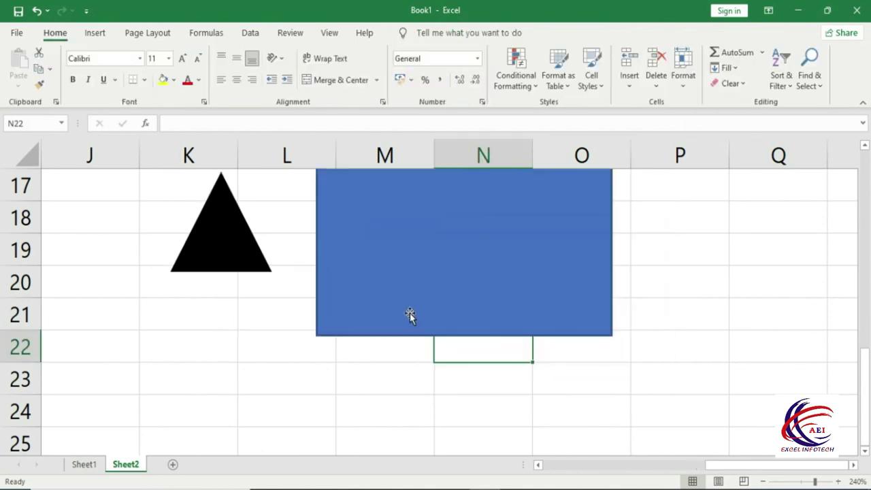
left_click_drag(410, 282, 479, 344)
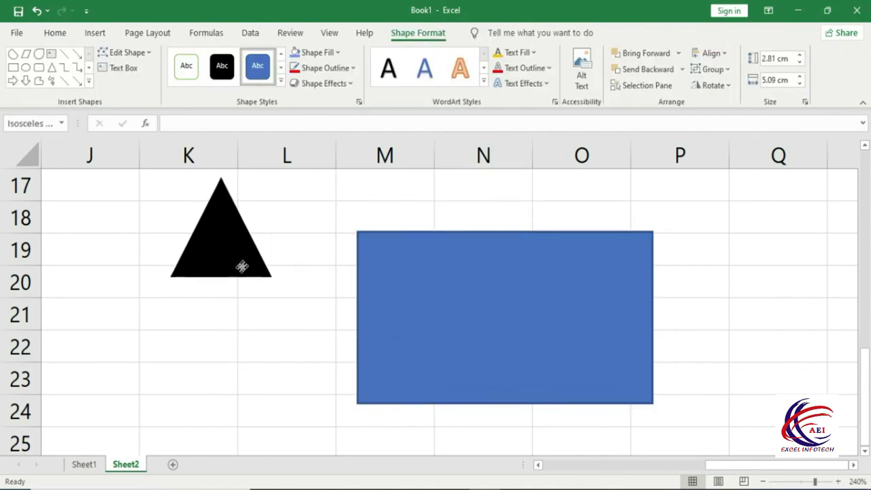
left_click_drag(241, 265, 209, 292)
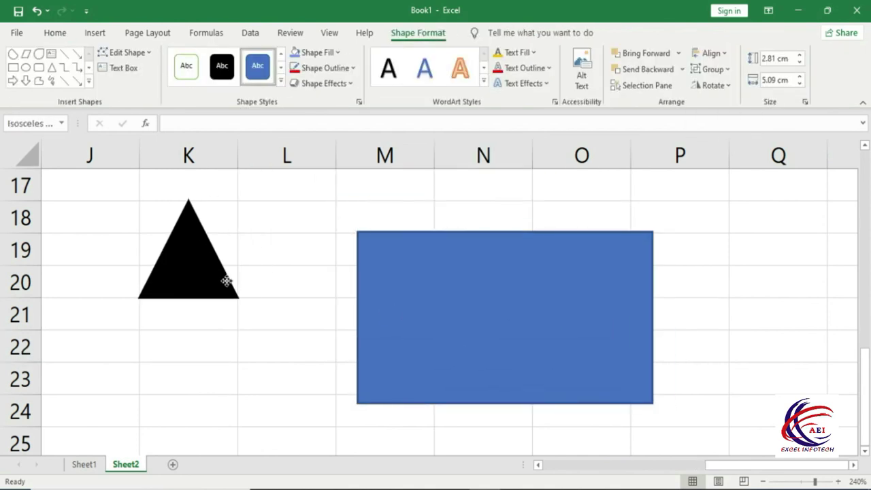
- Regroup the two shapes and move the group right and down
left_click(713, 69)
left_click(725, 107)
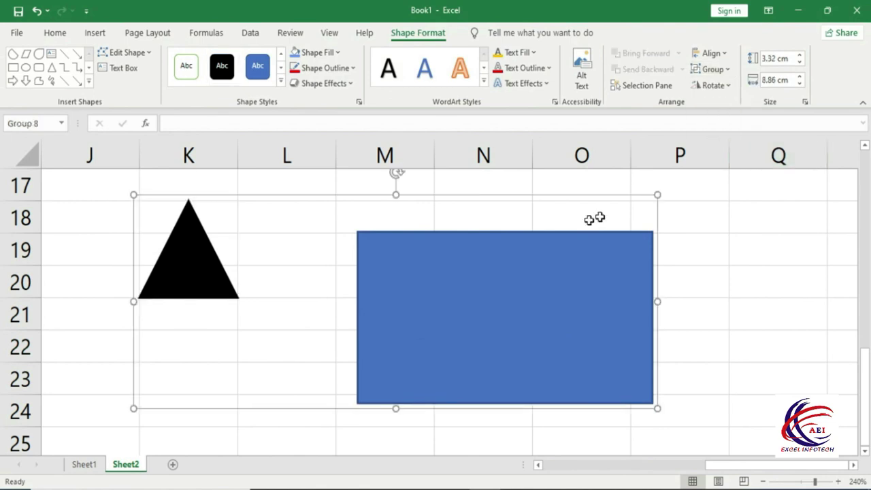
left_click_drag(455, 298, 517, 314)
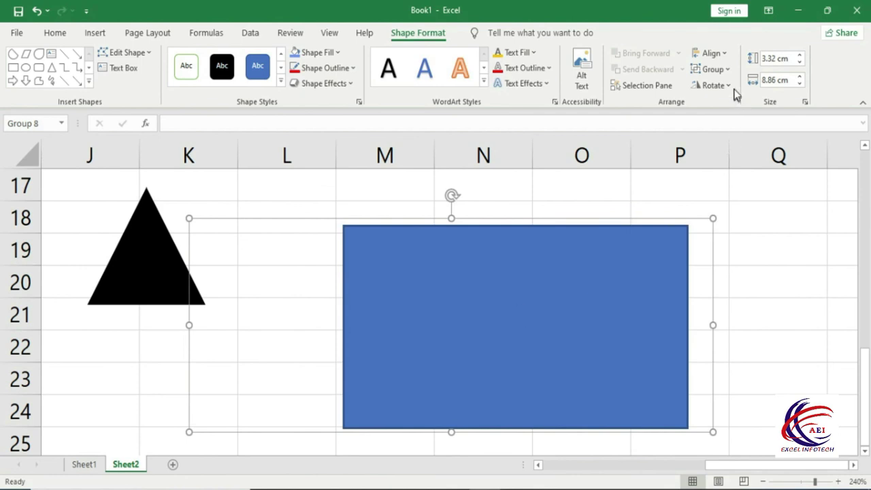
left_click(727, 68)
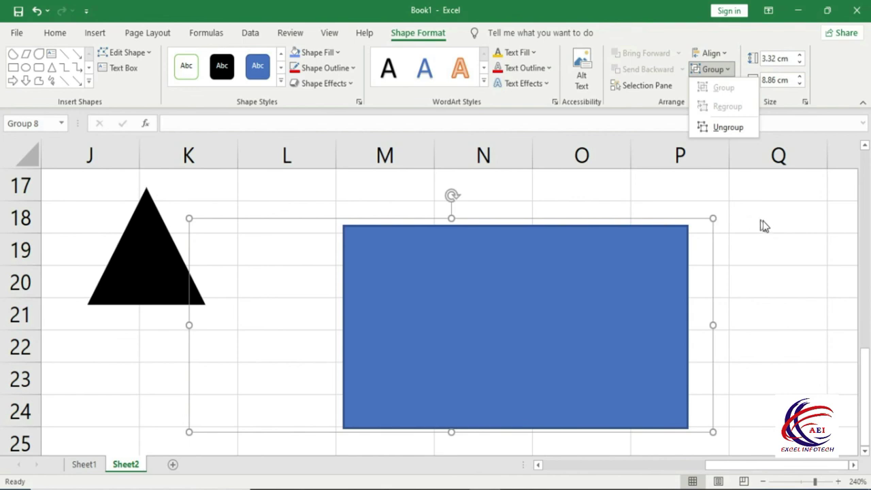
- Zoom the sheet out to 140%, checking the rotation and grouping options without changing them
left_click(762, 226)
left_click(712, 85)
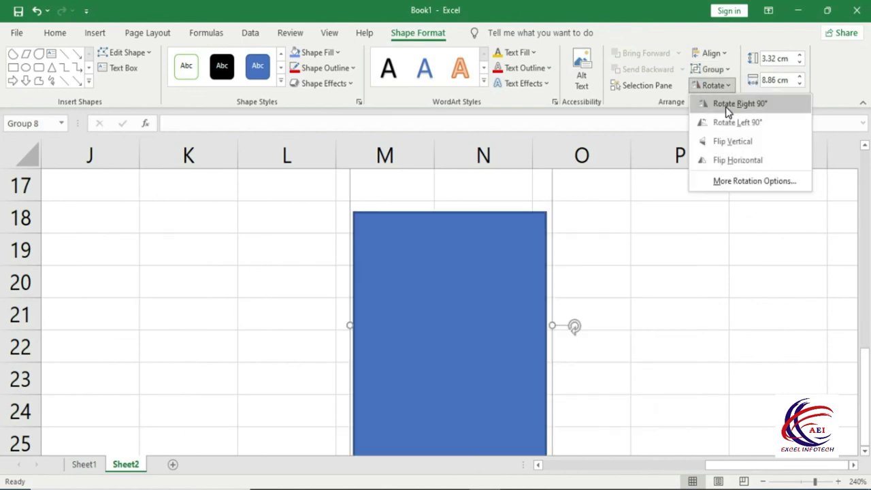
left_click(740, 246)
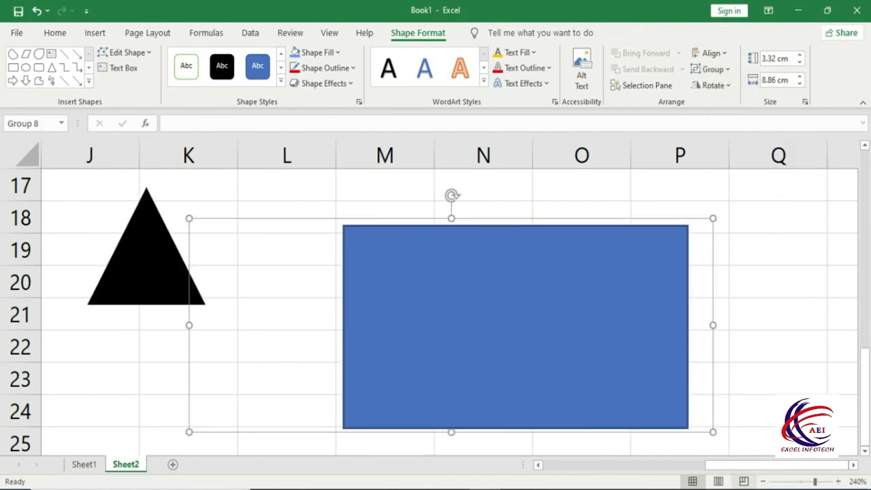
left_click(763, 481)
left_click(763, 481)
left_click(763, 481)
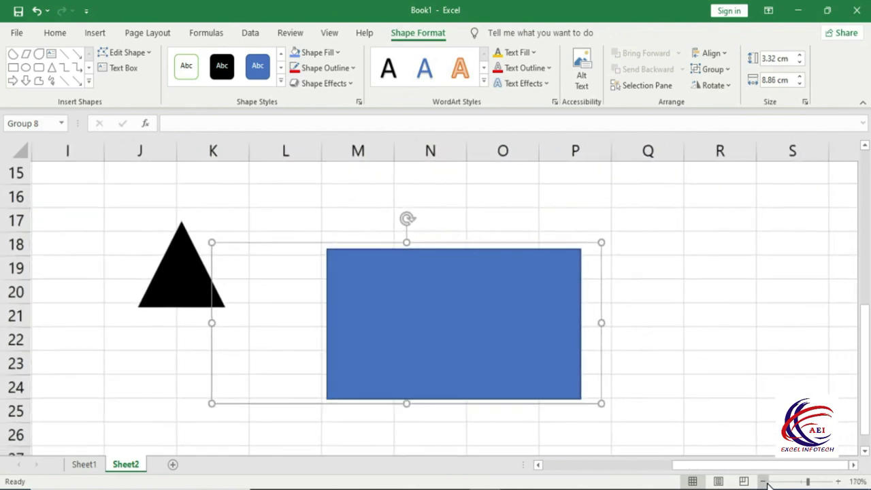
left_click(763, 481)
left_click(763, 481)
left_click(727, 68)
left_click(738, 140)
left_click(716, 85)
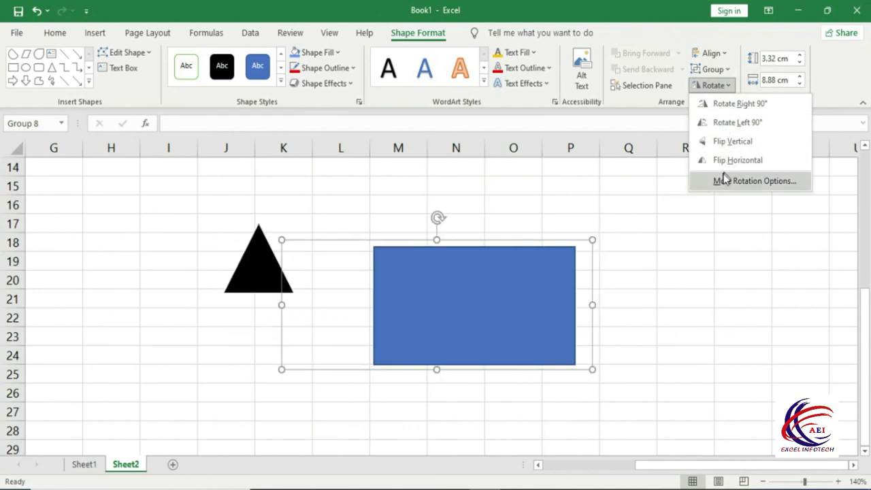
left_click(626, 230)
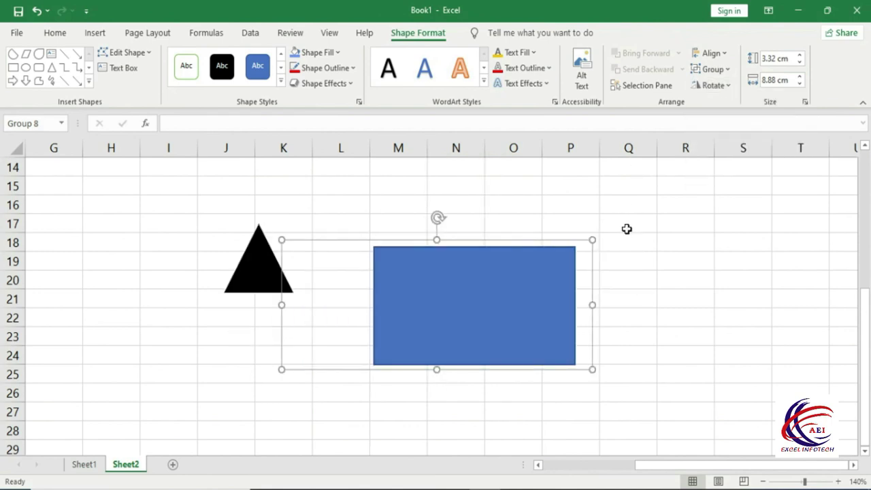
- Set the group's height to 4.1 cm and its width to 8.8 cm
left_click(800, 58)
left_click(800, 58)
left_click(801, 58)
left_click(800, 58)
left_click(800, 77)
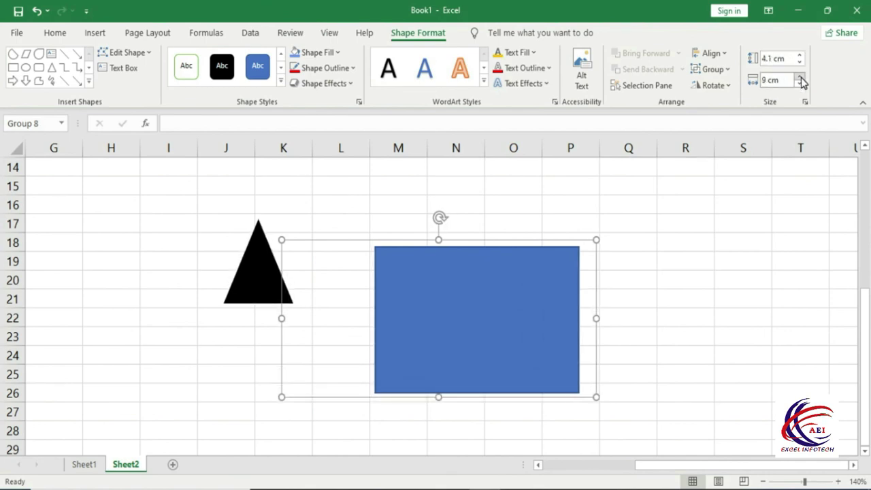
left_click(801, 78)
left_click(801, 78)
left_click(801, 85)
left_click(801, 84)
left_click(801, 83)
left_click(801, 84)
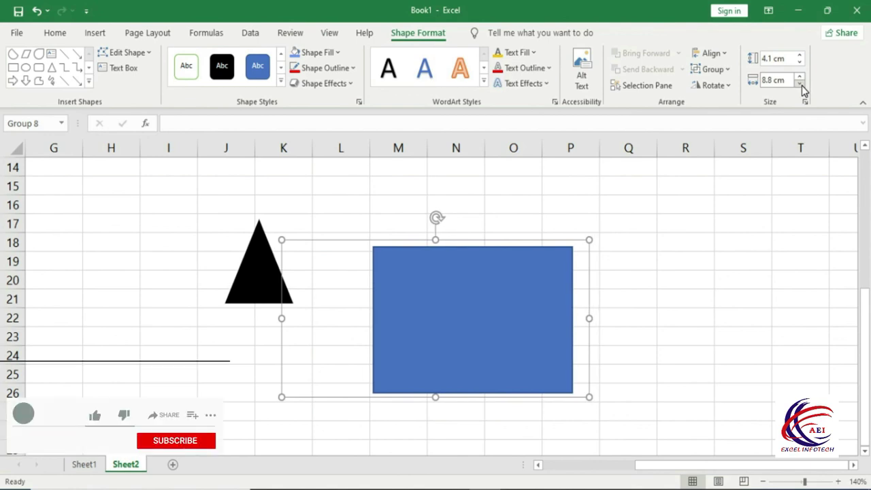